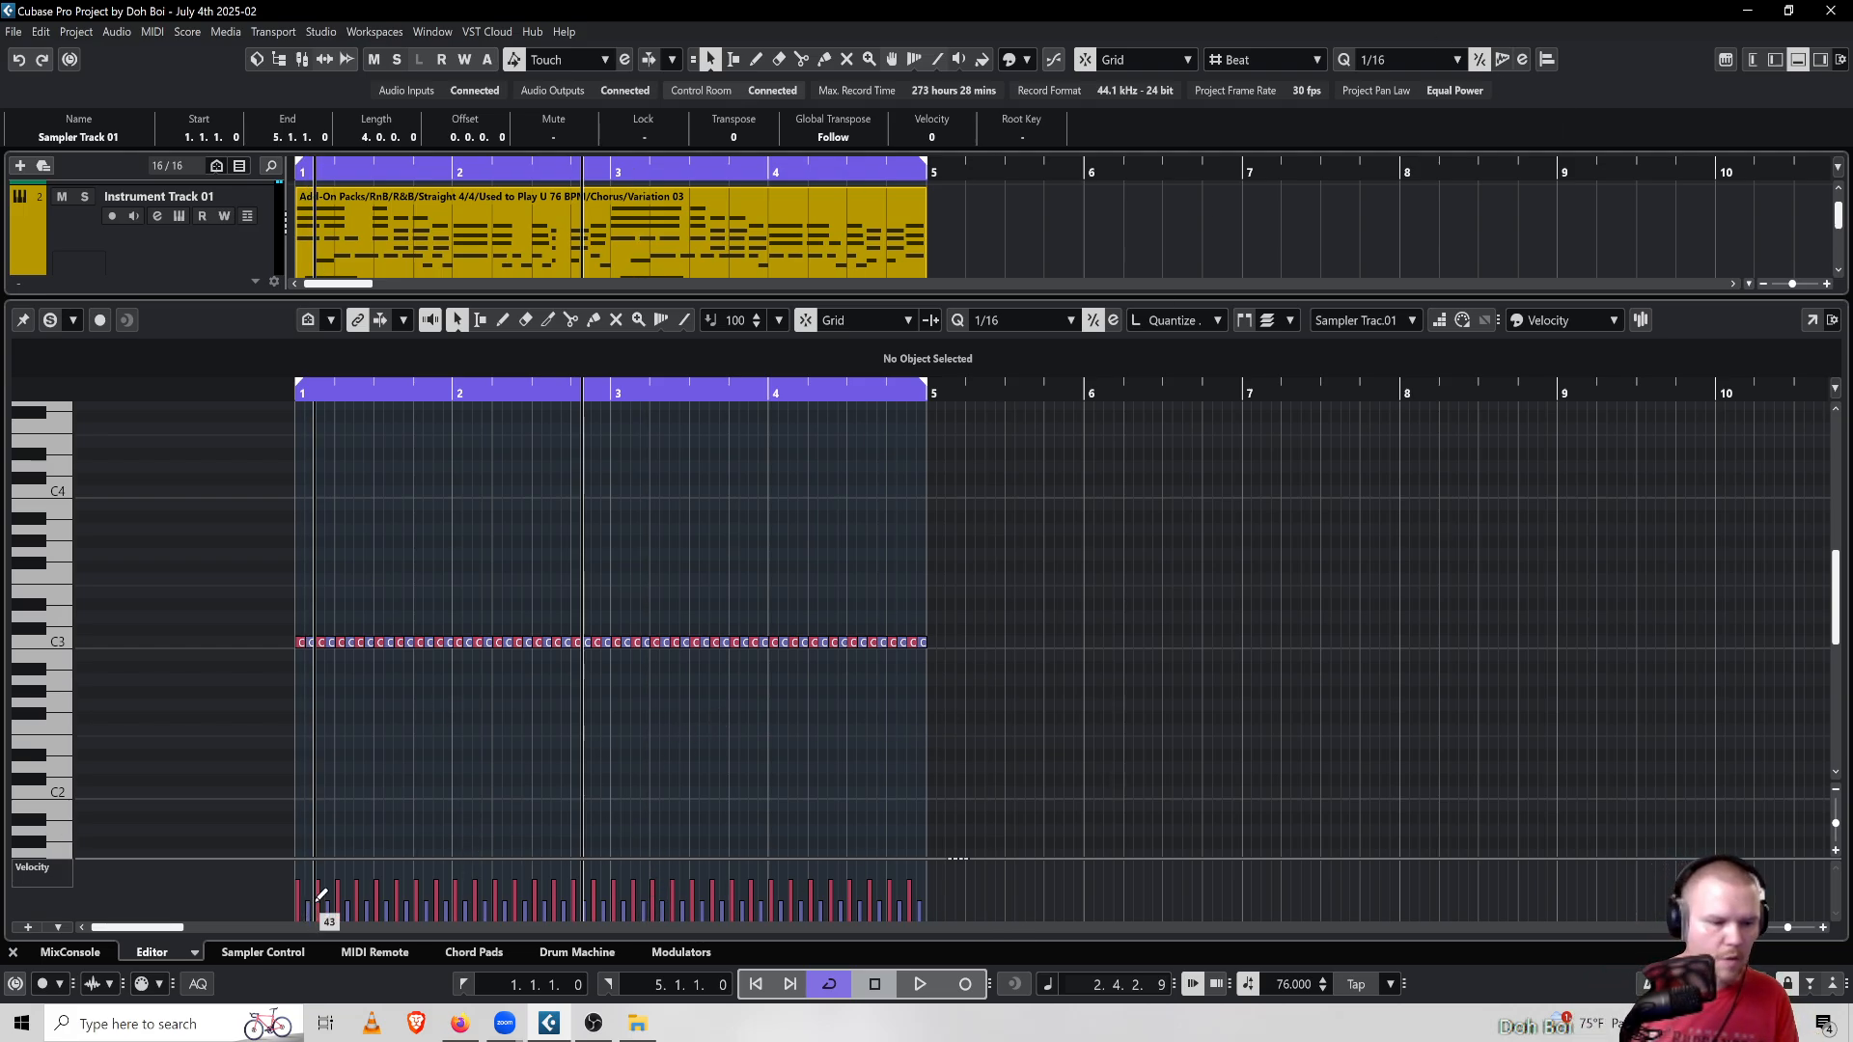
Select all the hi-hat notes and raise their velocities to the maximum, then deselect them
{"action": "left_click_drag", "start_coordinate": [1025, 546], "coordinate": [260, 739]}
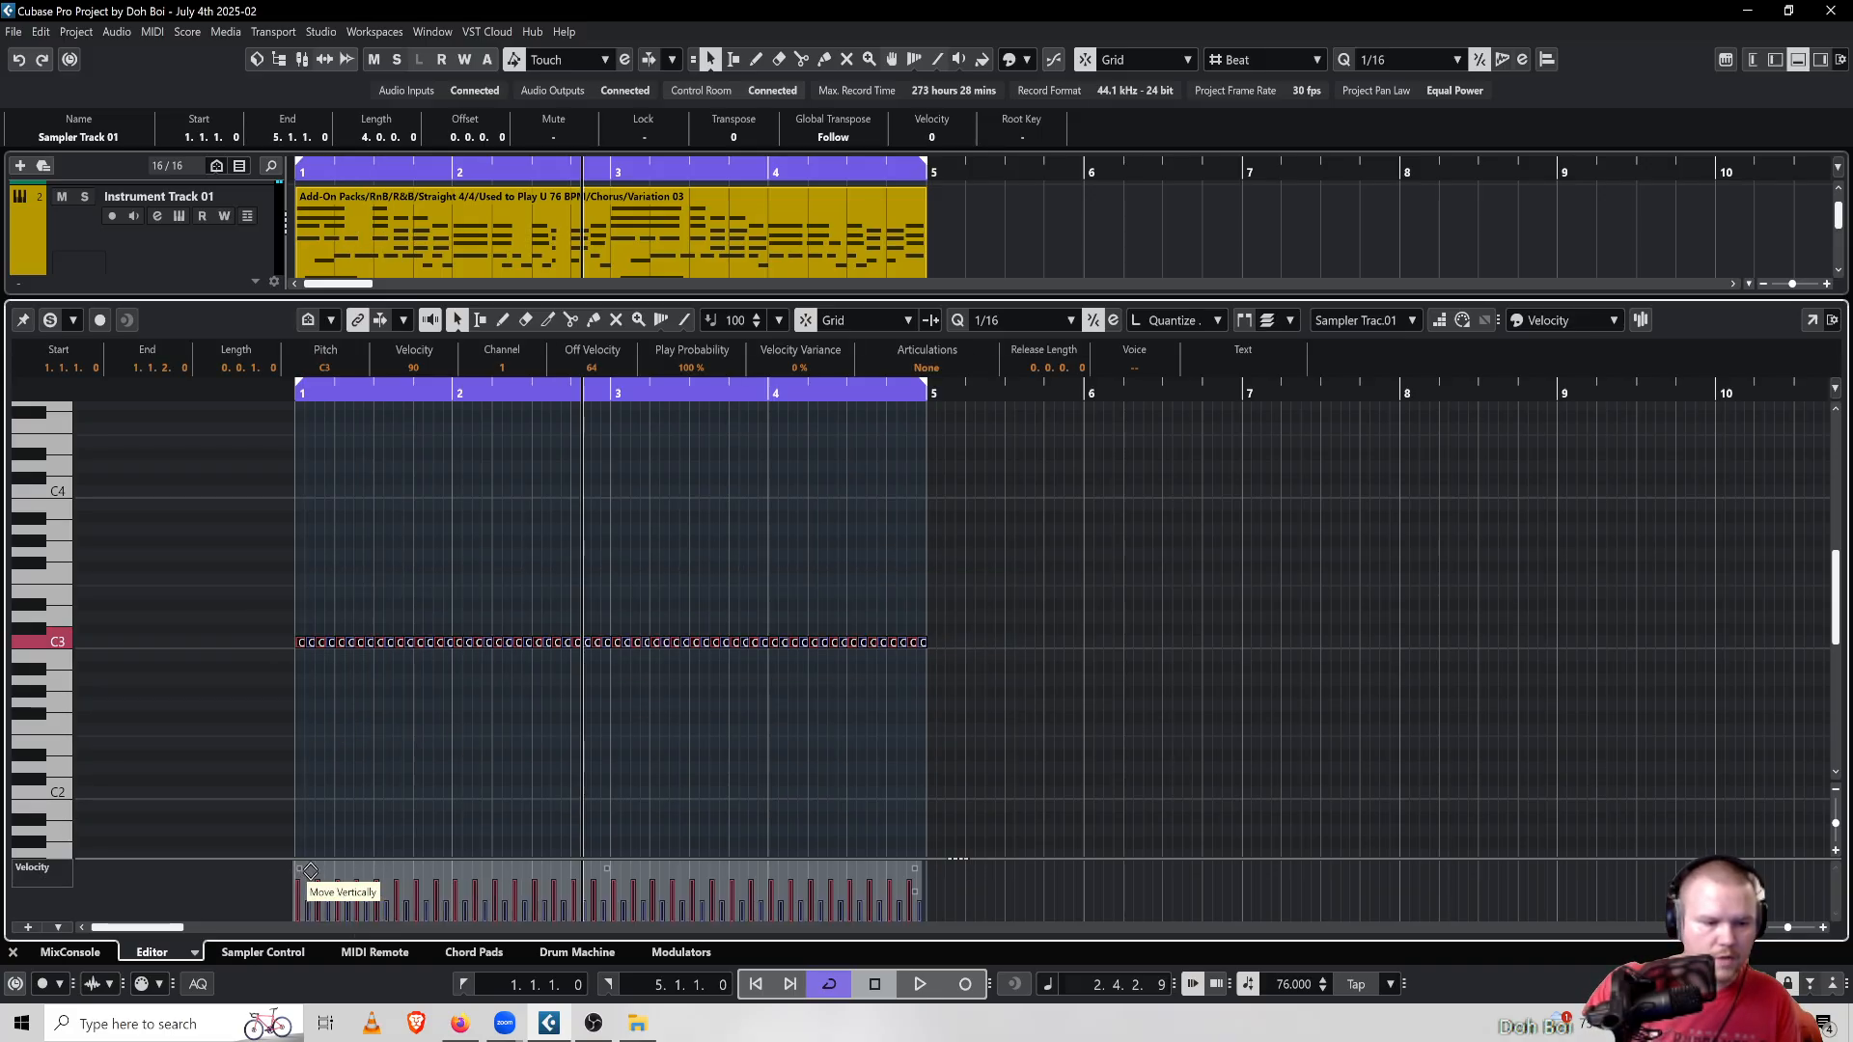
{"action": "left_click_drag", "start_coordinate": [307, 862], "coordinate": [347, 786]}
{"action": "left_click", "coordinate": [955, 521]}
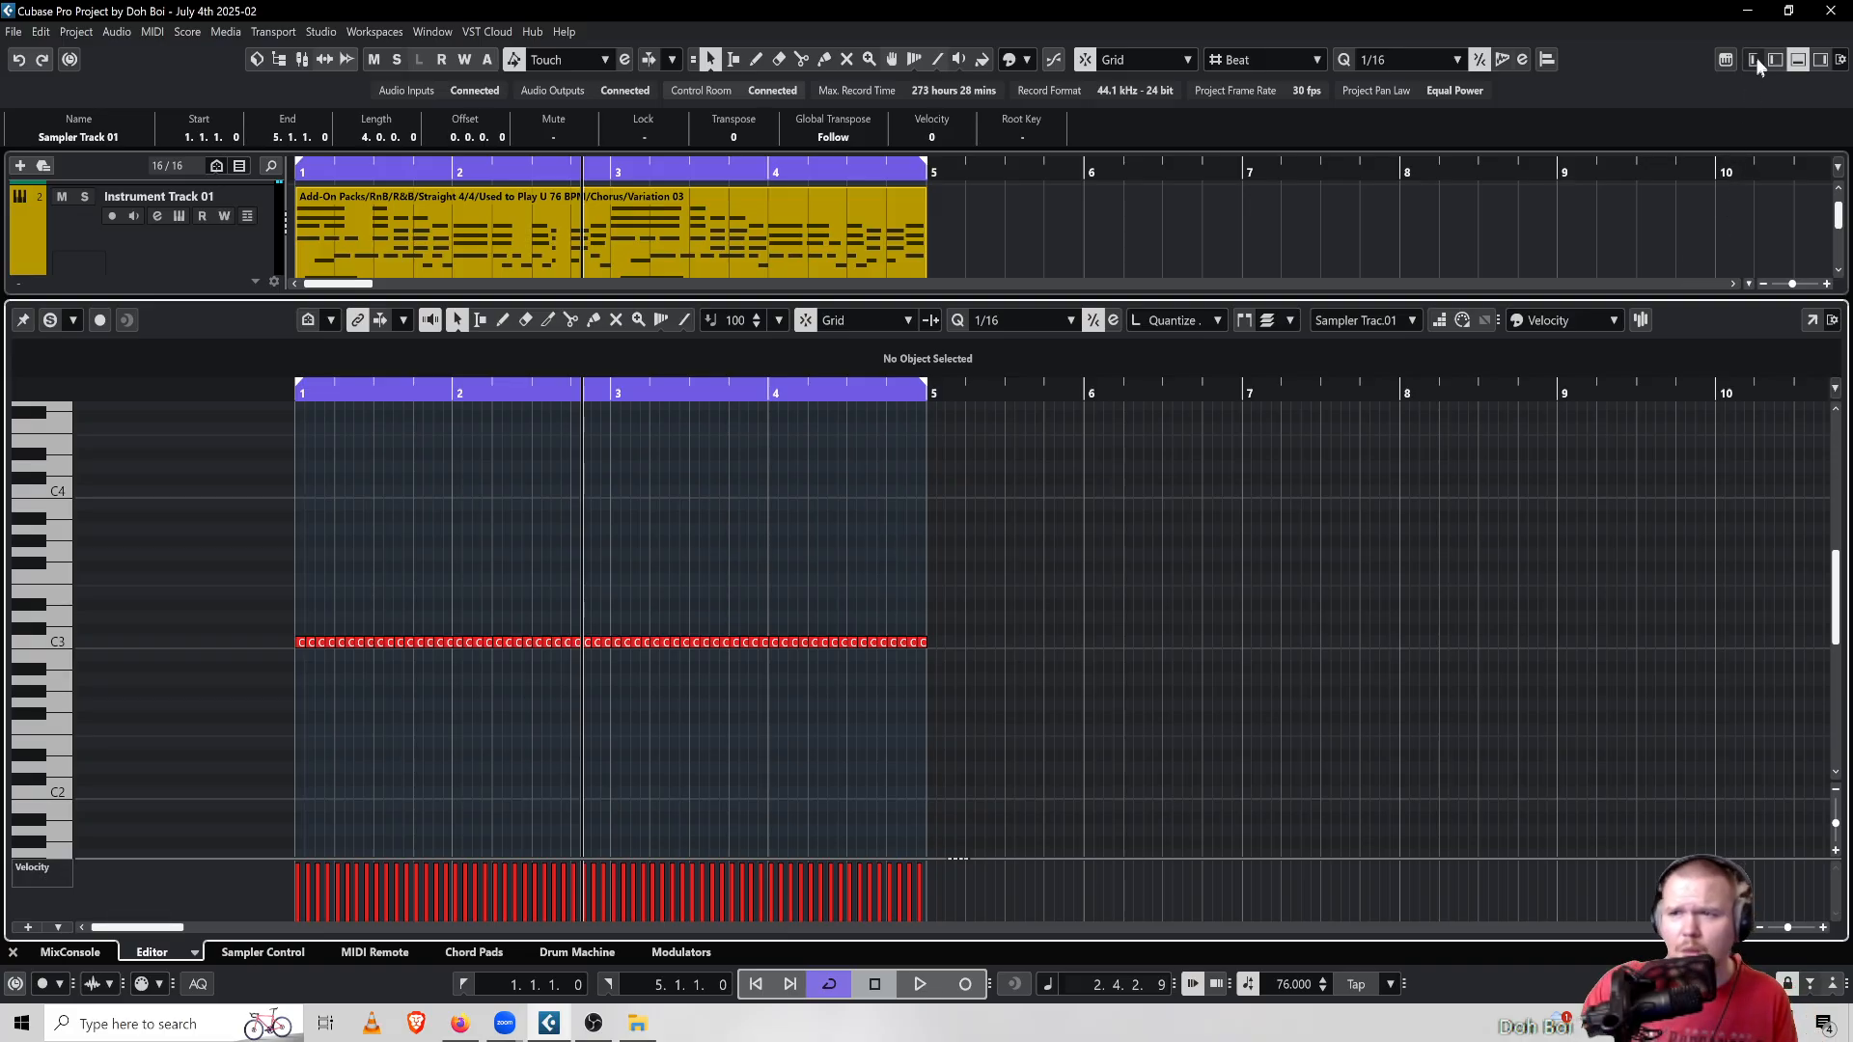
Hide the lower-zone editor so the full project window with all tracks is shown
{"action": "left_click", "coordinate": [1799, 62]}
{"action": "left_click", "coordinate": [1799, 61]}
{"action": "left_click", "coordinate": [1799, 62]}
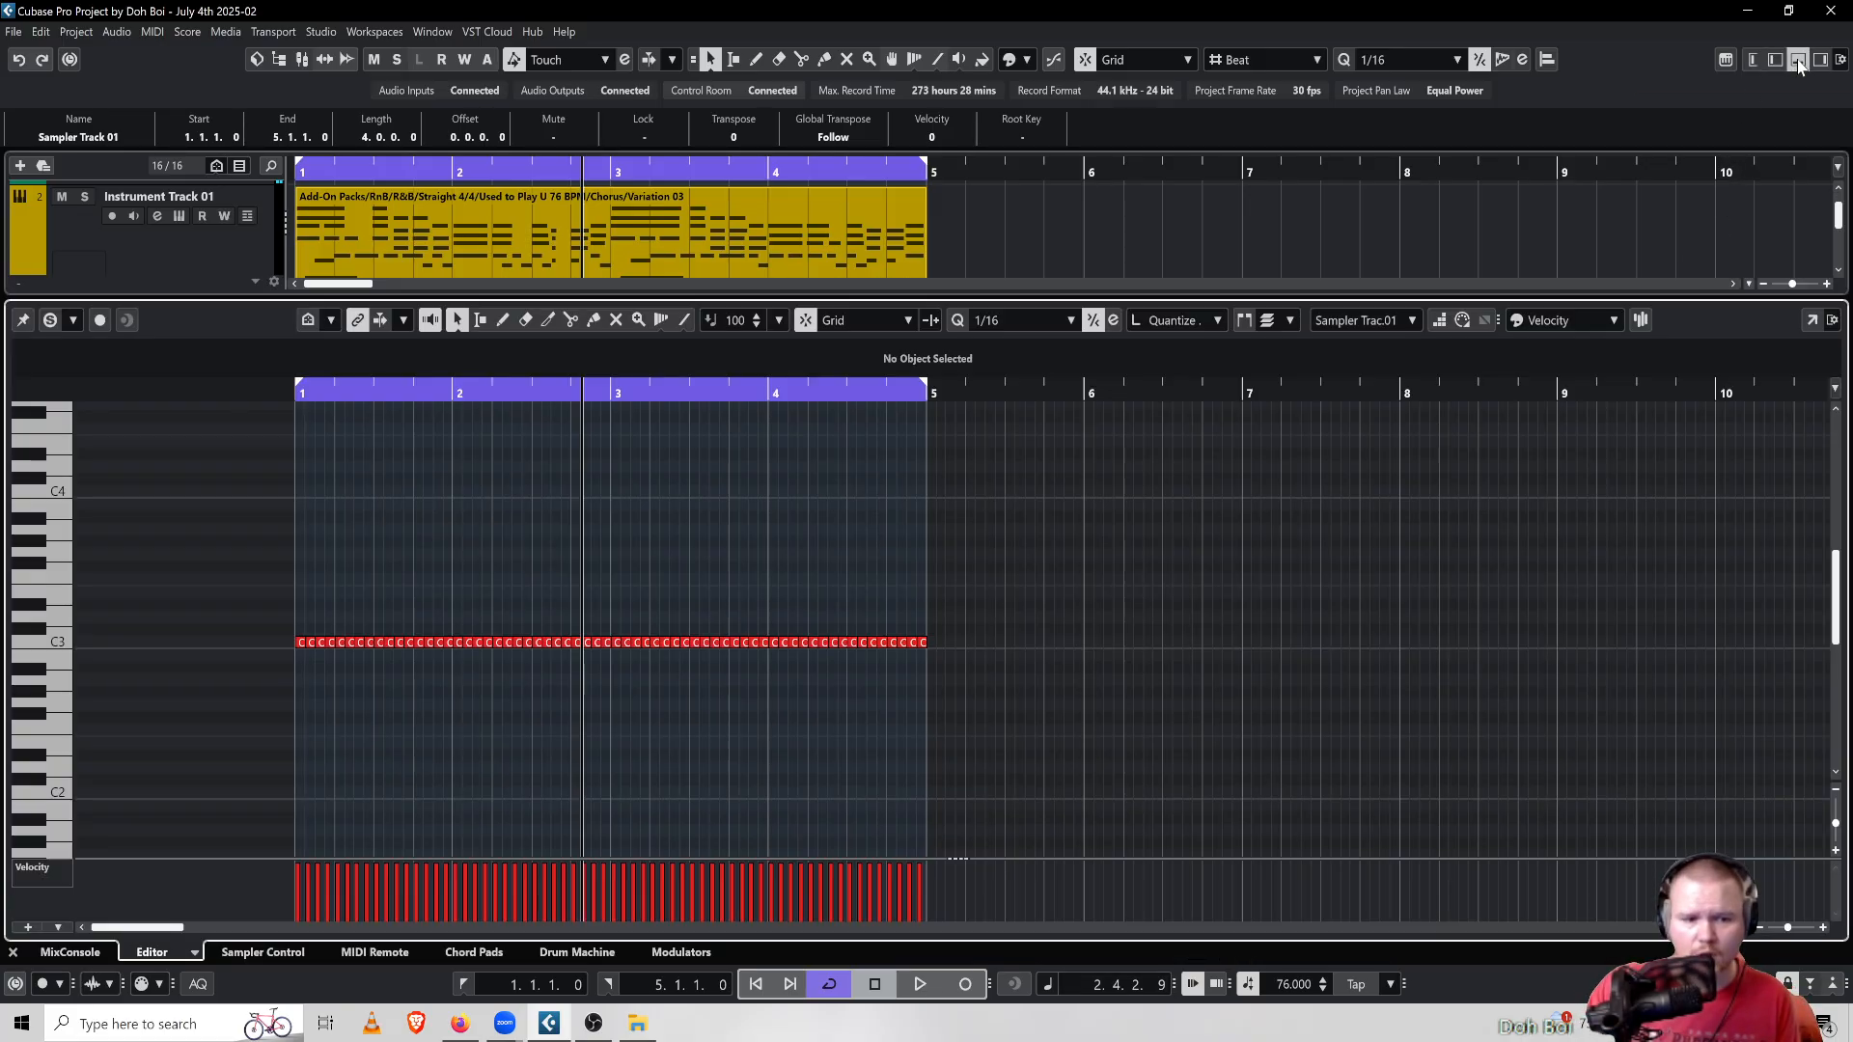
{"action": "left_click", "coordinate": [1799, 62]}
{"action": "left_click", "coordinate": [1799, 62]}
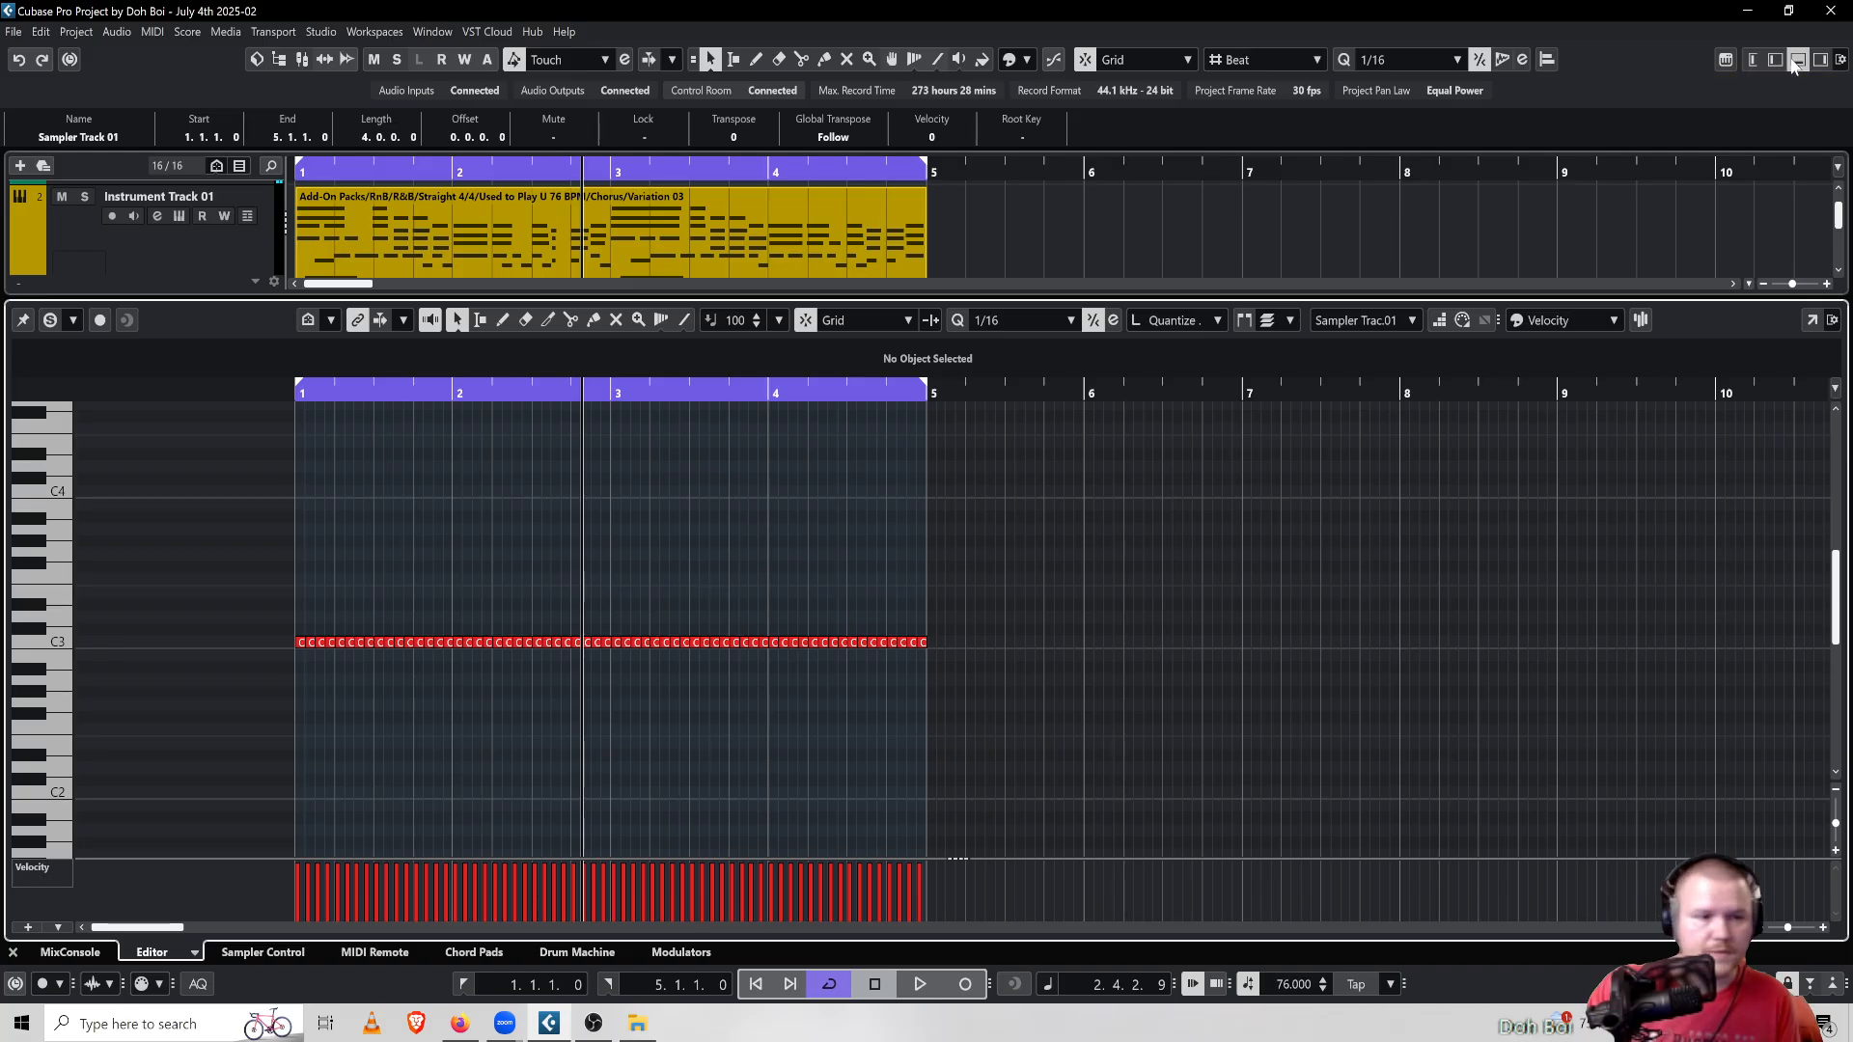
{"action": "left_click", "coordinate": [1798, 62]}
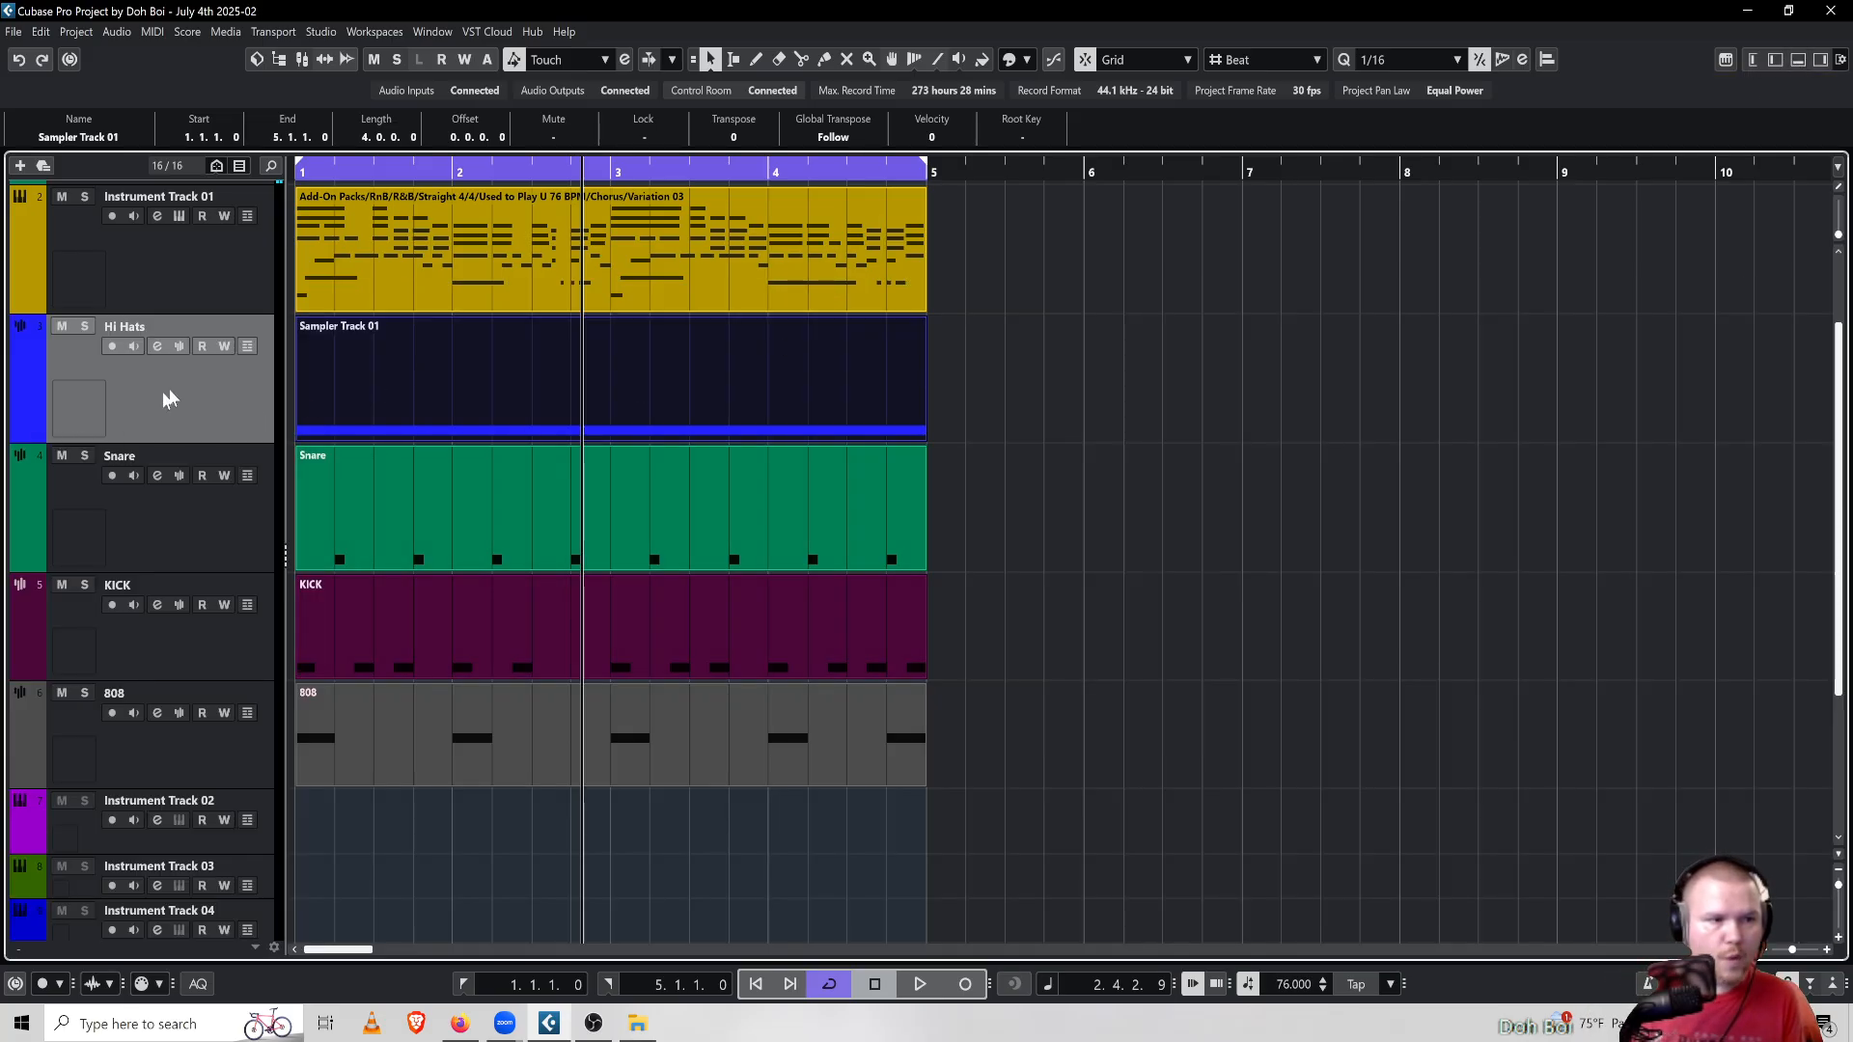
Open the hi-hat part in a separate Key Editor window and maximize that window
{"action": "left_click", "coordinate": [153, 32]}
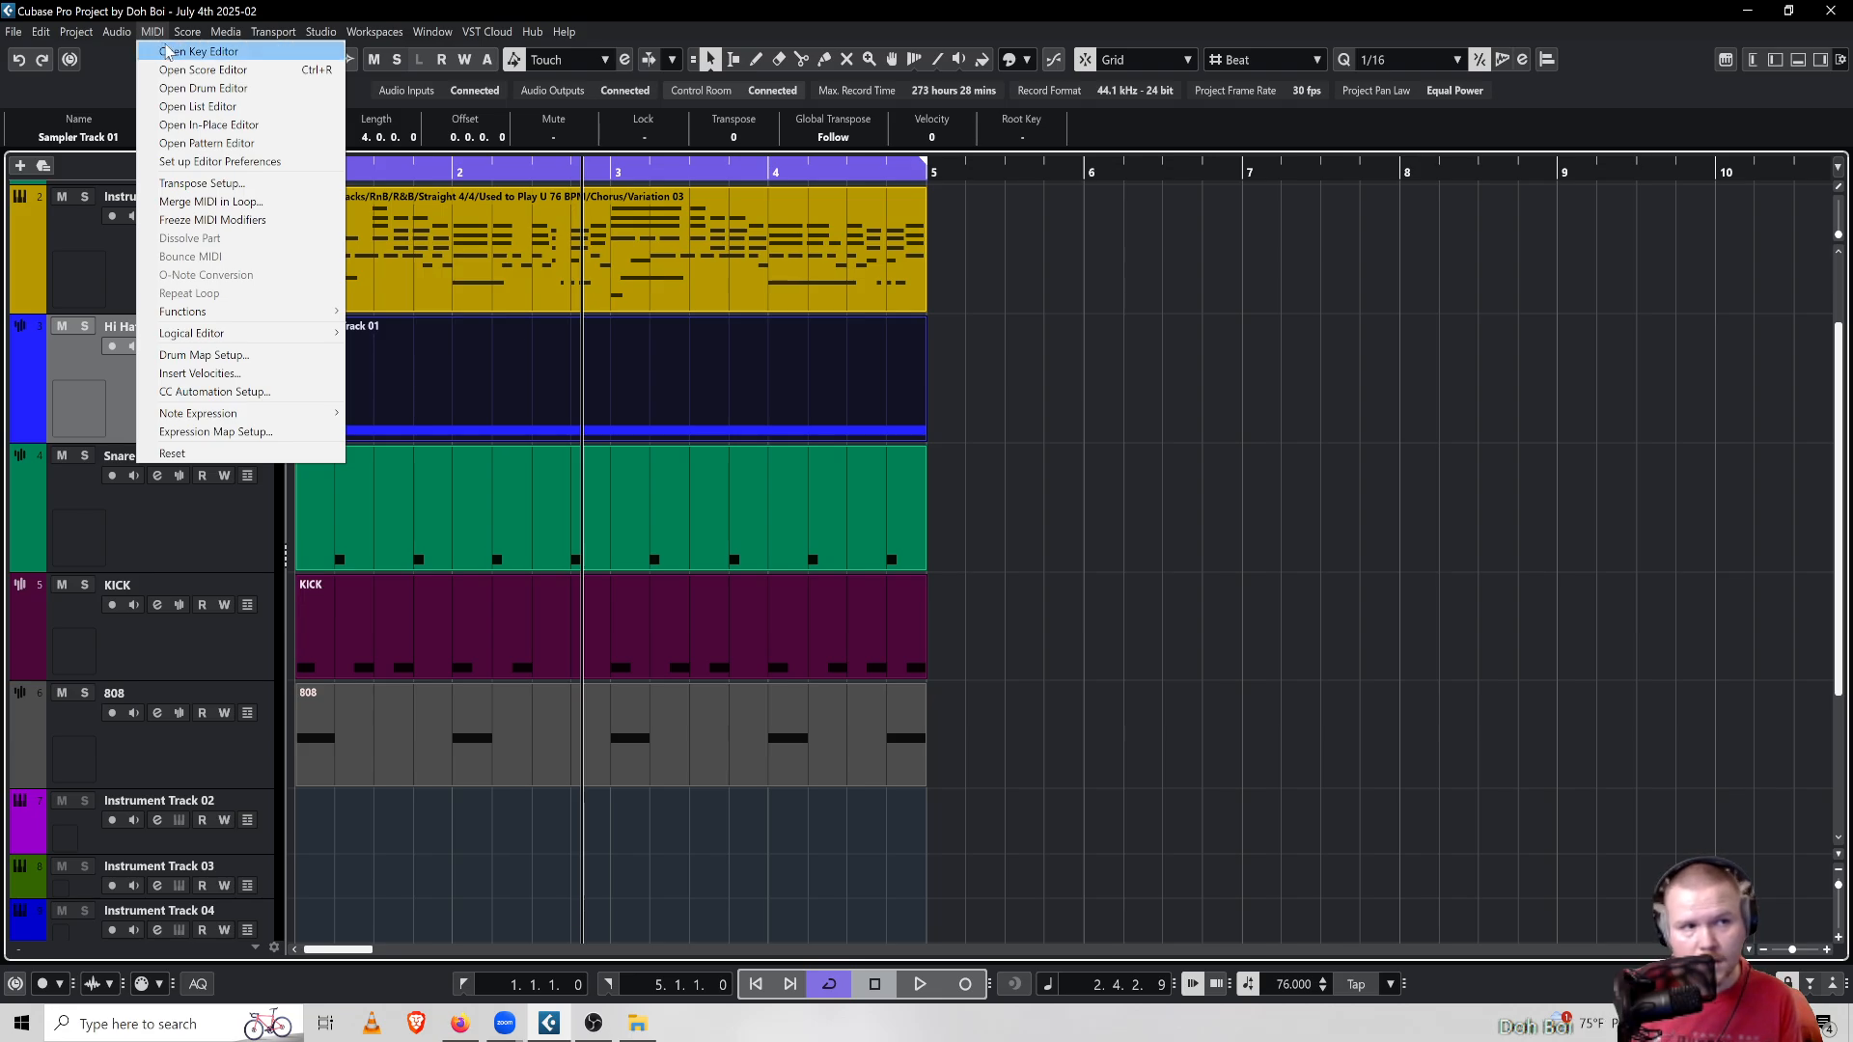
{"action": "left_click", "coordinate": [170, 50]}
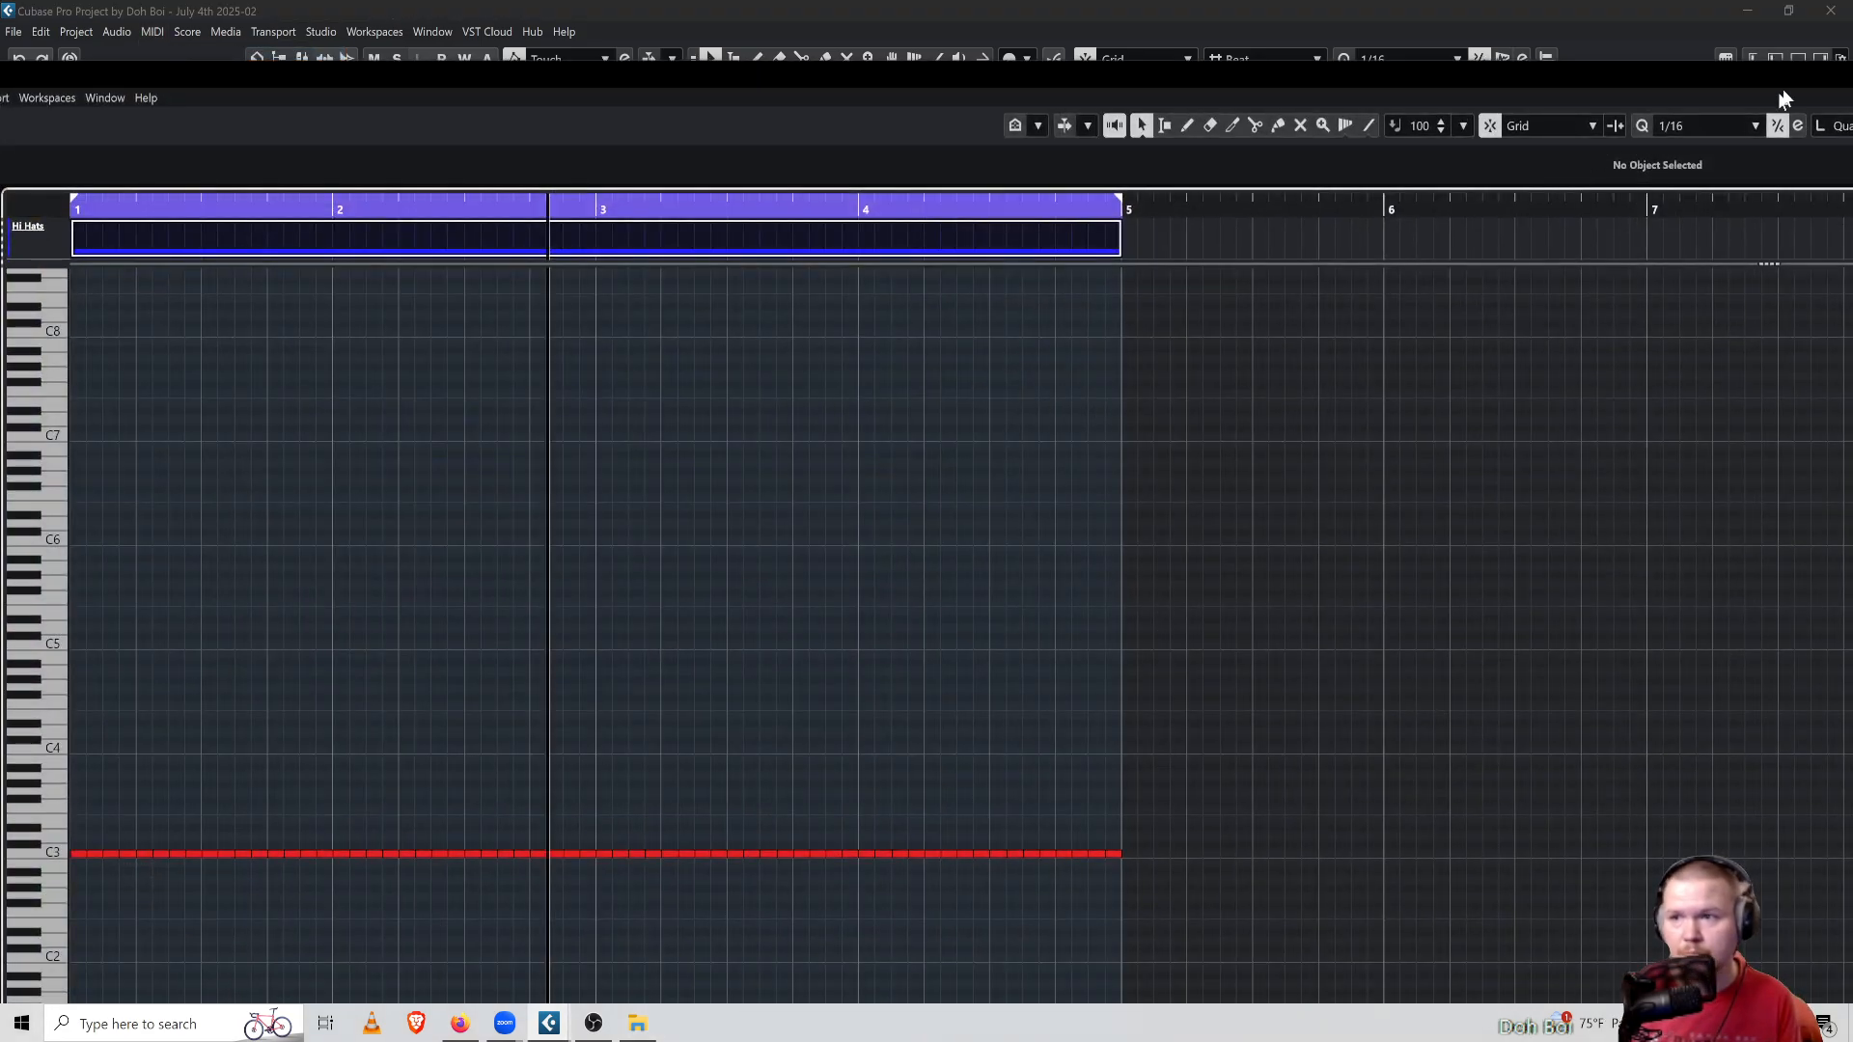
{"action": "left_click_drag", "start_coordinate": [1800, 80], "coordinate": [463, 101]}
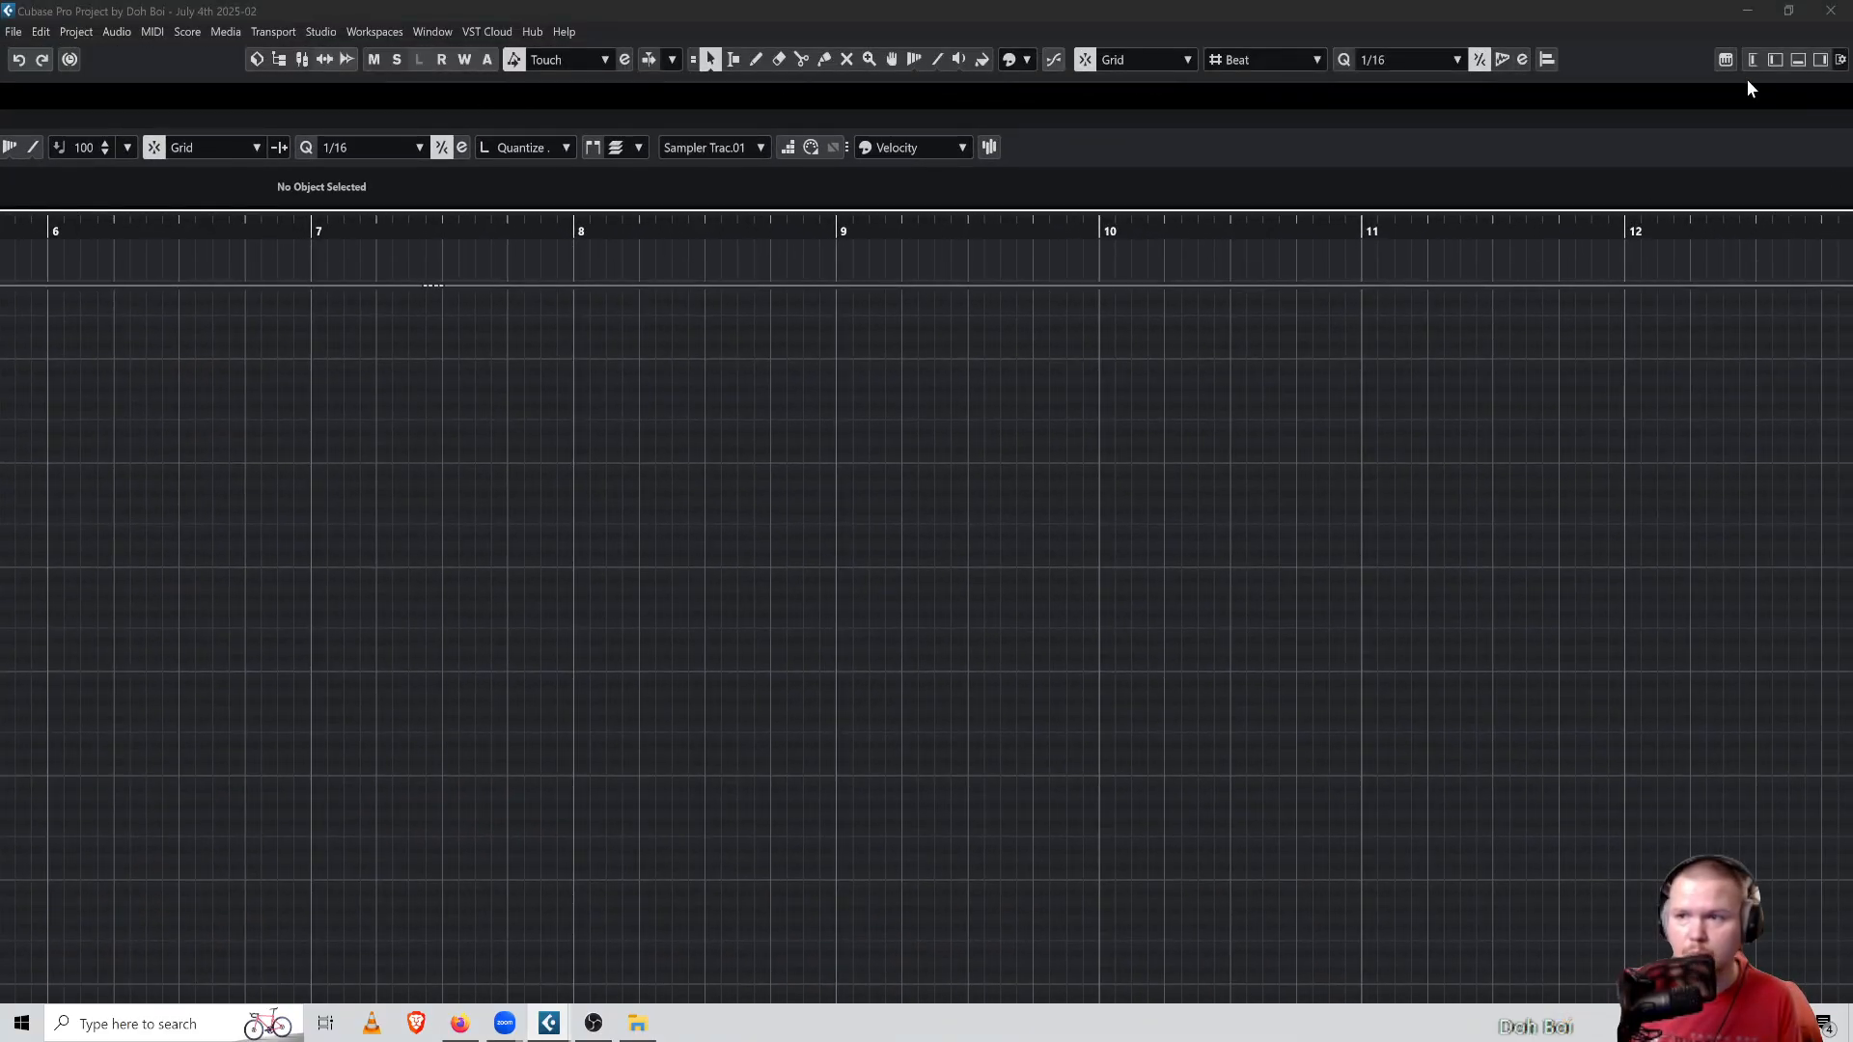
{"action": "left_click_drag", "start_coordinate": [1801, 101], "coordinate": [1139, 95]}
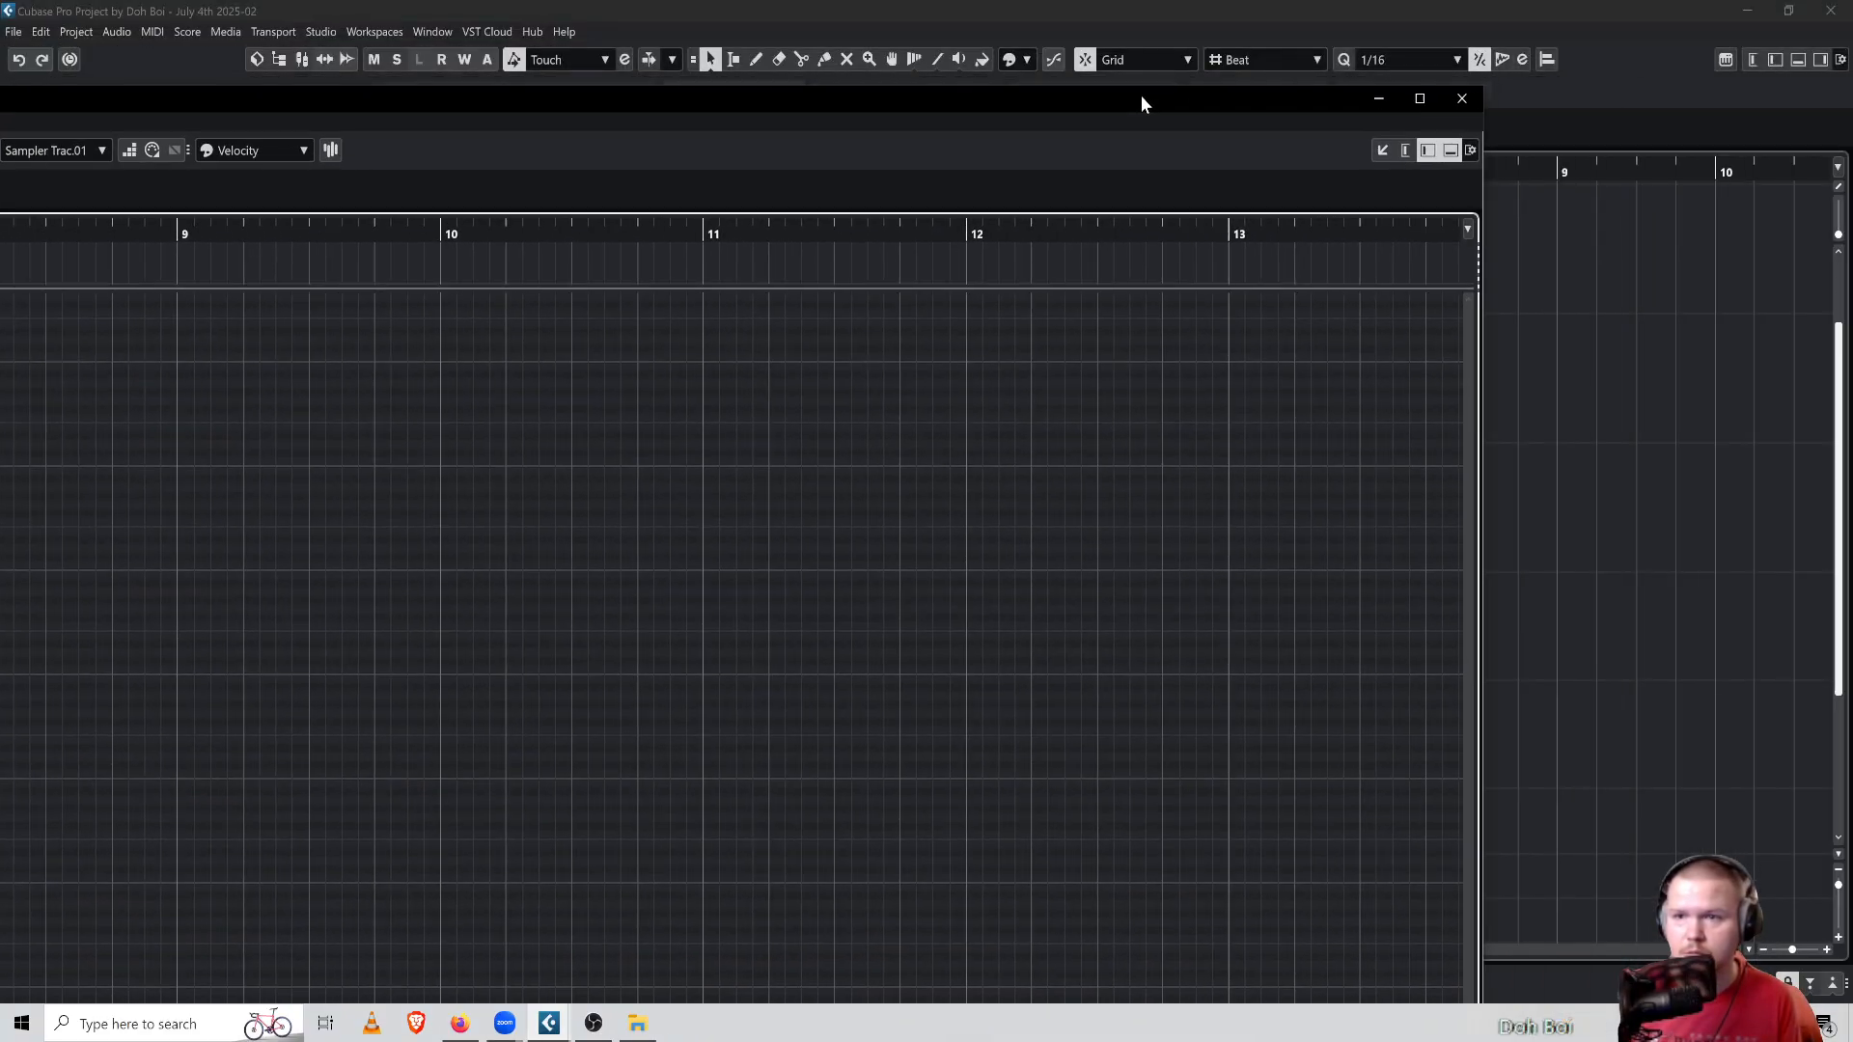
{"action": "double_click", "coordinate": [1427, 98]}
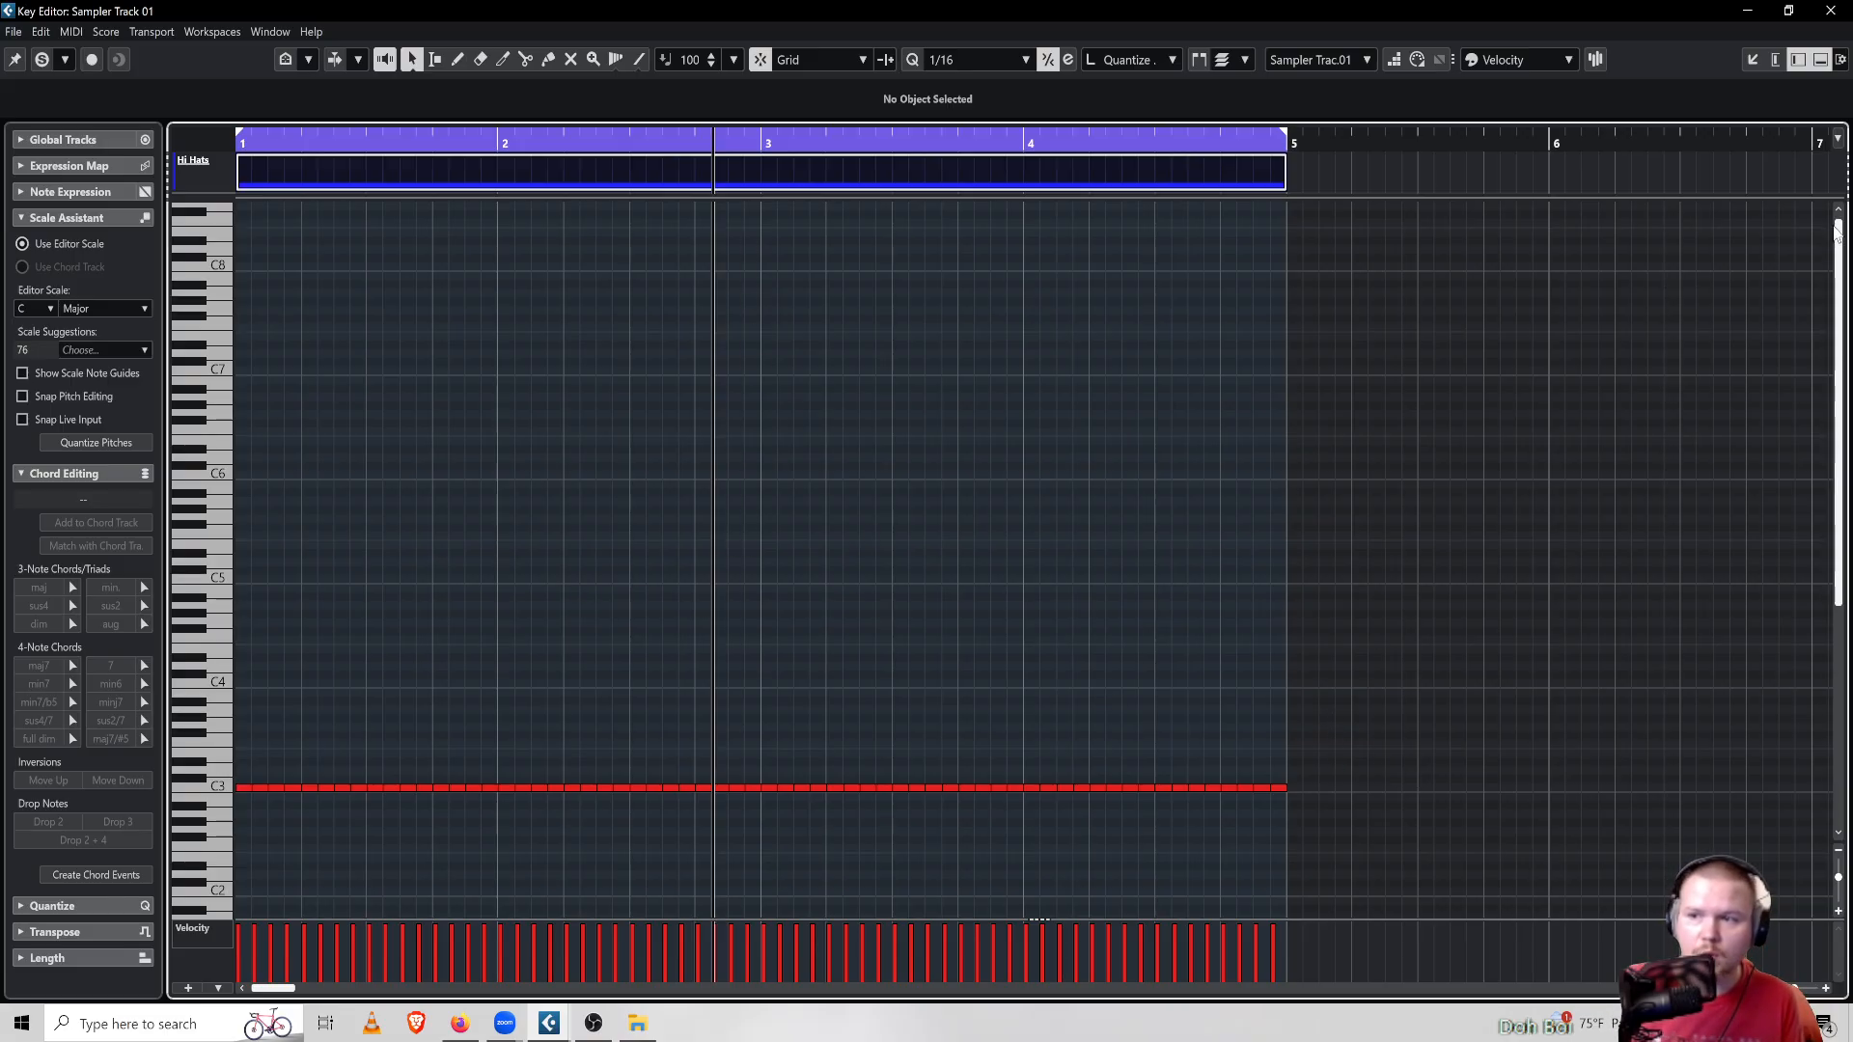
Select all hi-hat notes and try applying the Select Every Other Note logical preset from the Select folder
{"action": "left_click_drag", "start_coordinate": [1839, 233], "coordinate": [1790, 385]}
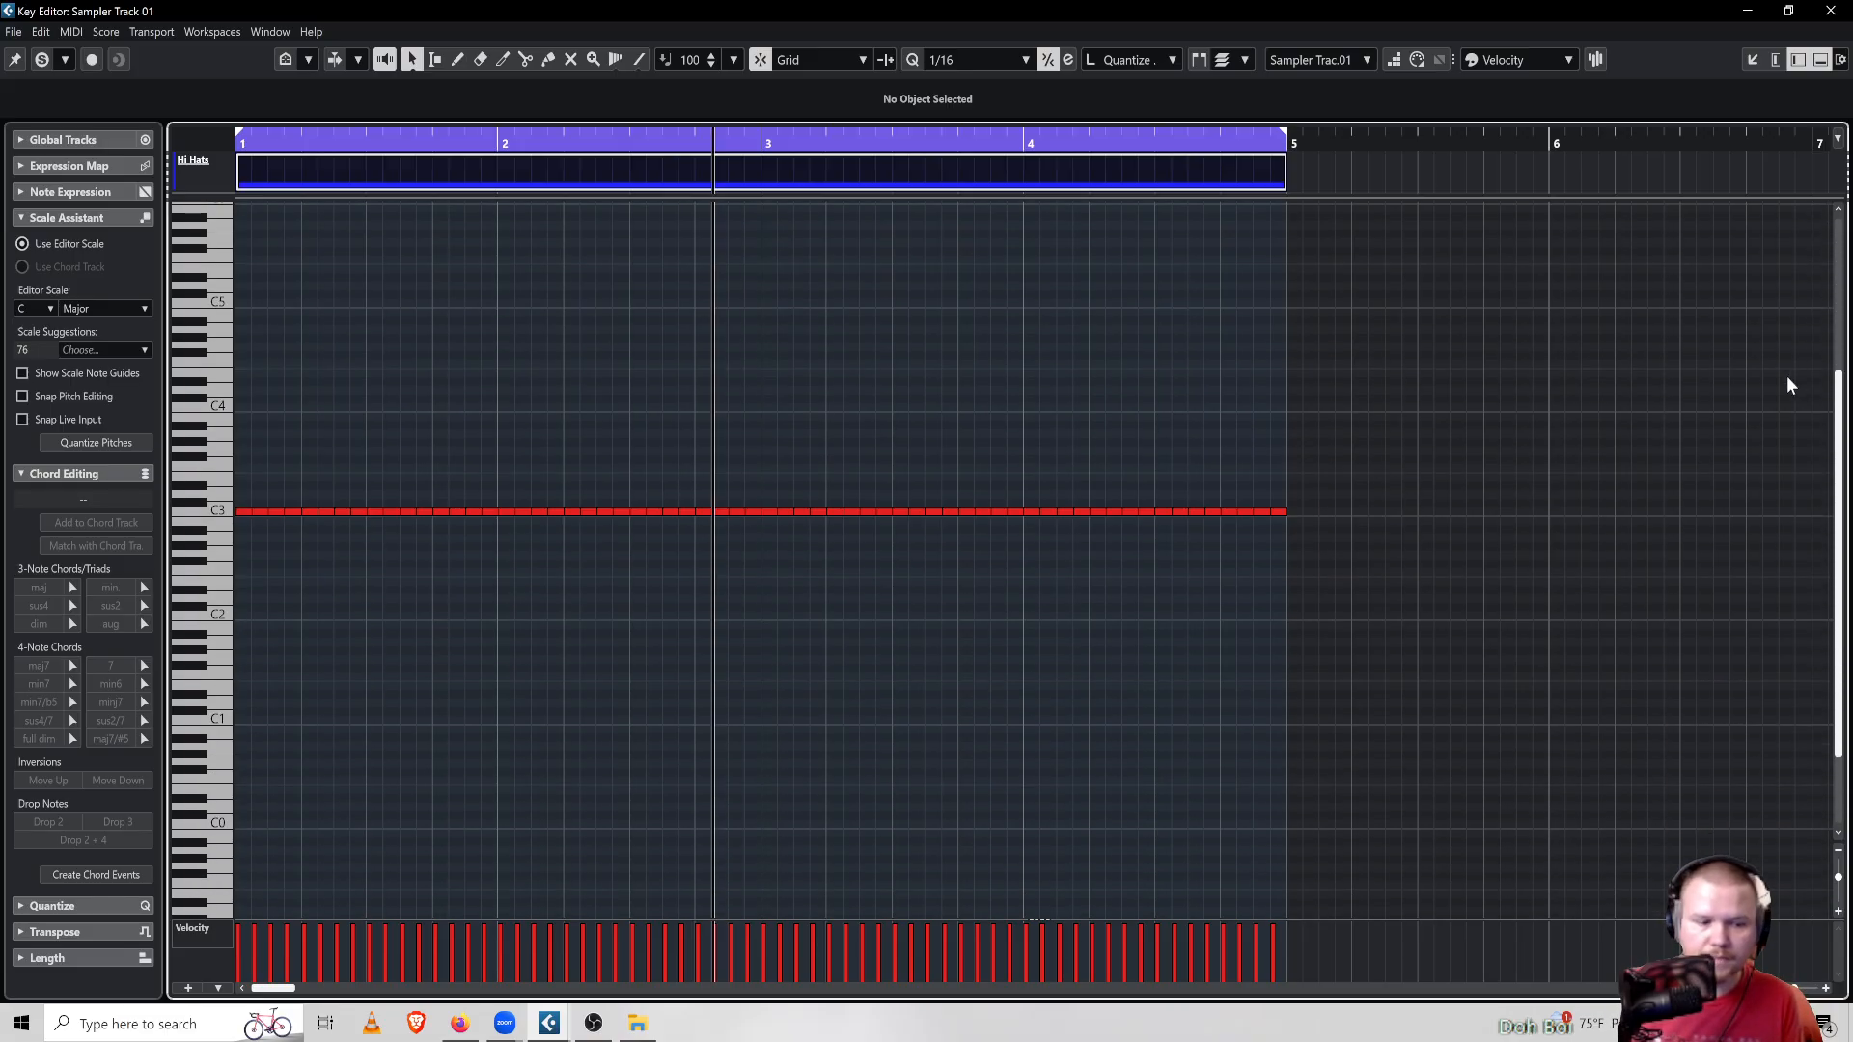
{"action": "left_click_drag", "start_coordinate": [1339, 391], "coordinate": [236, 575]}
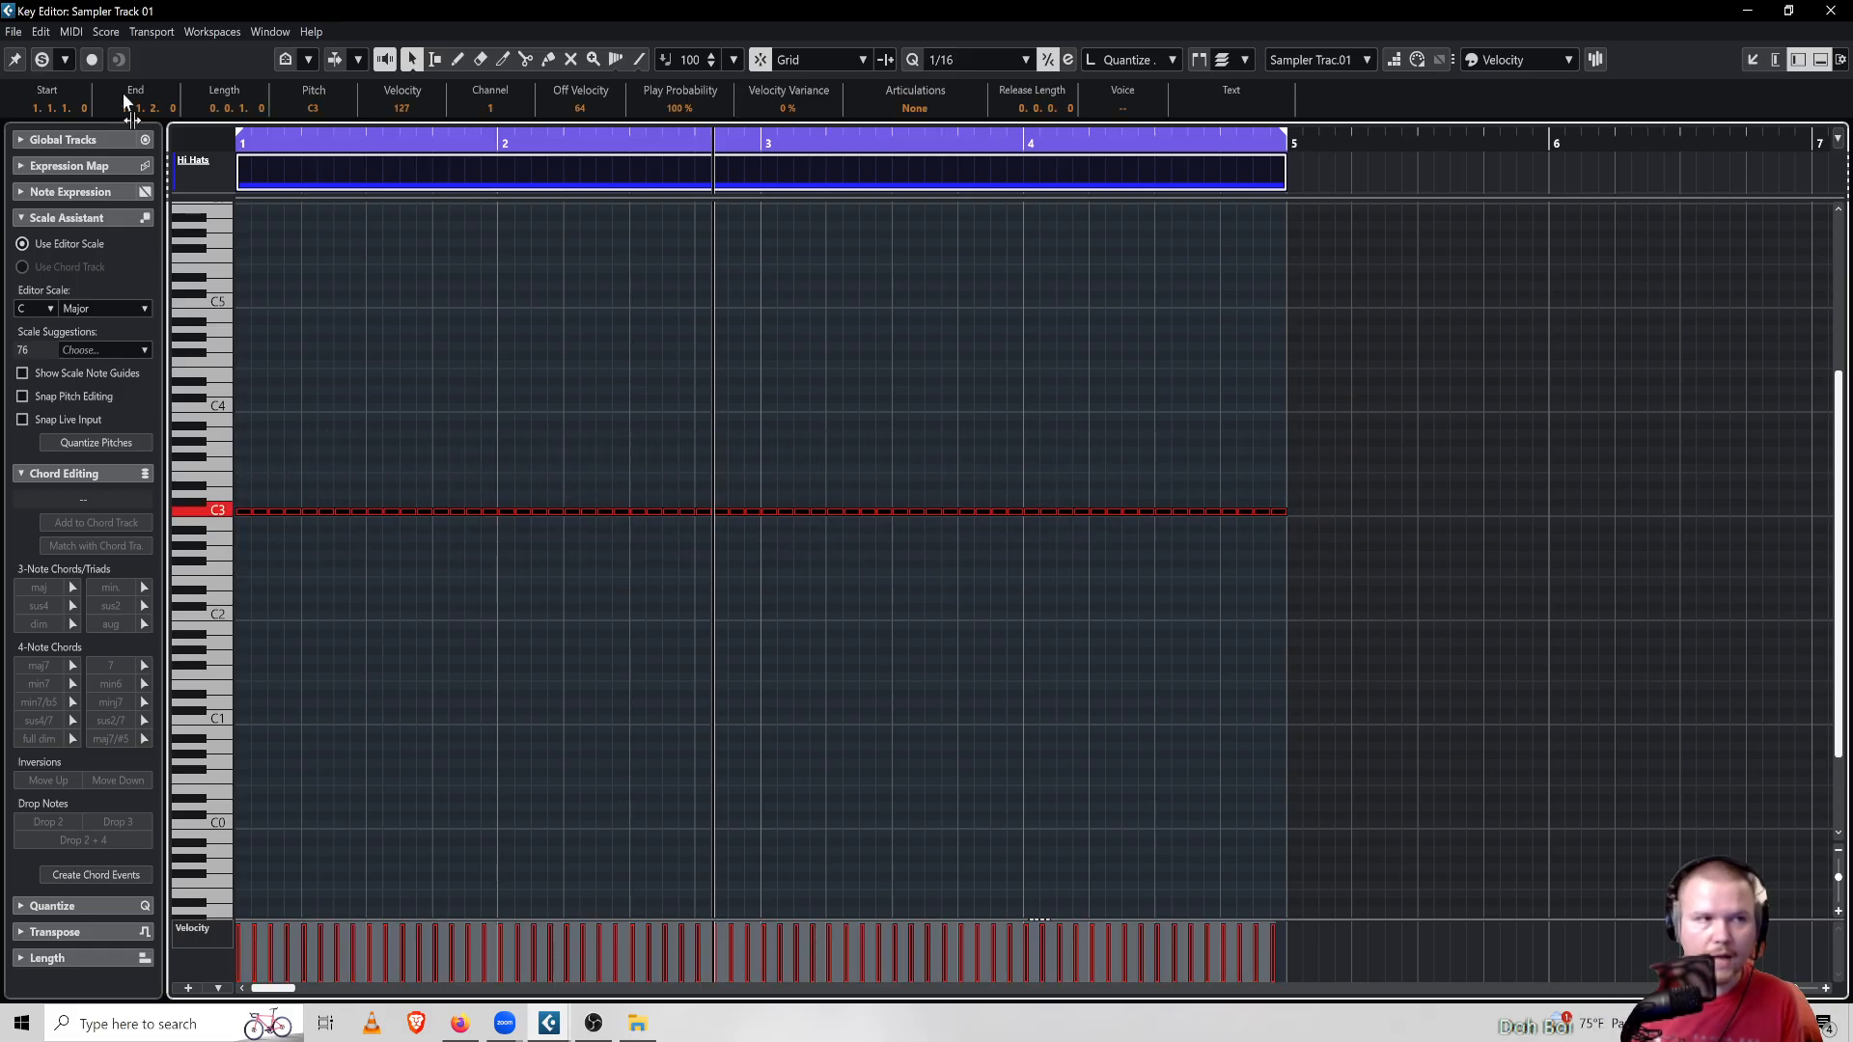
{"action": "left_click", "coordinate": [69, 34]}
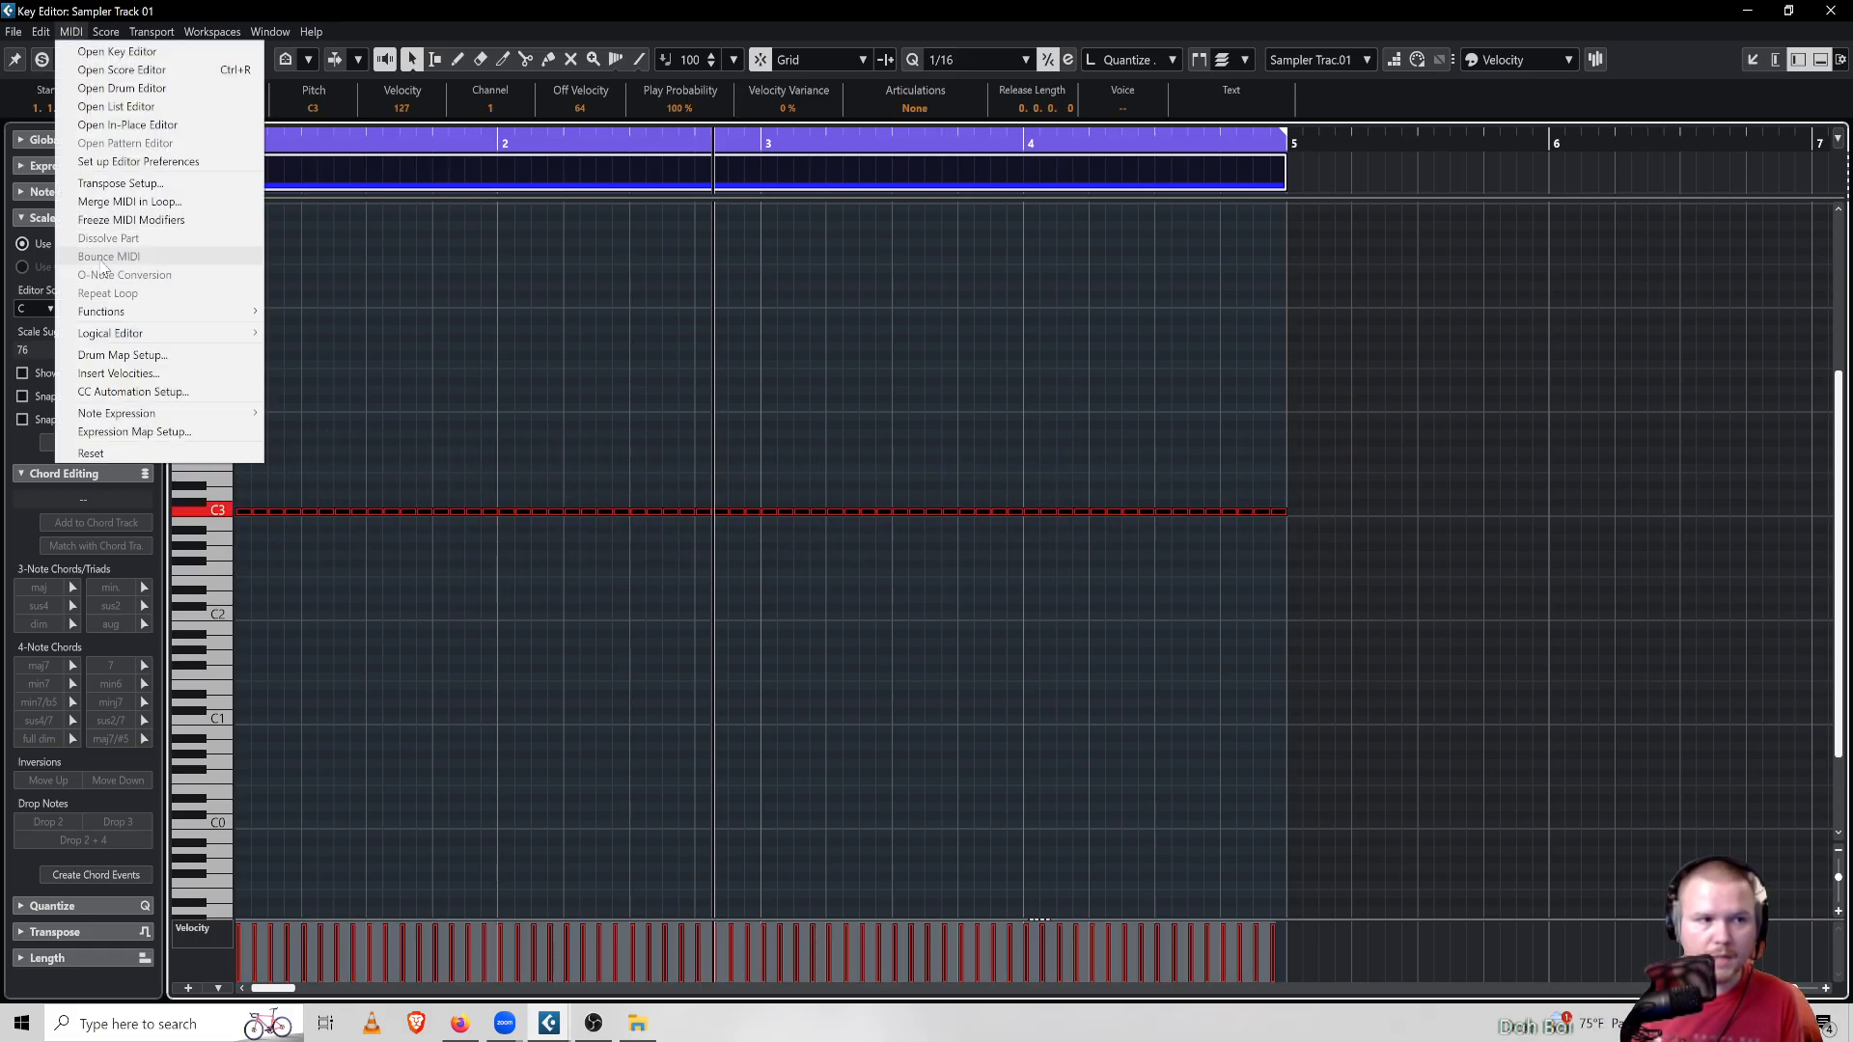
{"action": "mouse_move", "coordinate": [127, 335]}
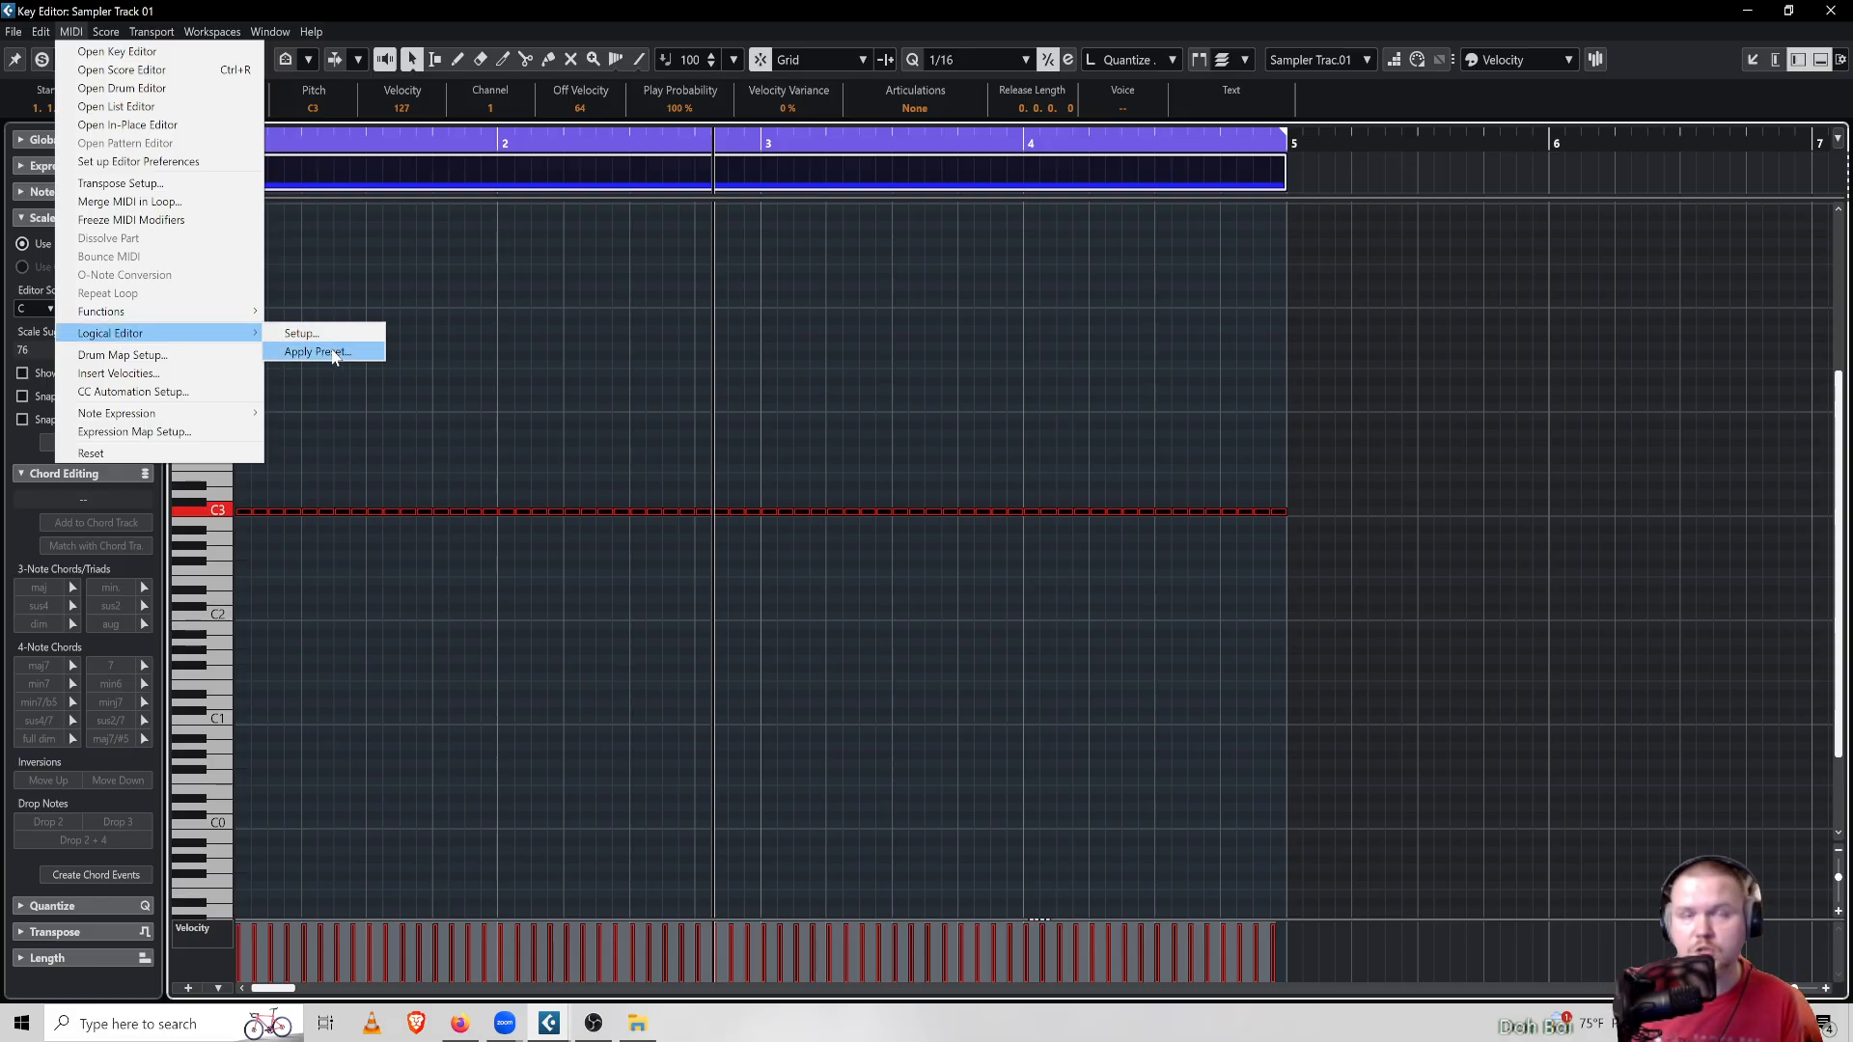
{"action": "left_click", "coordinate": [335, 353]}
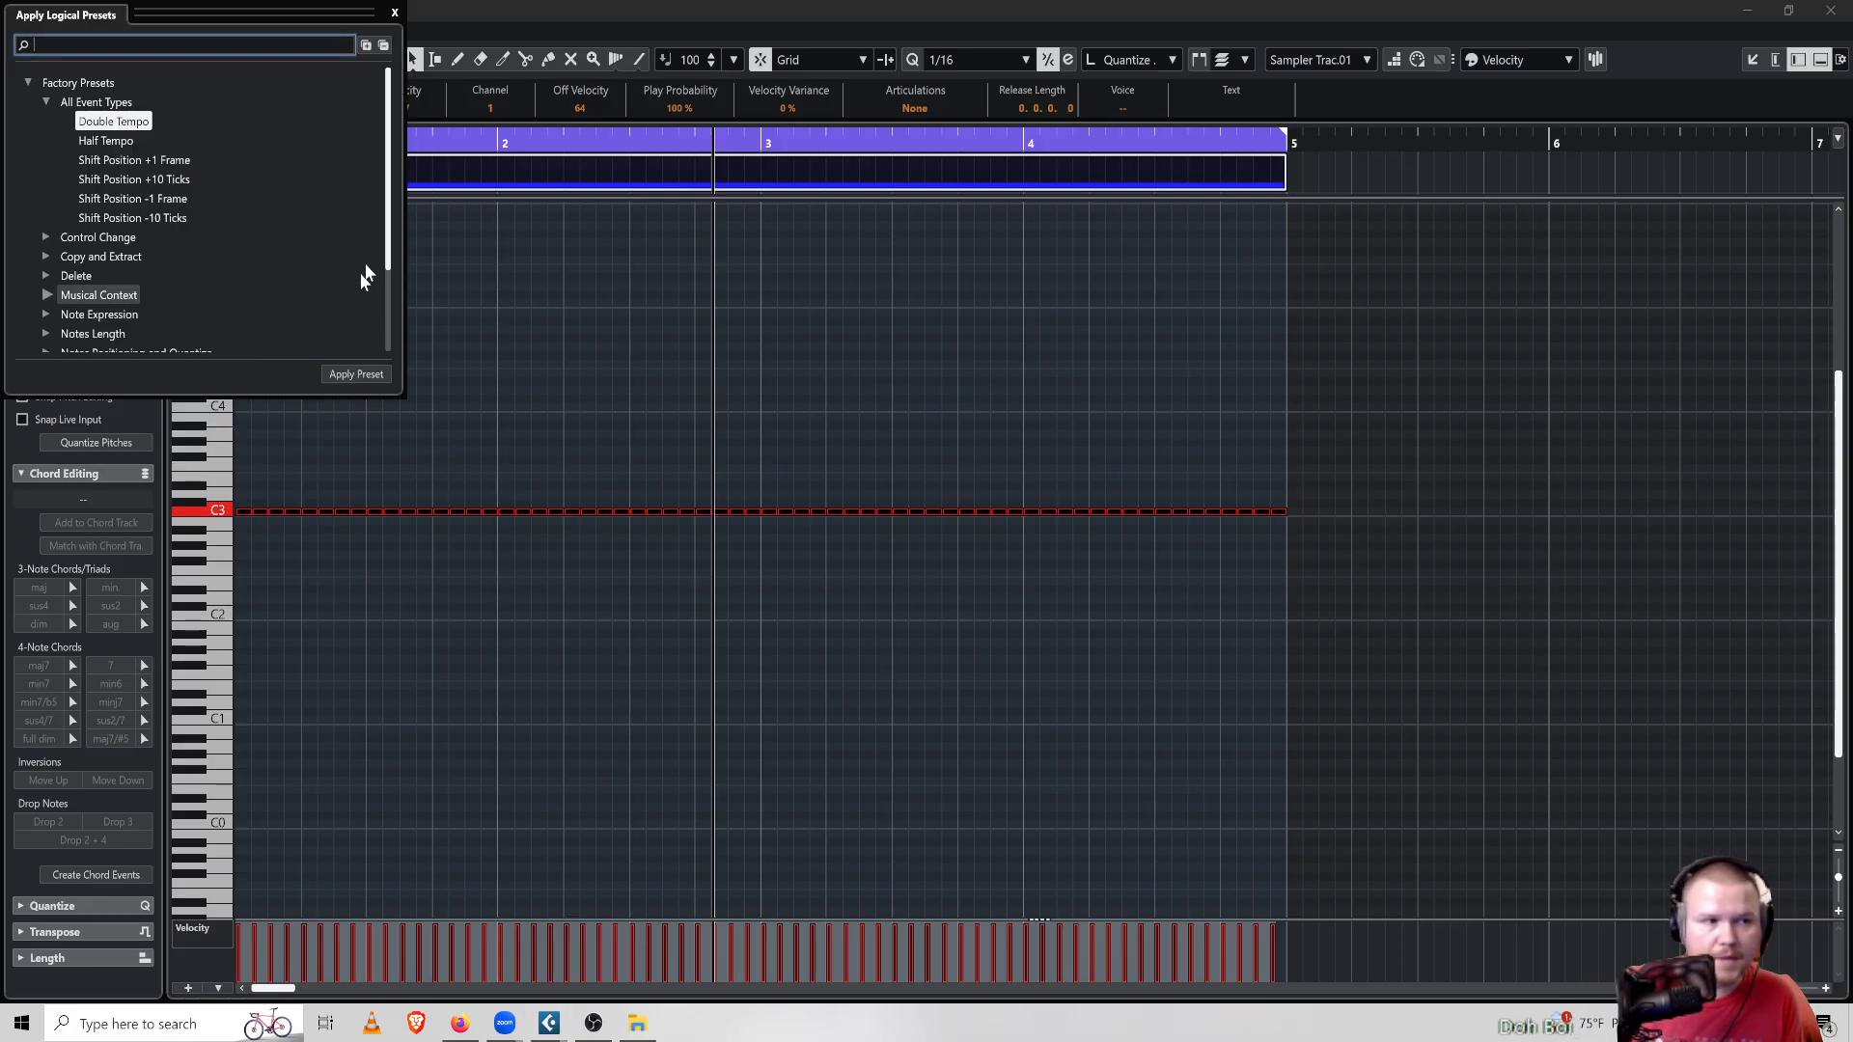
{"action": "left_click_drag", "start_coordinate": [392, 188], "coordinate": [367, 280]}
{"action": "left_click", "coordinate": [44, 319]}
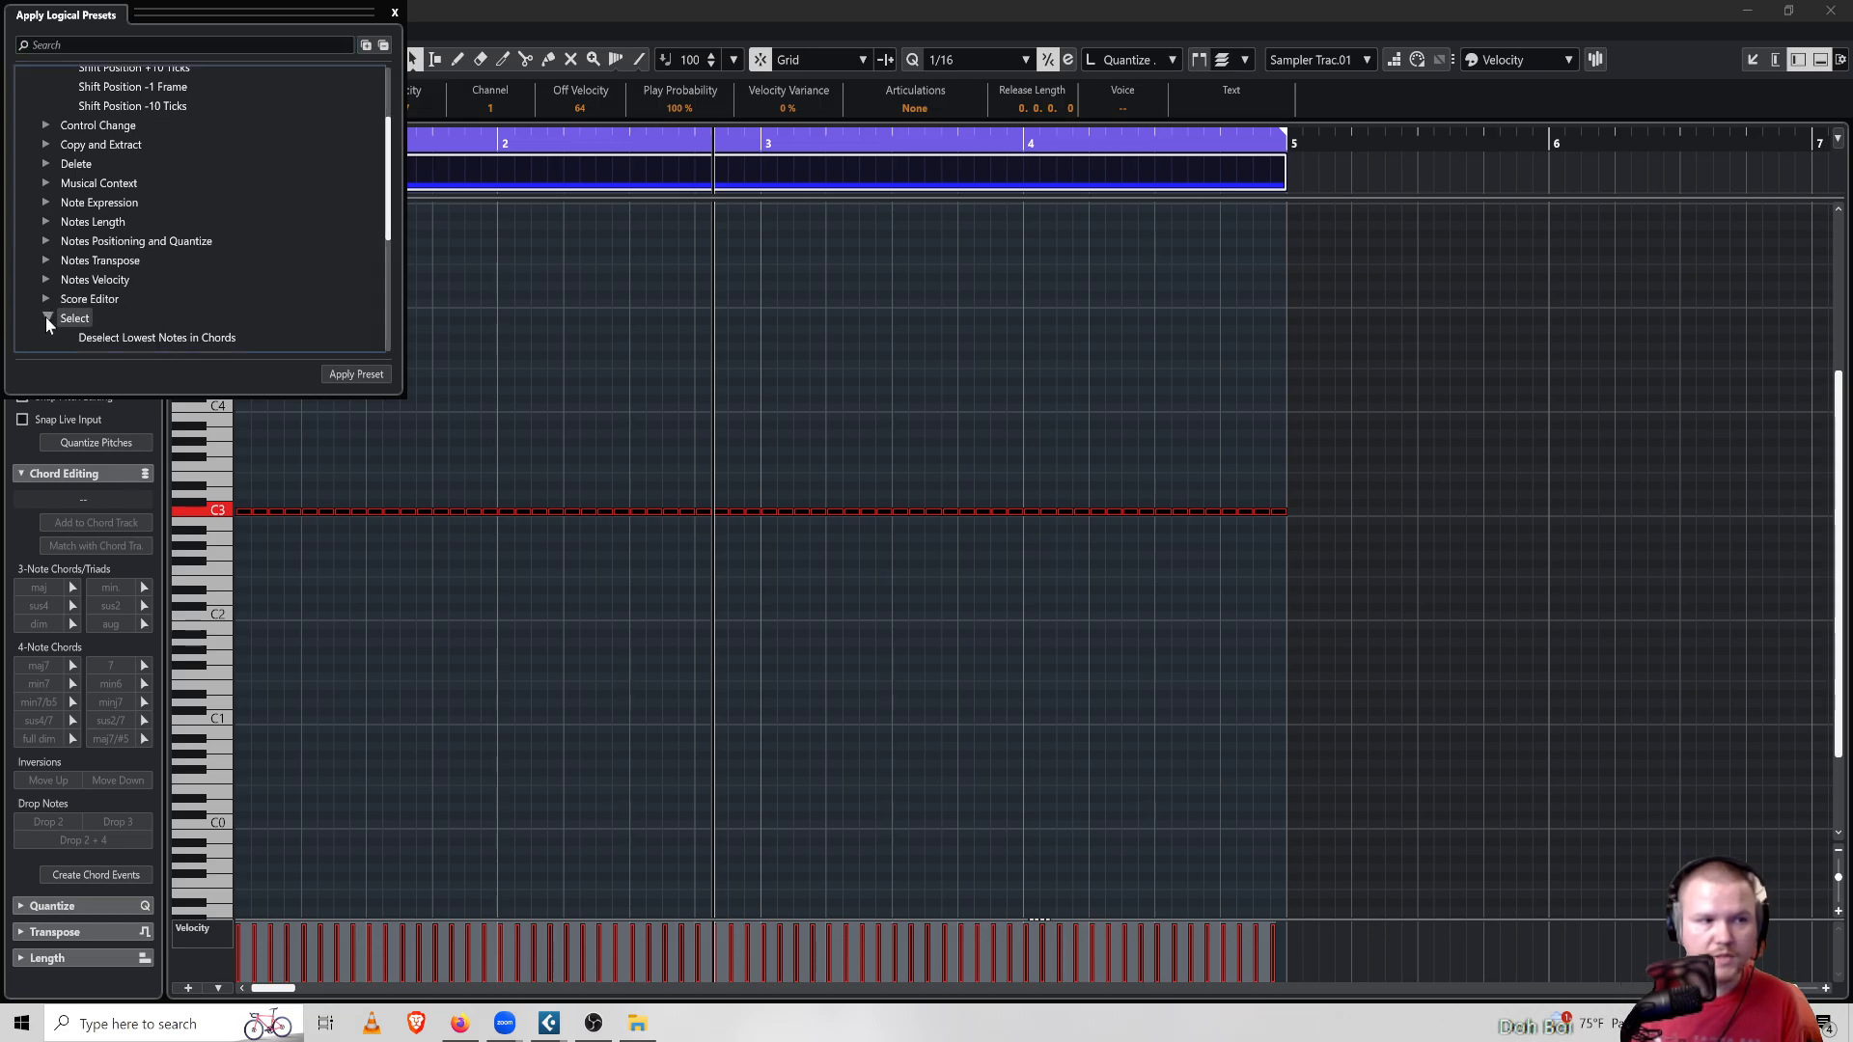
{"action": "scroll", "coordinate": [268, 264], "scroll_direction": "down", "scroll_amount": 3}
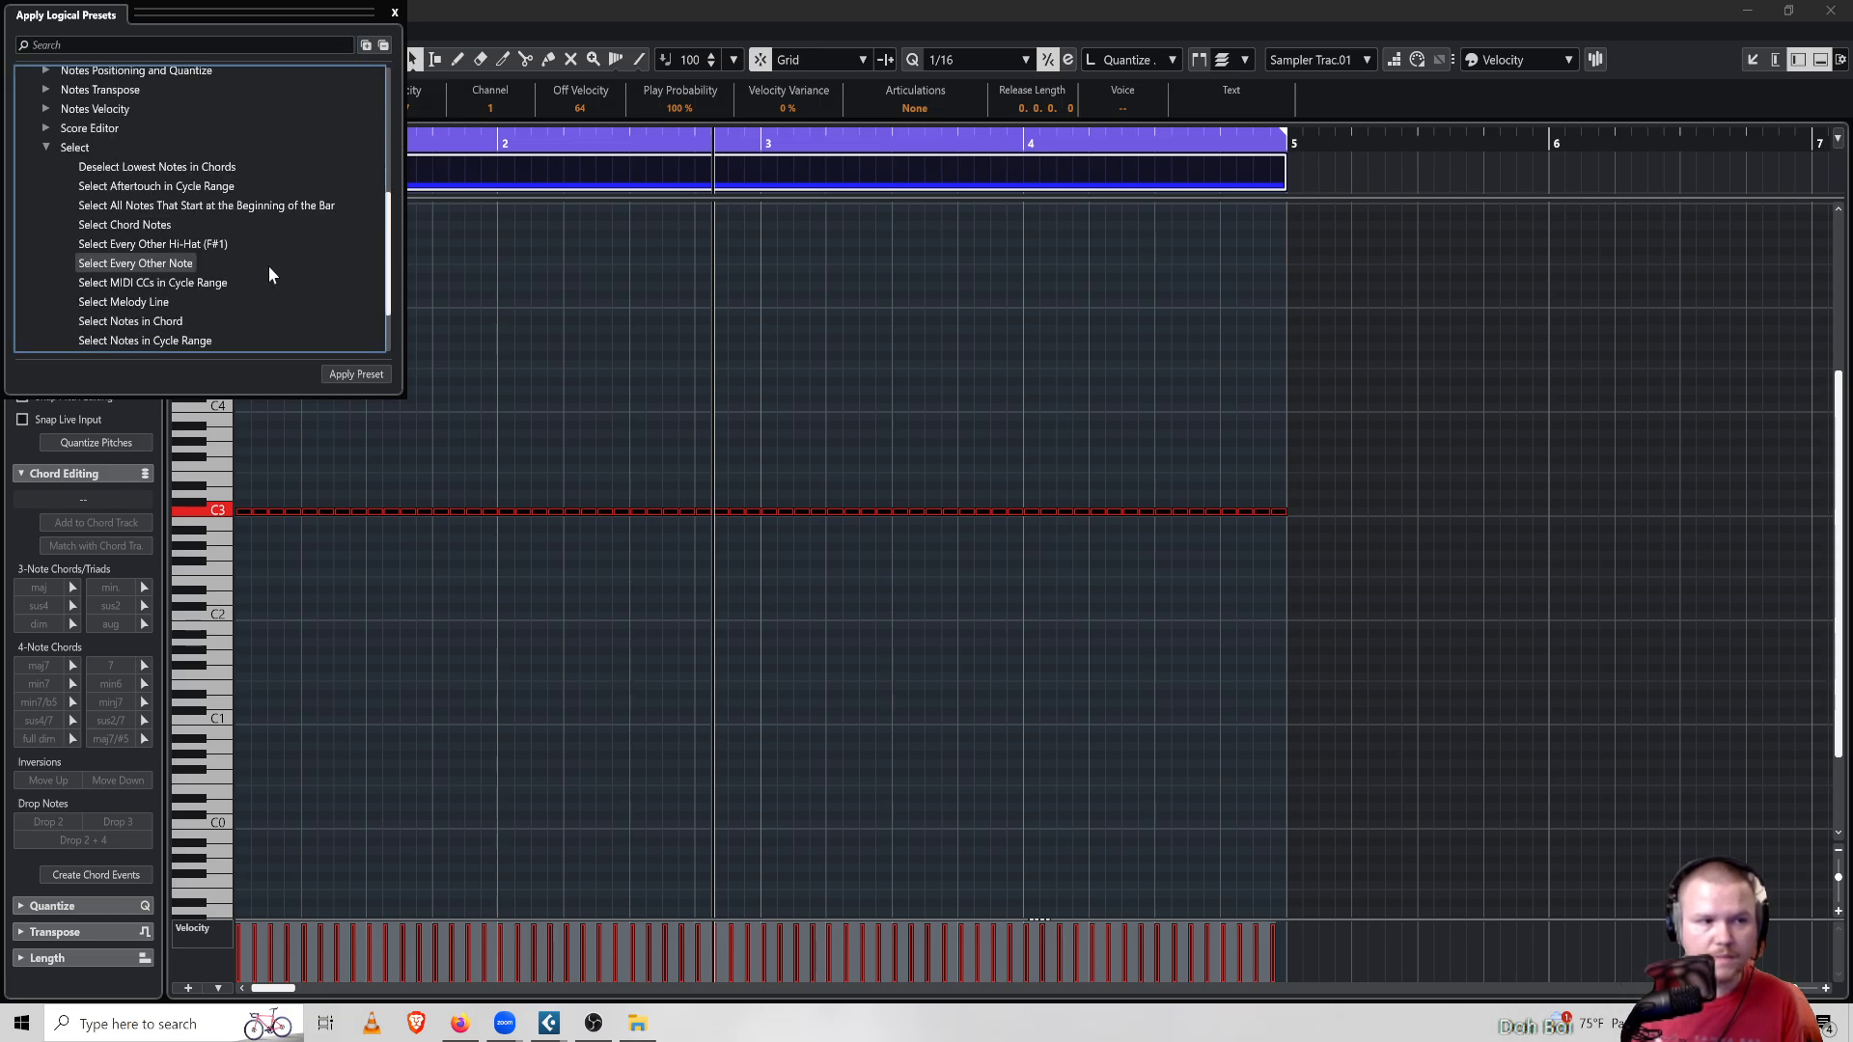
{"action": "left_click", "coordinate": [136, 264]}
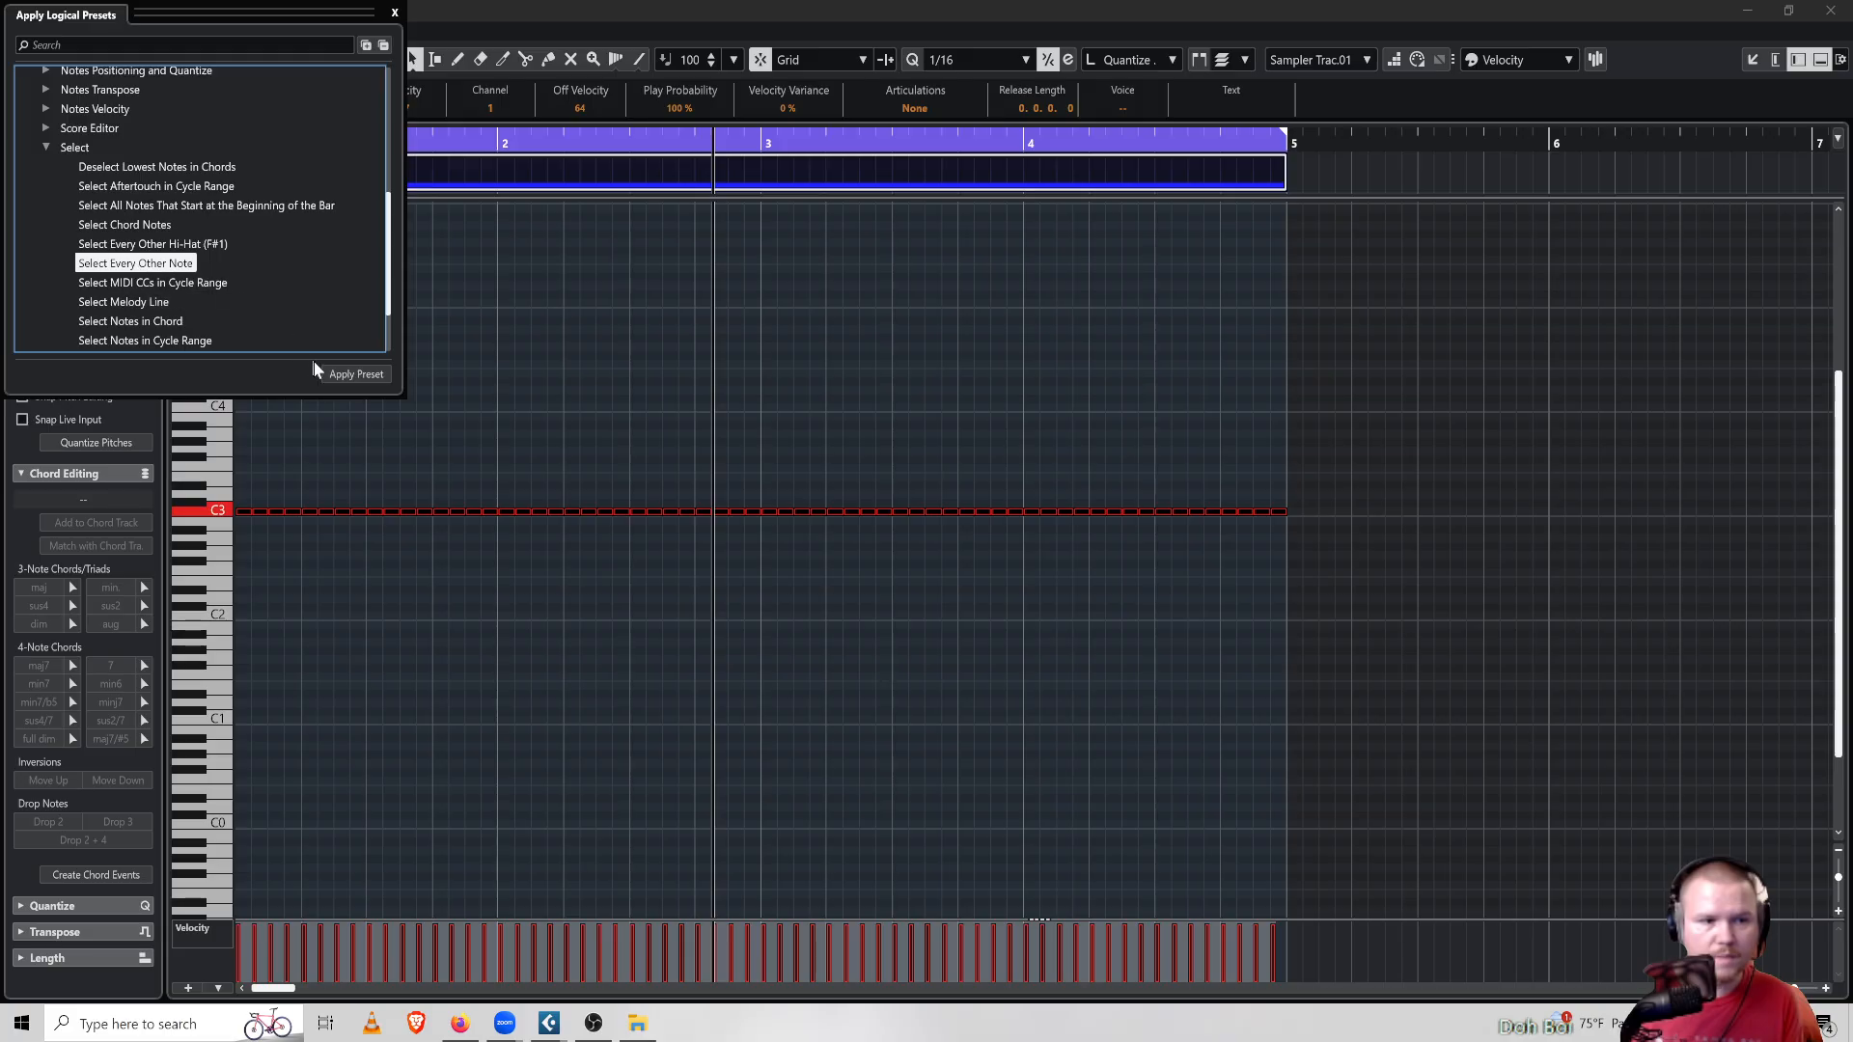
{"action": "left_click", "coordinate": [336, 375]}
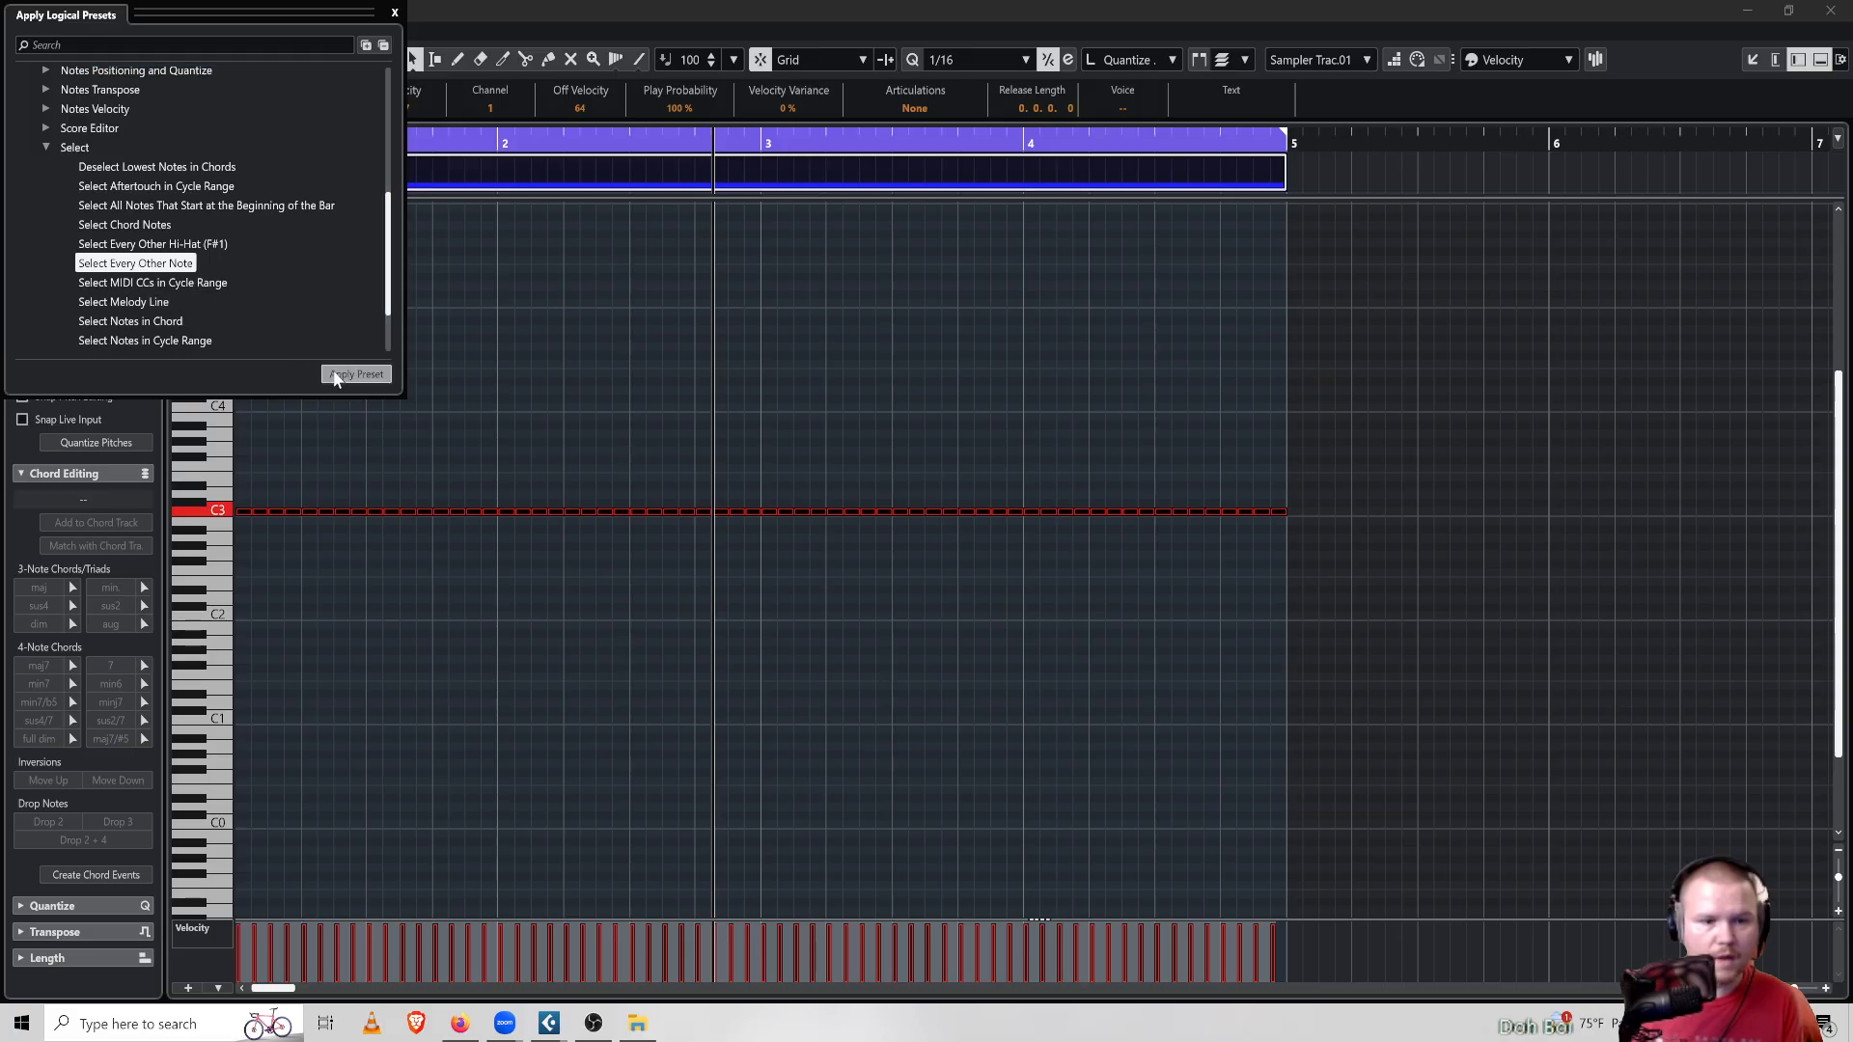
{"action": "left_click", "coordinate": [394, 12]}
Deselect the notes and place the project cursor at the start of bar 1
{"action": "left_click", "coordinate": [298, 611]}
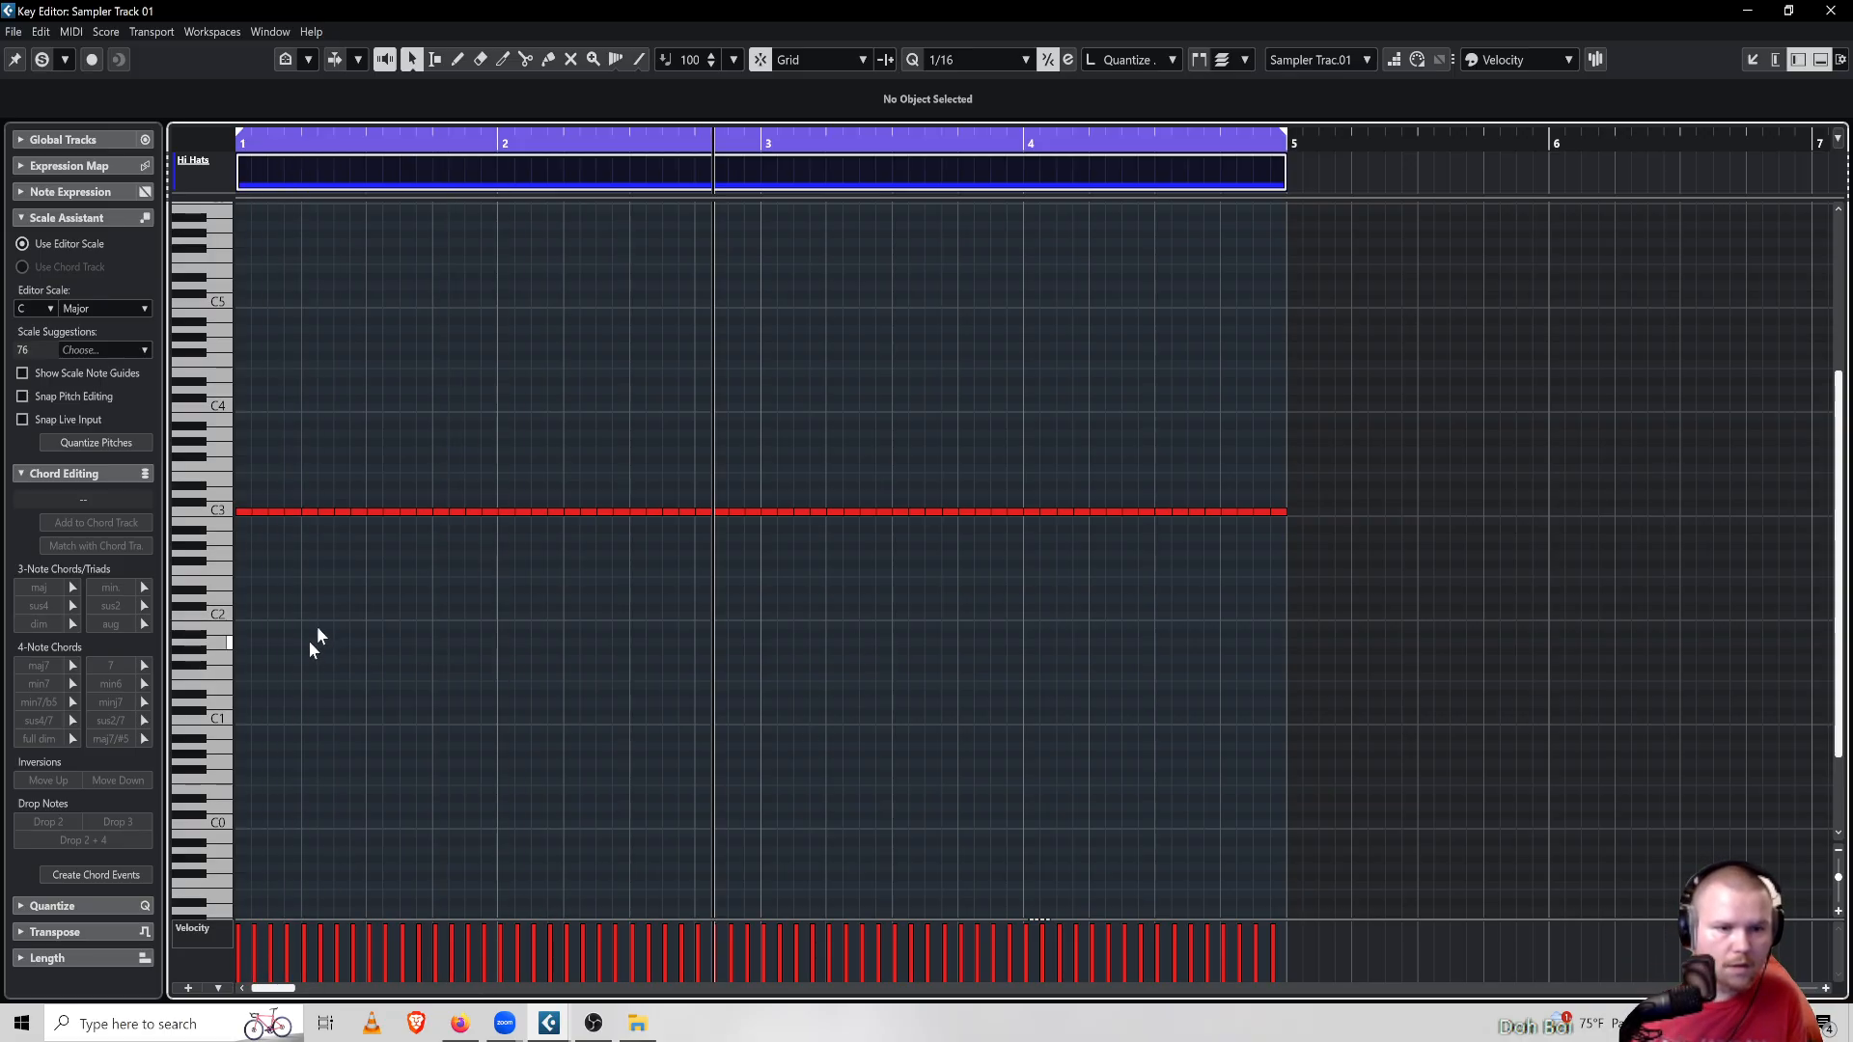
{"action": "left_click", "coordinate": [329, 134]}
{"action": "left_click", "coordinate": [267, 143]}
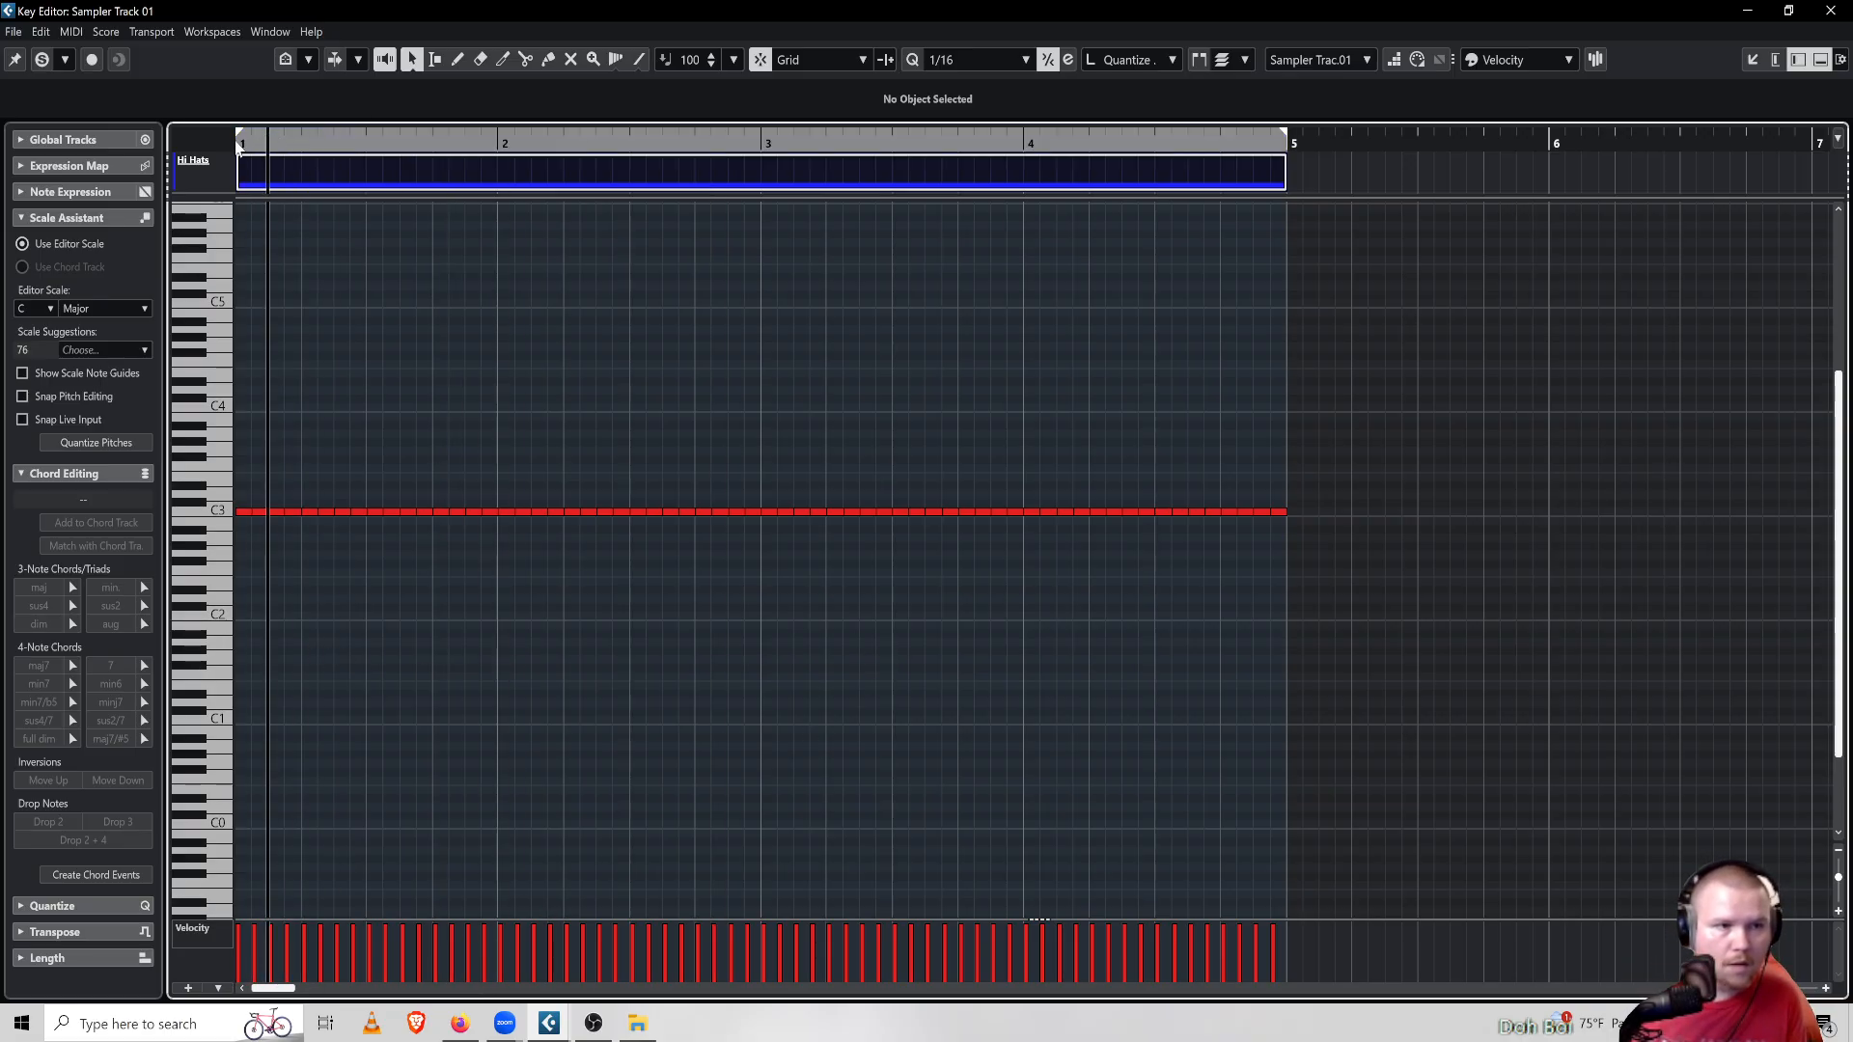
{"action": "left_click", "coordinate": [241, 139]}
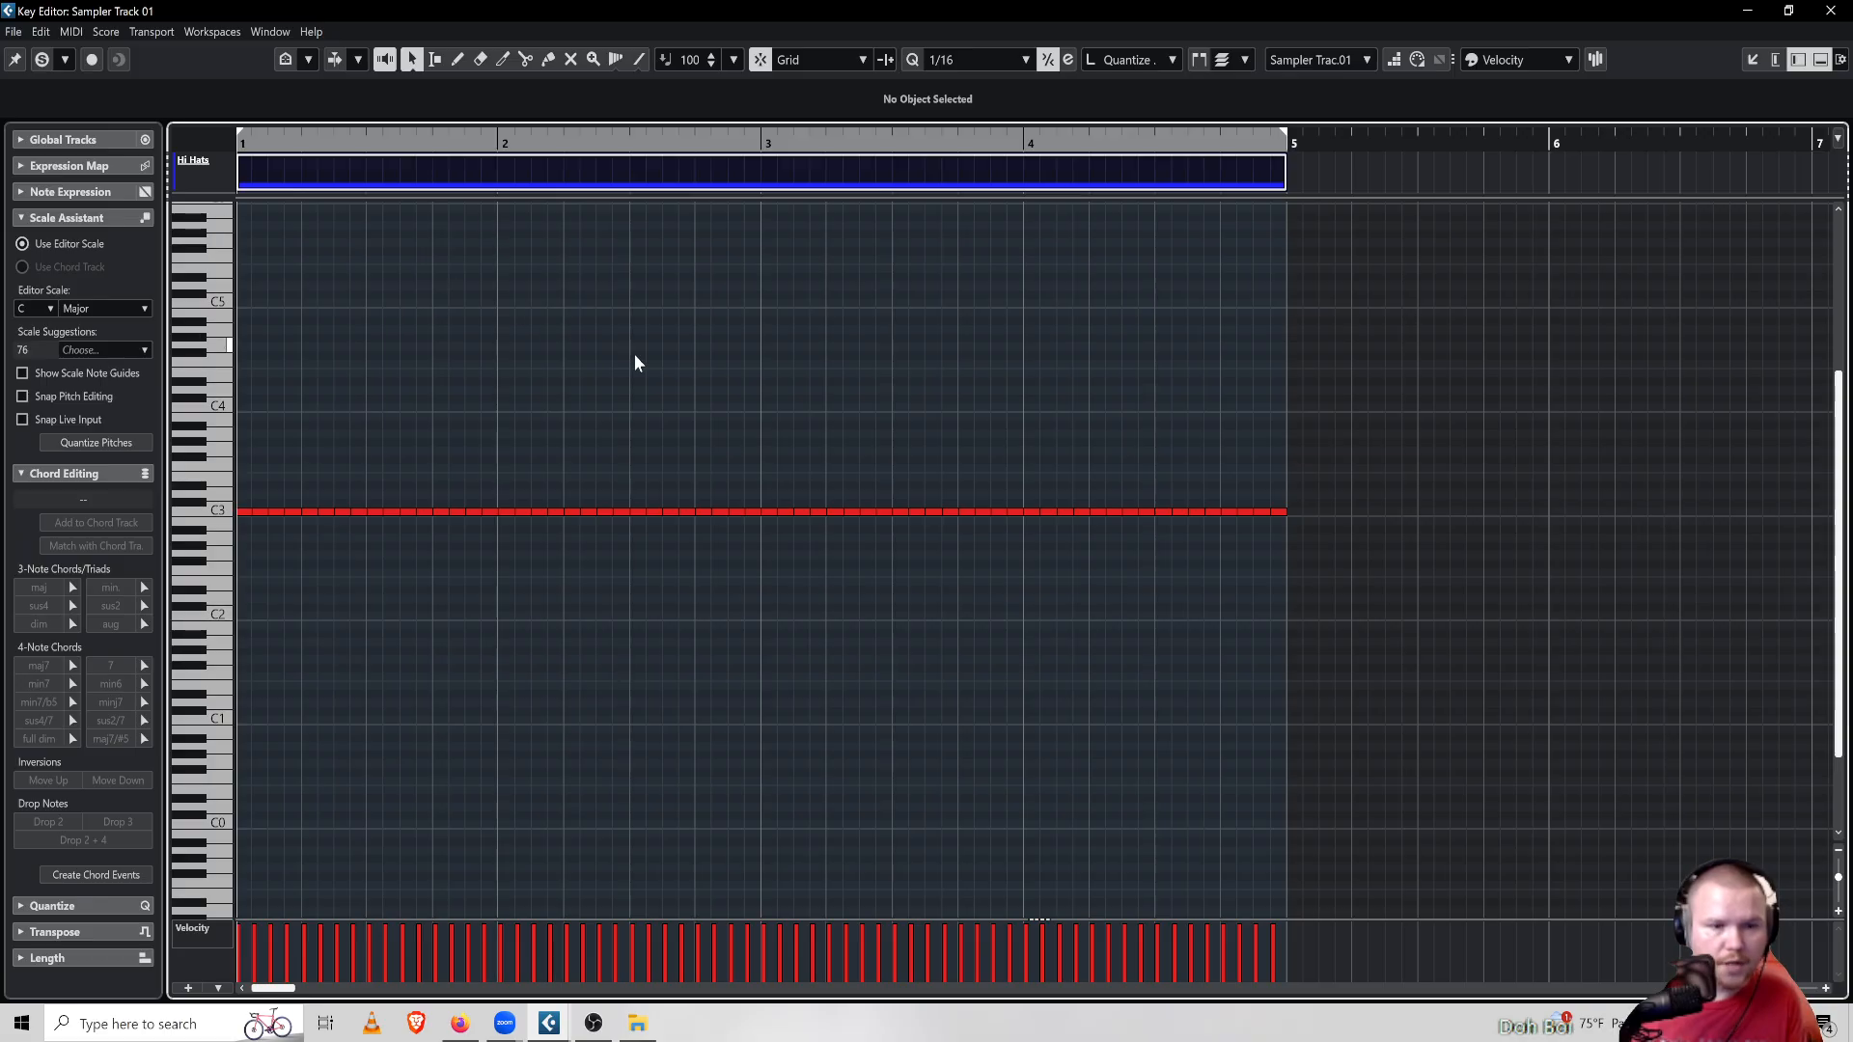
Select all hi-hat notes and inspect the Select Every Other Note preset's filter conditions in the Logical Editor
{"action": "left_click_drag", "start_coordinate": [1307, 351], "coordinate": [236, 687]}
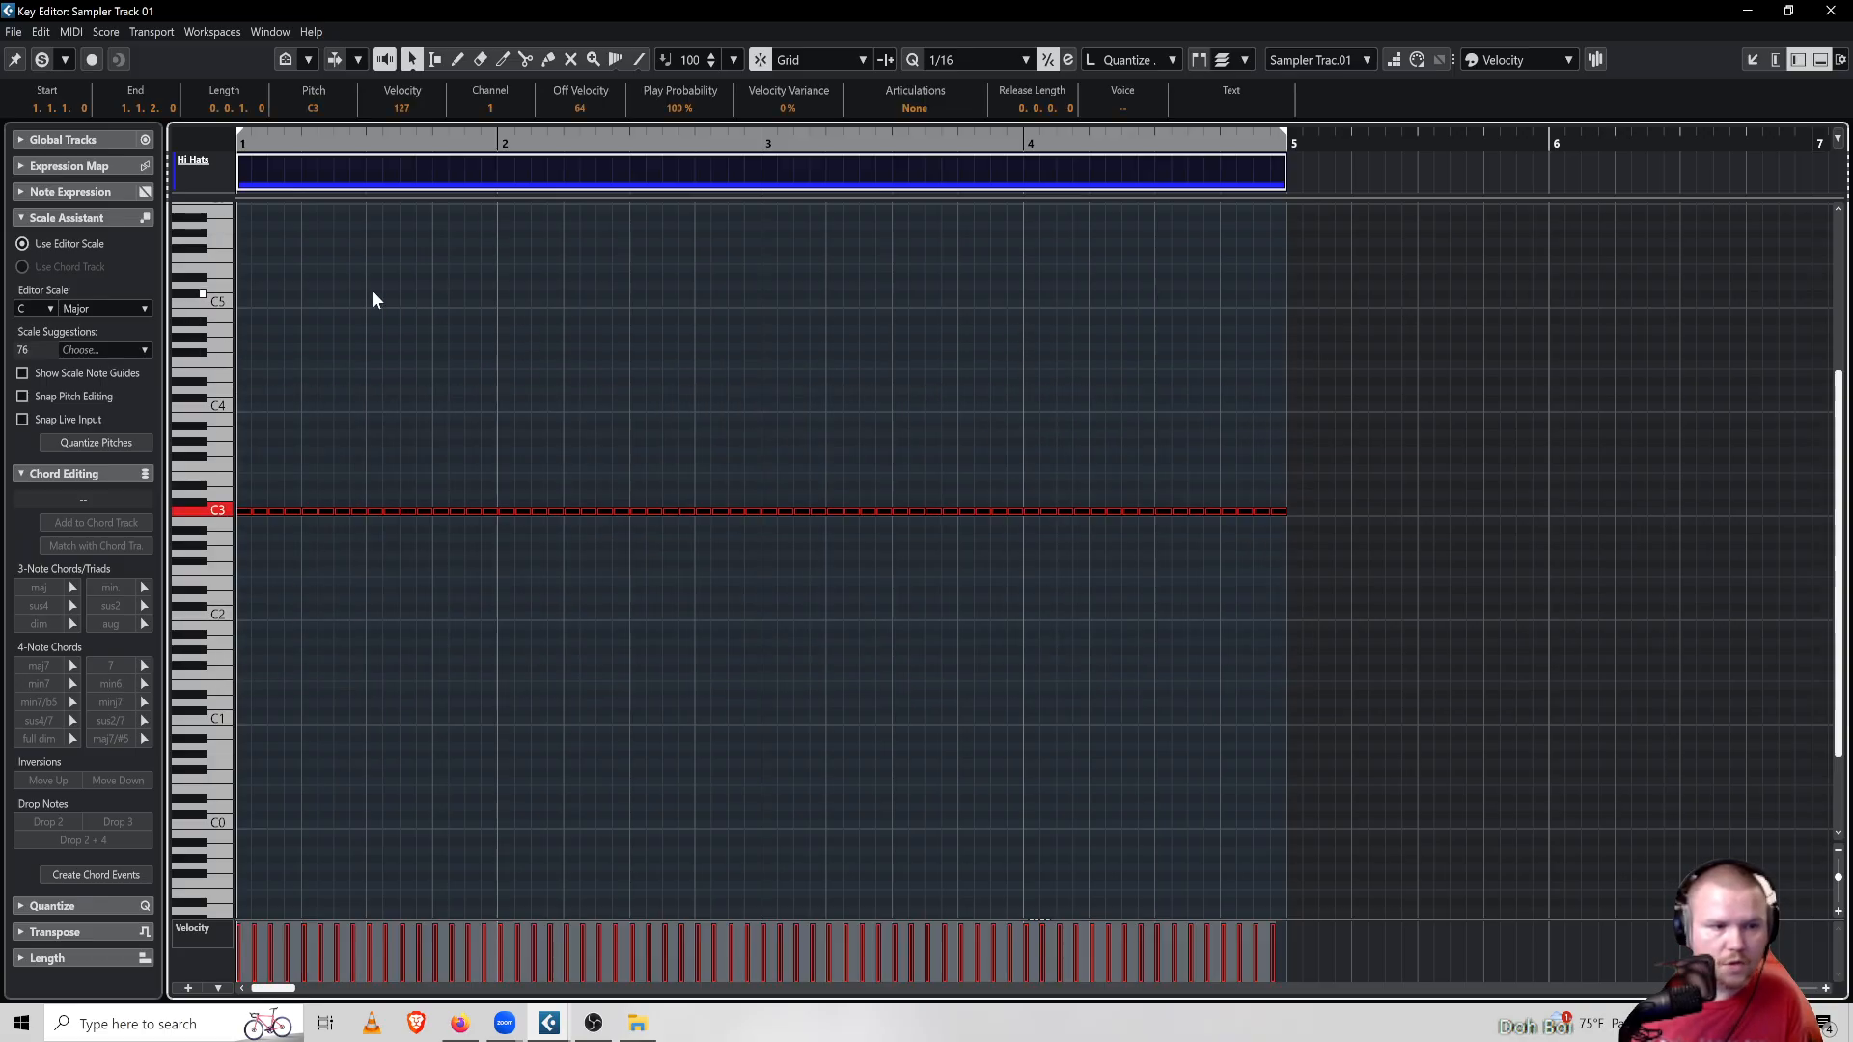
{"action": "left_click", "coordinate": [109, 37]}
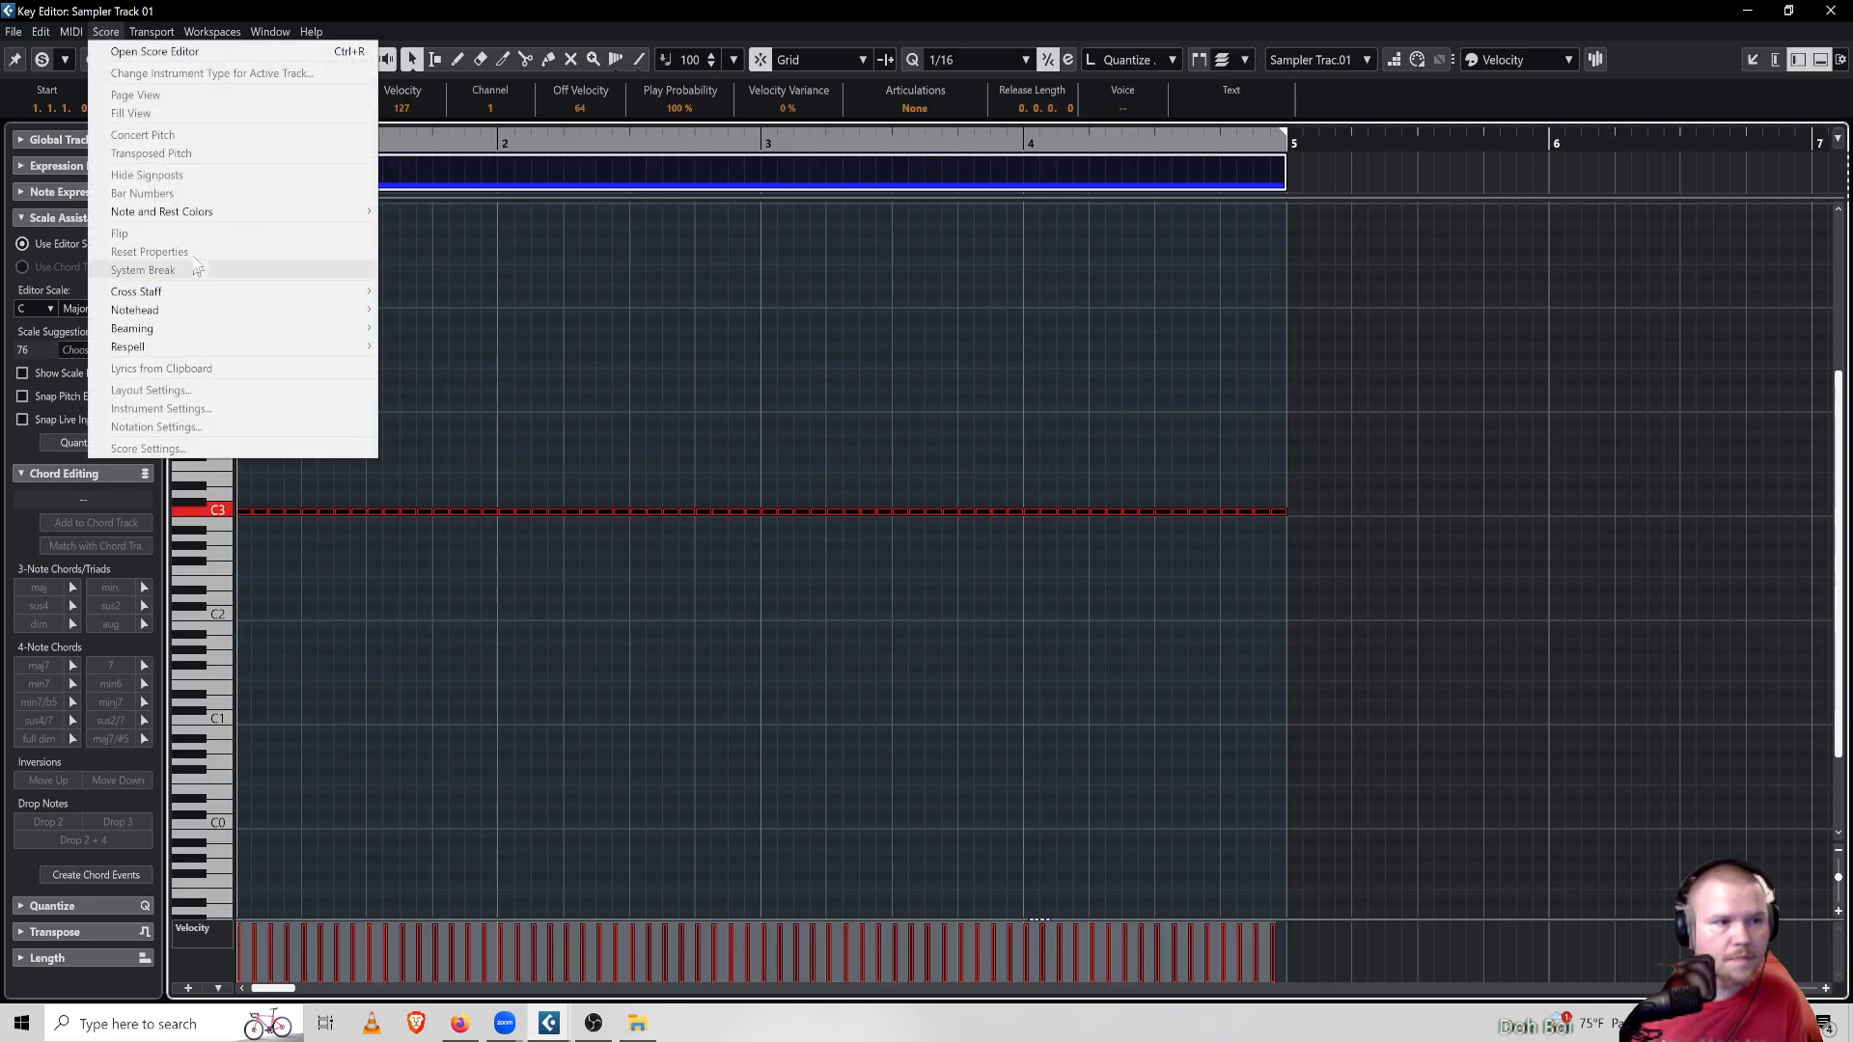
{"action": "mouse_move", "coordinate": [141, 34]}
{"action": "mouse_move", "coordinate": [72, 31]}
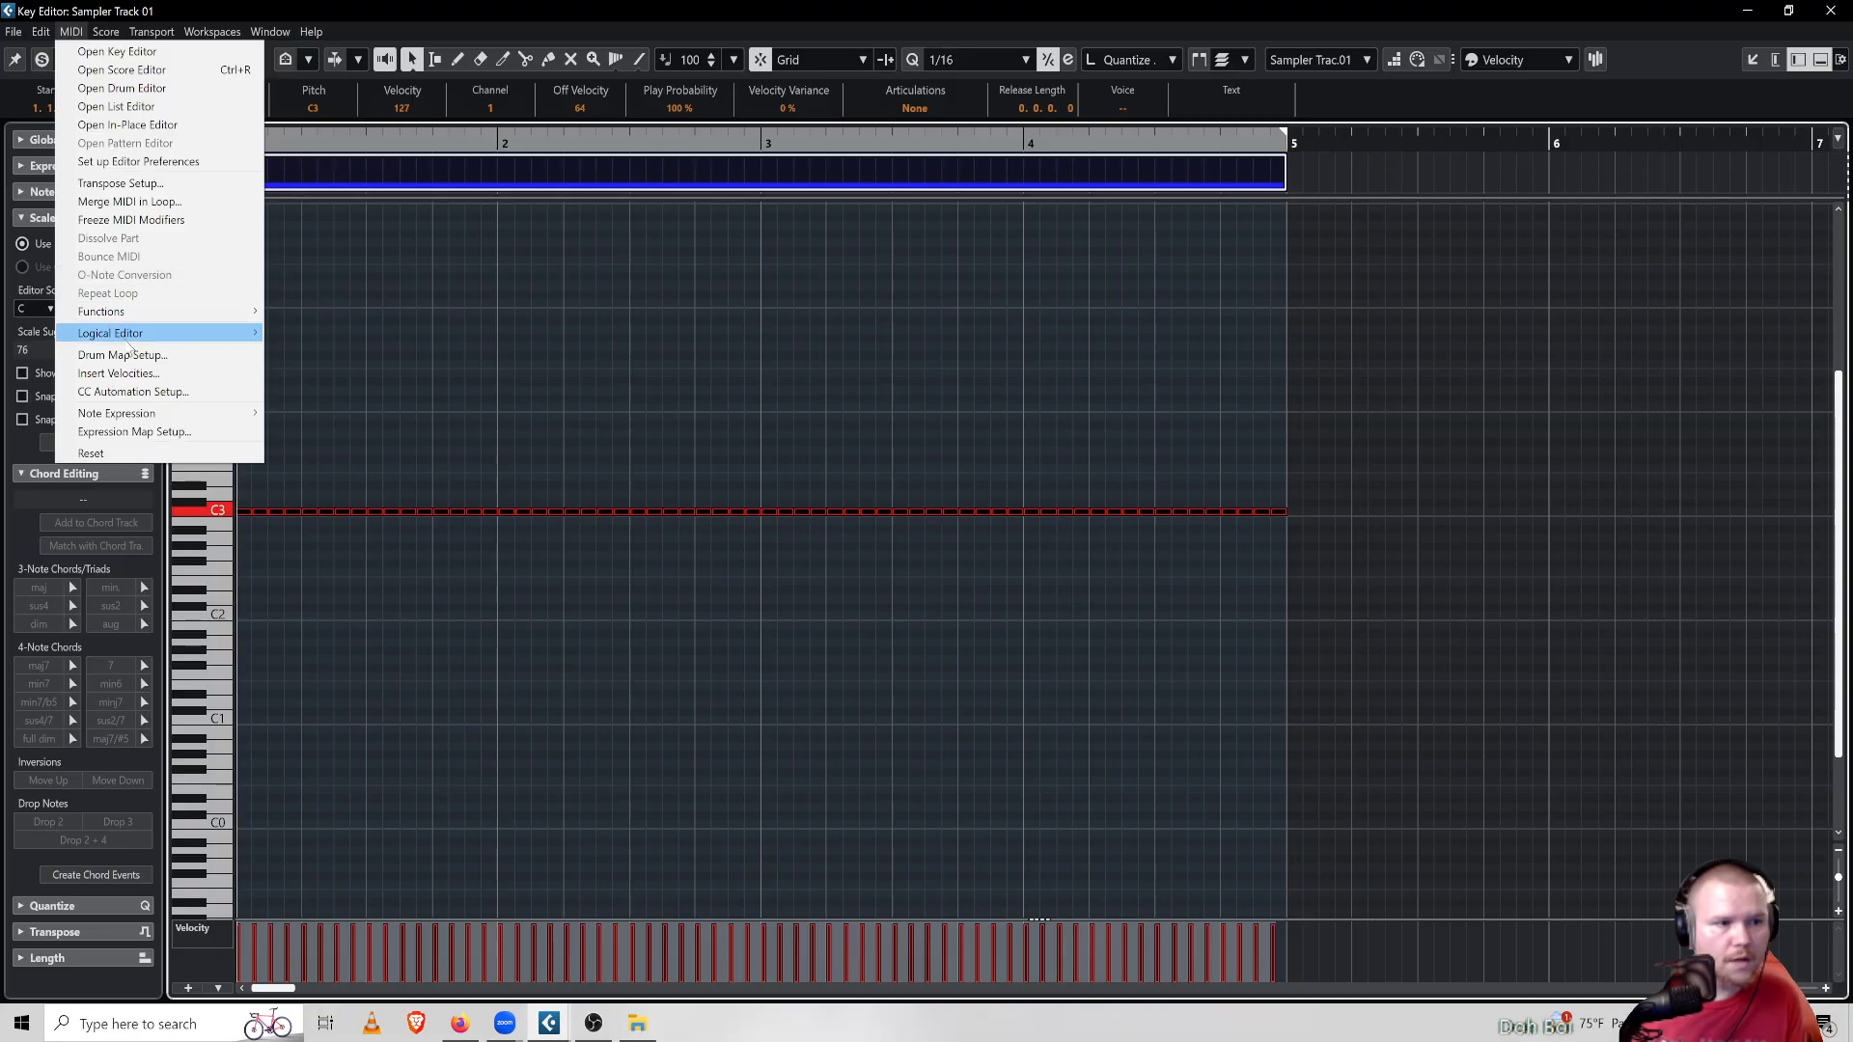
{"action": "mouse_move", "coordinate": [125, 333]}
{"action": "left_click", "coordinate": [339, 339]}
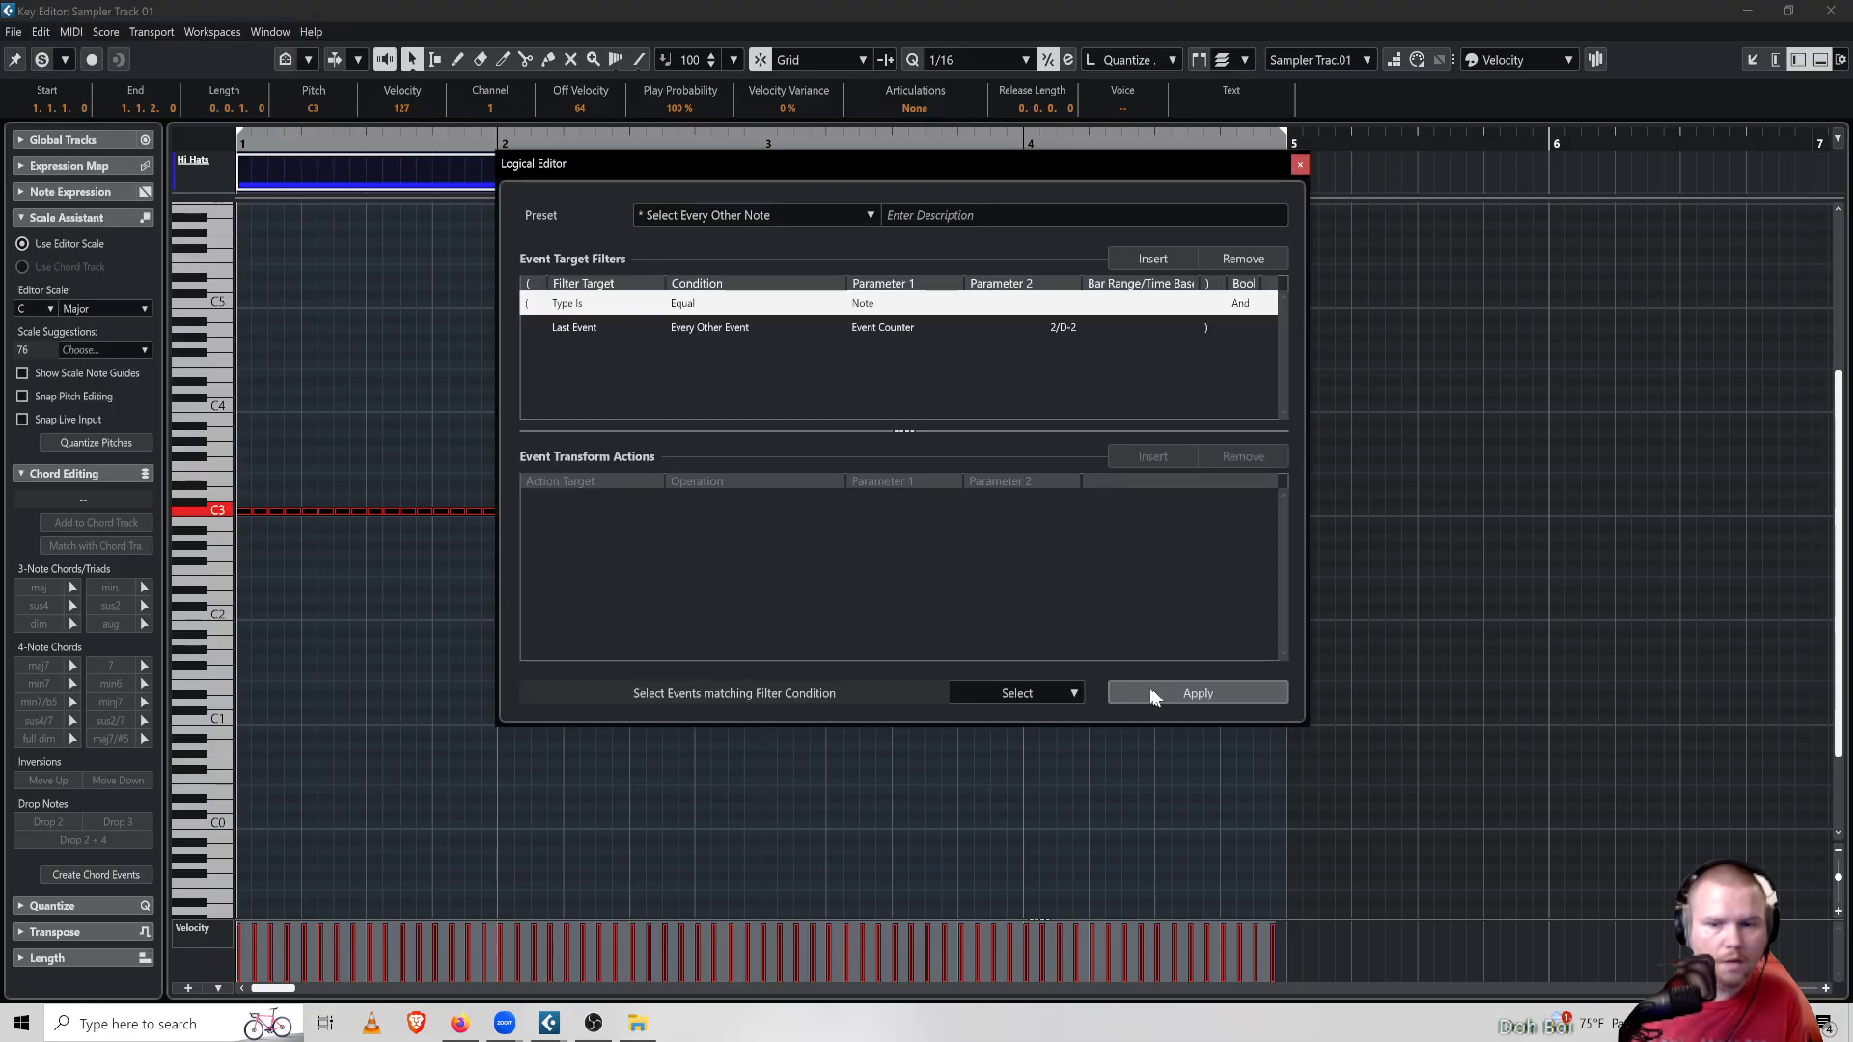
{"action": "left_click", "coordinate": [1300, 164]}
Apply the Select Every Other Note logical preset to the hi-hat notes
{"action": "left_click", "coordinate": [108, 32]}
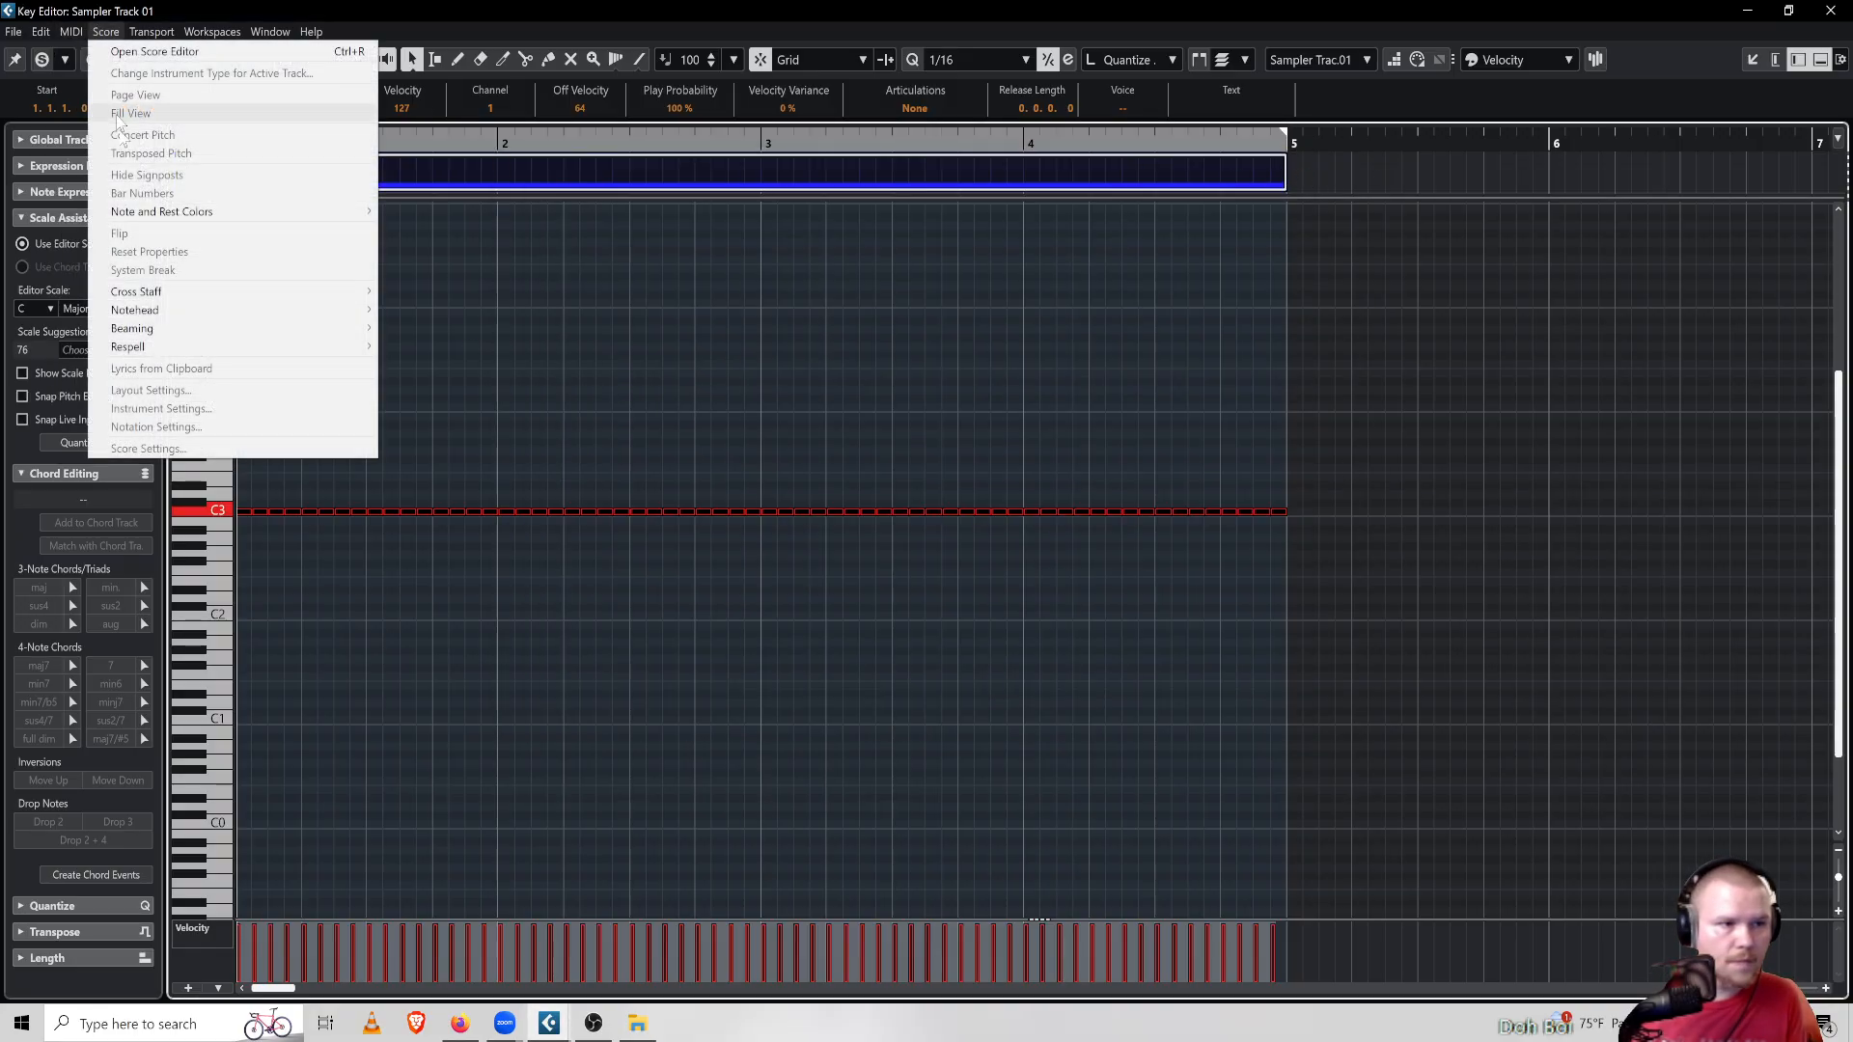
{"action": "mouse_move", "coordinate": [174, 36]}
{"action": "mouse_move", "coordinate": [71, 32]}
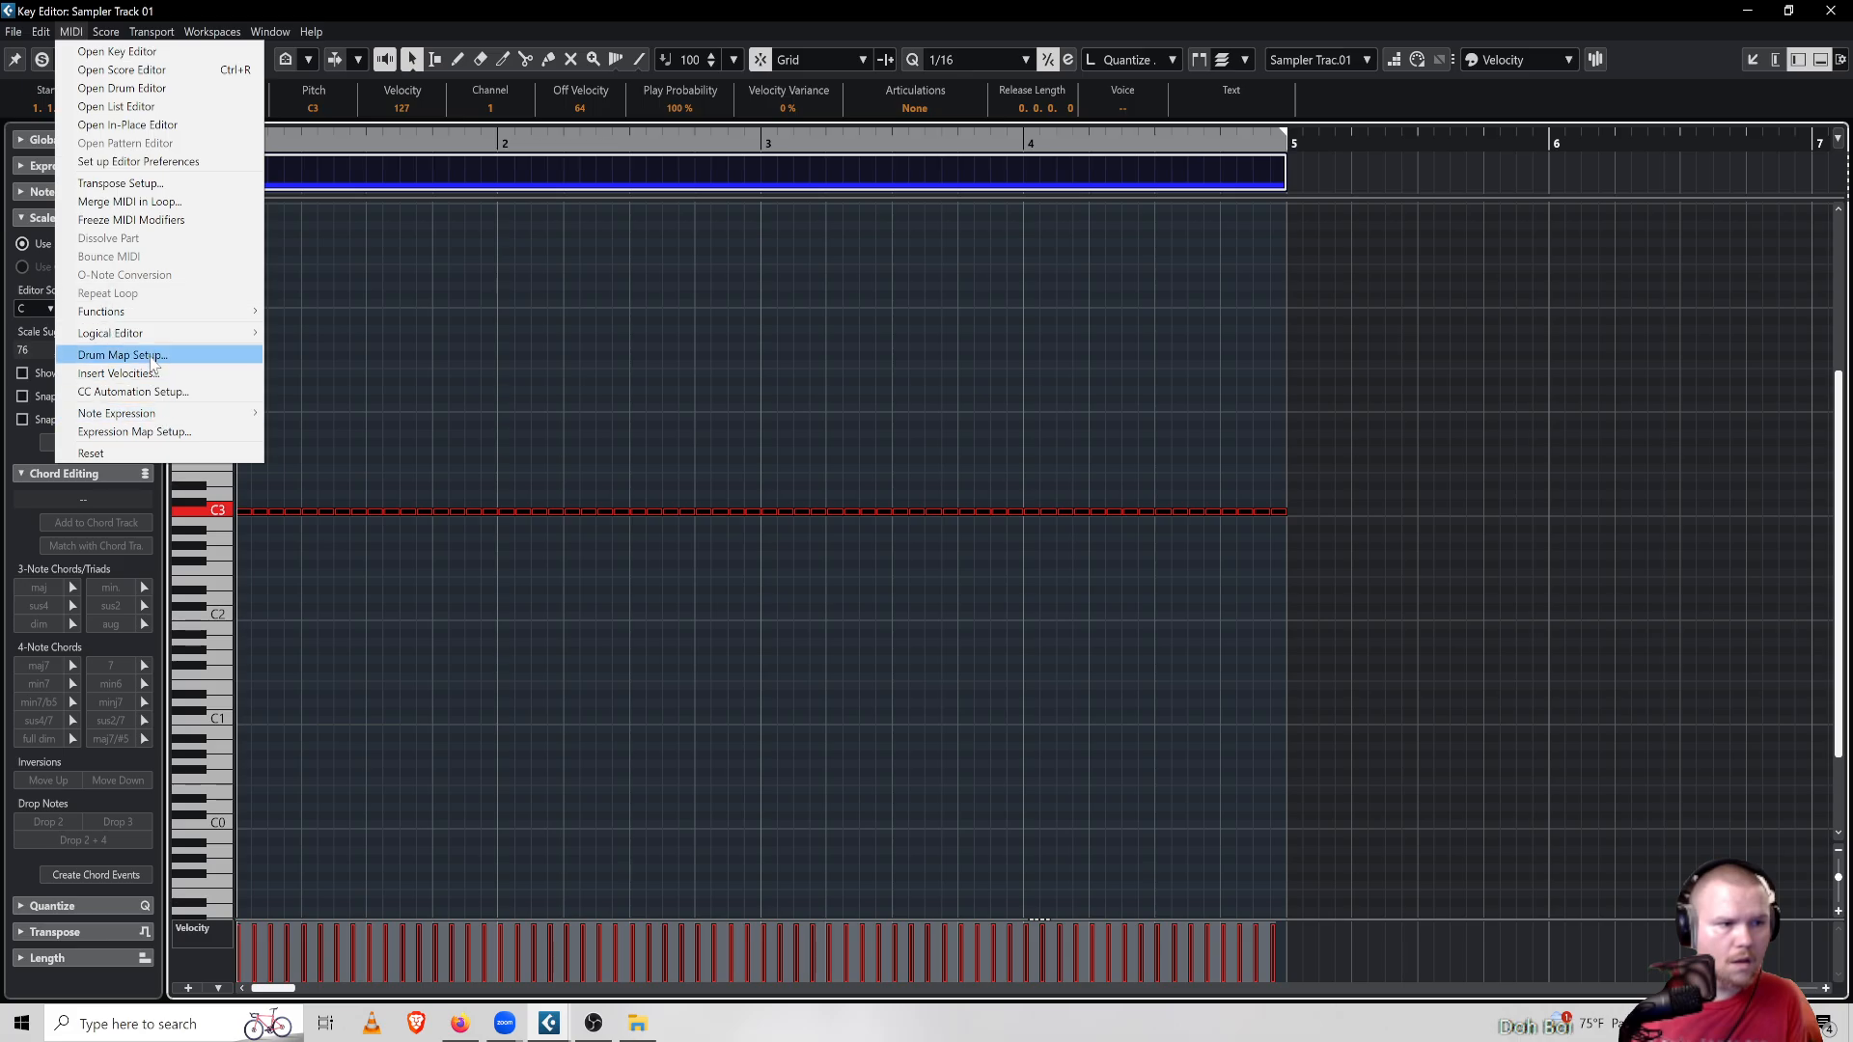
{"action": "mouse_move", "coordinate": [175, 338]}
{"action": "left_click", "coordinate": [352, 357]}
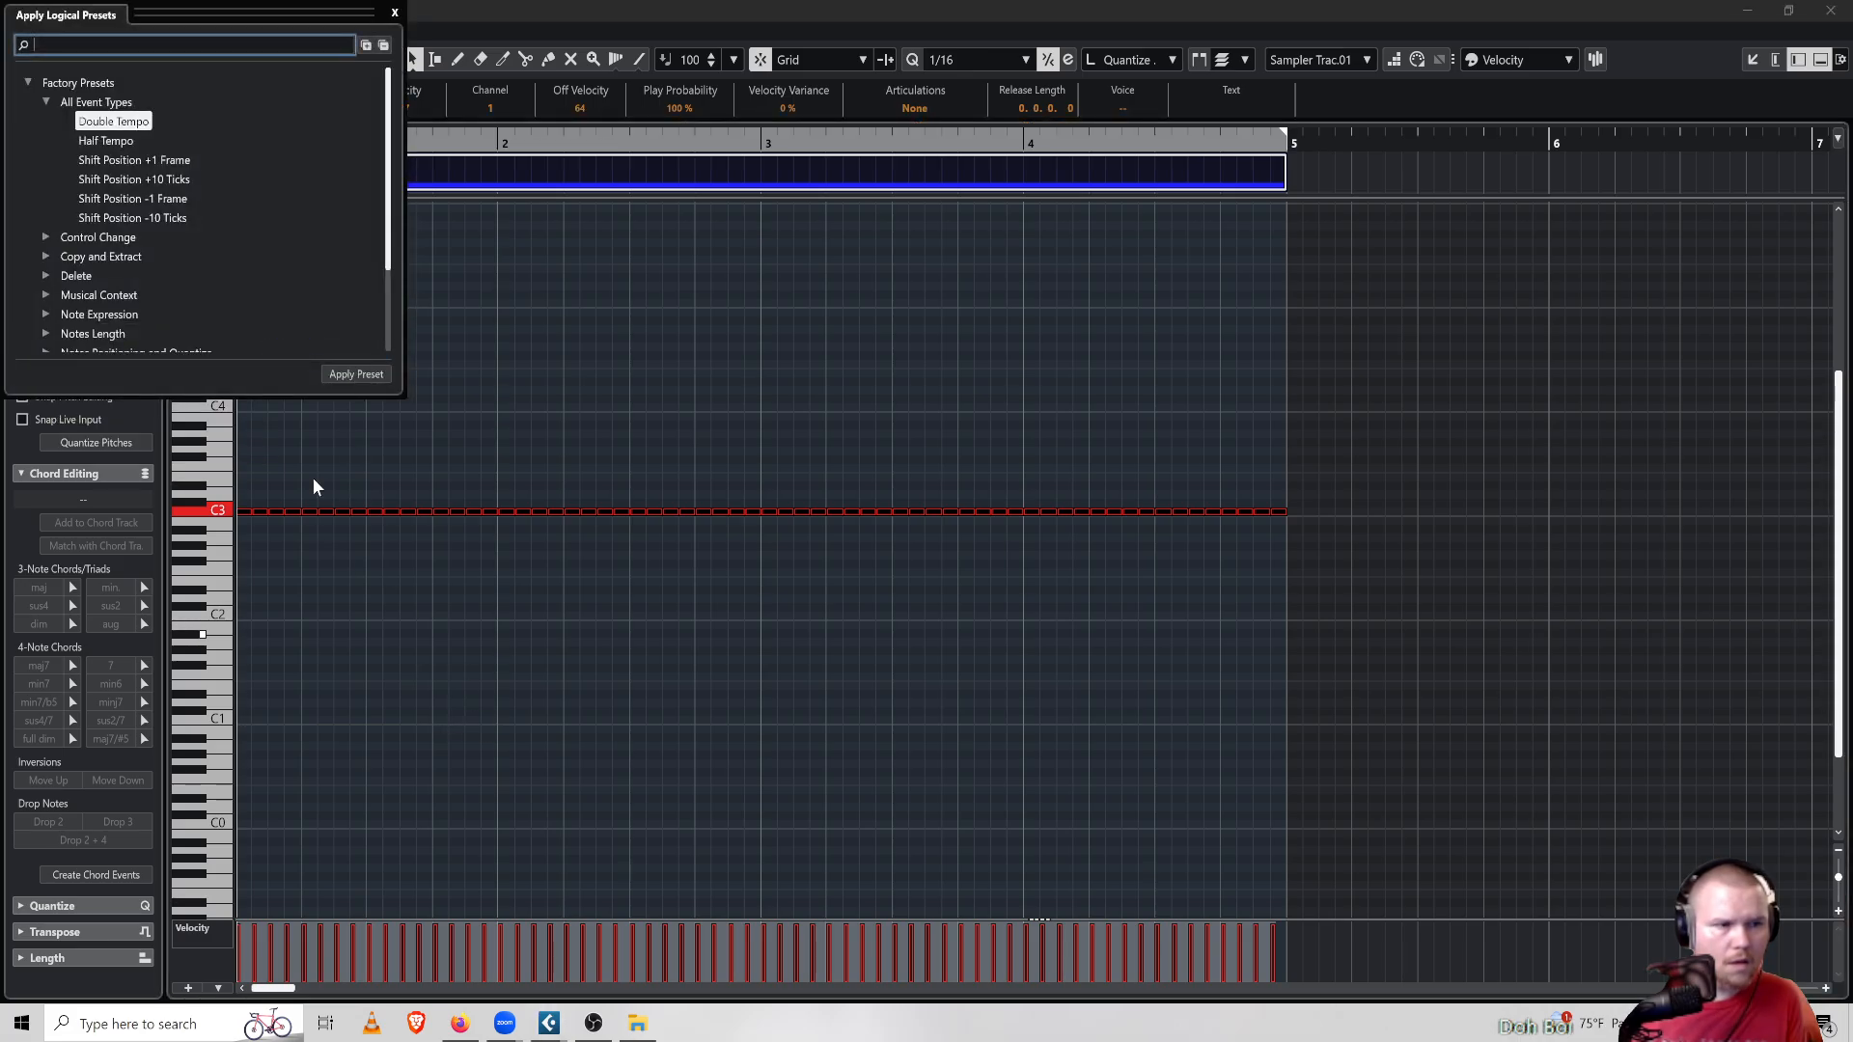
{"action": "scroll", "coordinate": [179, 345], "scroll_direction": "down", "scroll_amount": 3}
{"action": "left_click", "coordinate": [73, 319]}
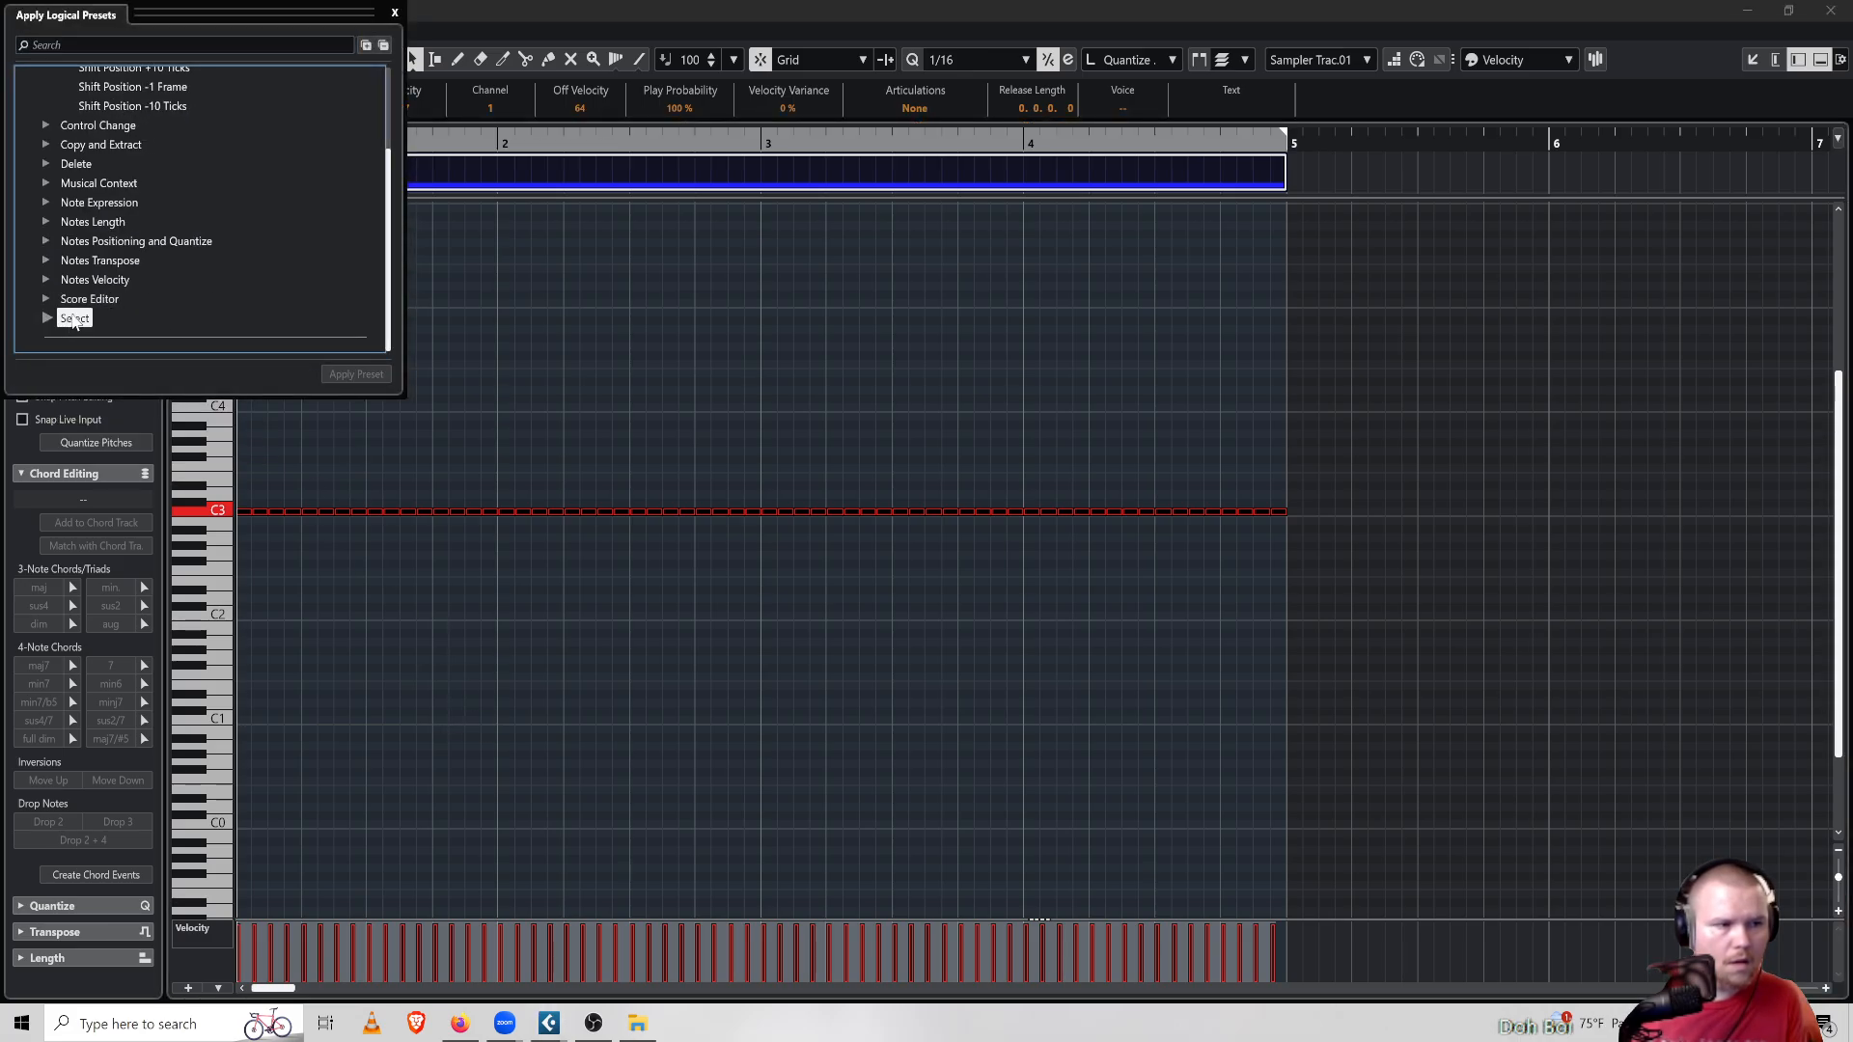
{"action": "left_click", "coordinate": [46, 319]}
{"action": "scroll", "coordinate": [53, 313], "scroll_direction": "down", "scroll_amount": 4}
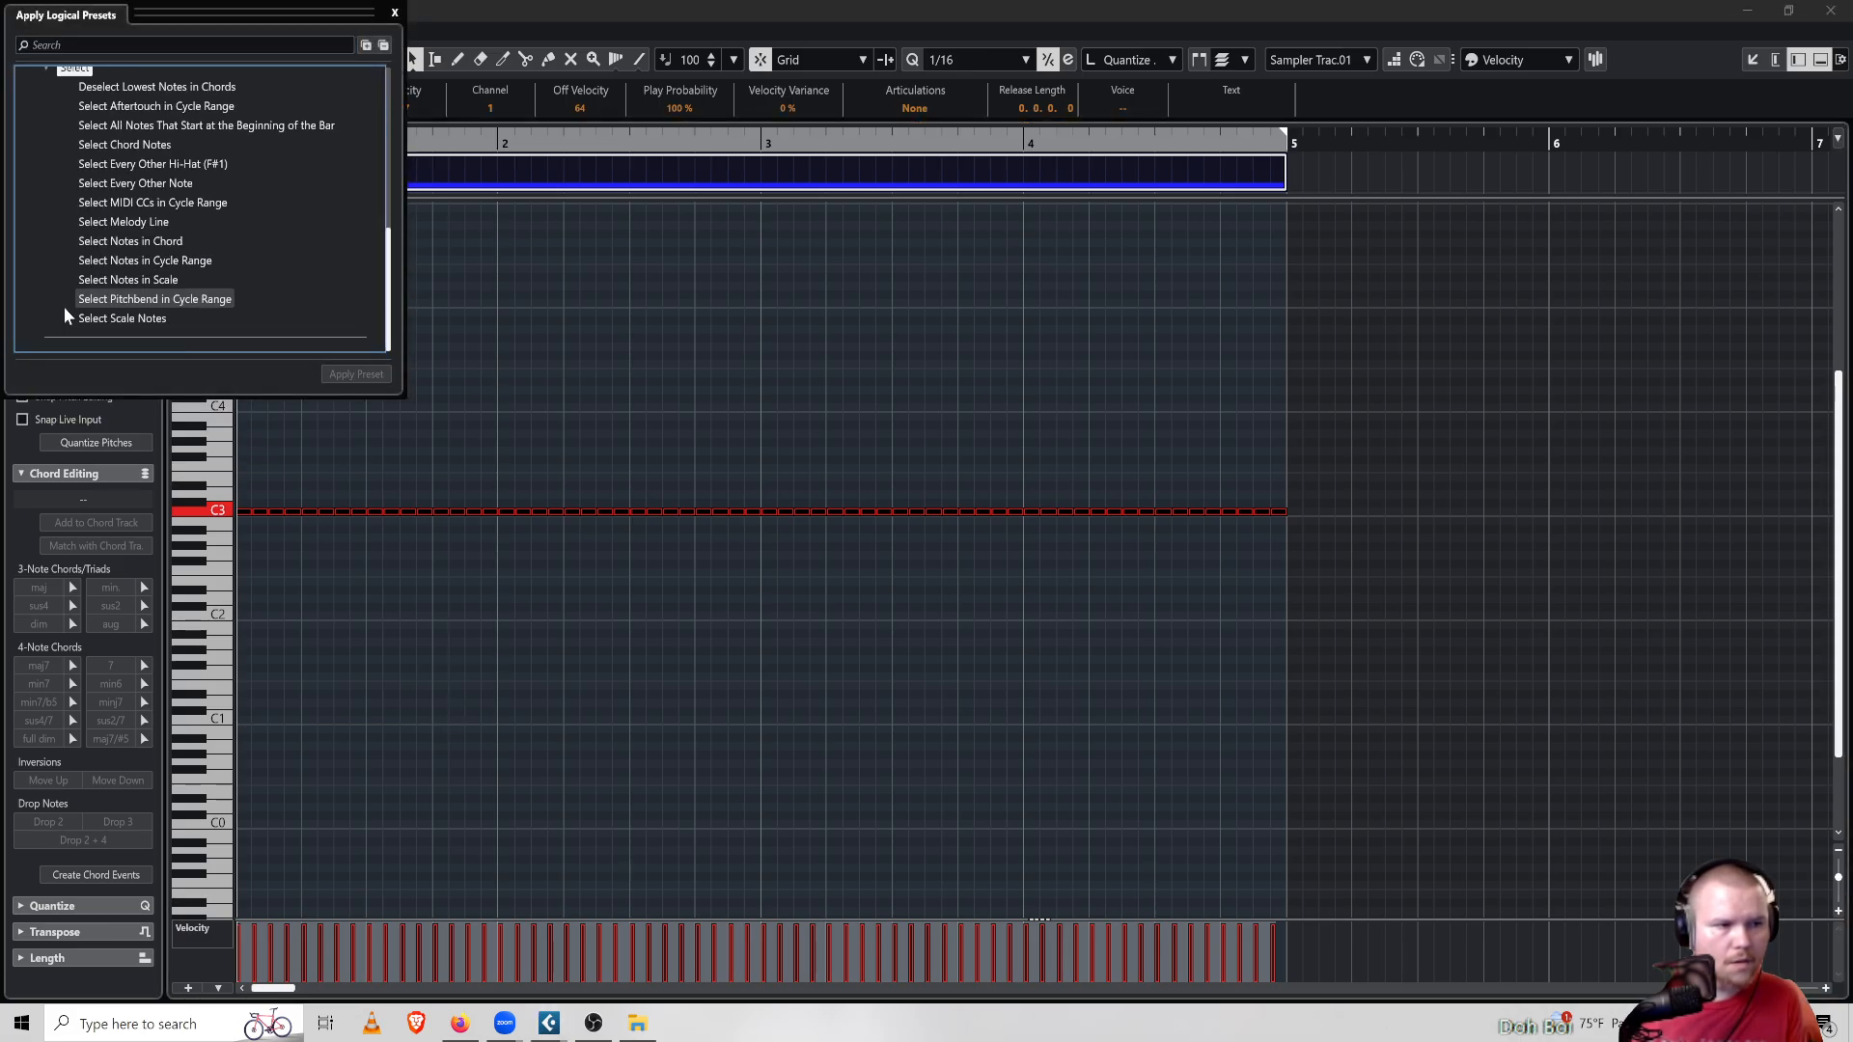
{"action": "left_click", "coordinate": [162, 186]}
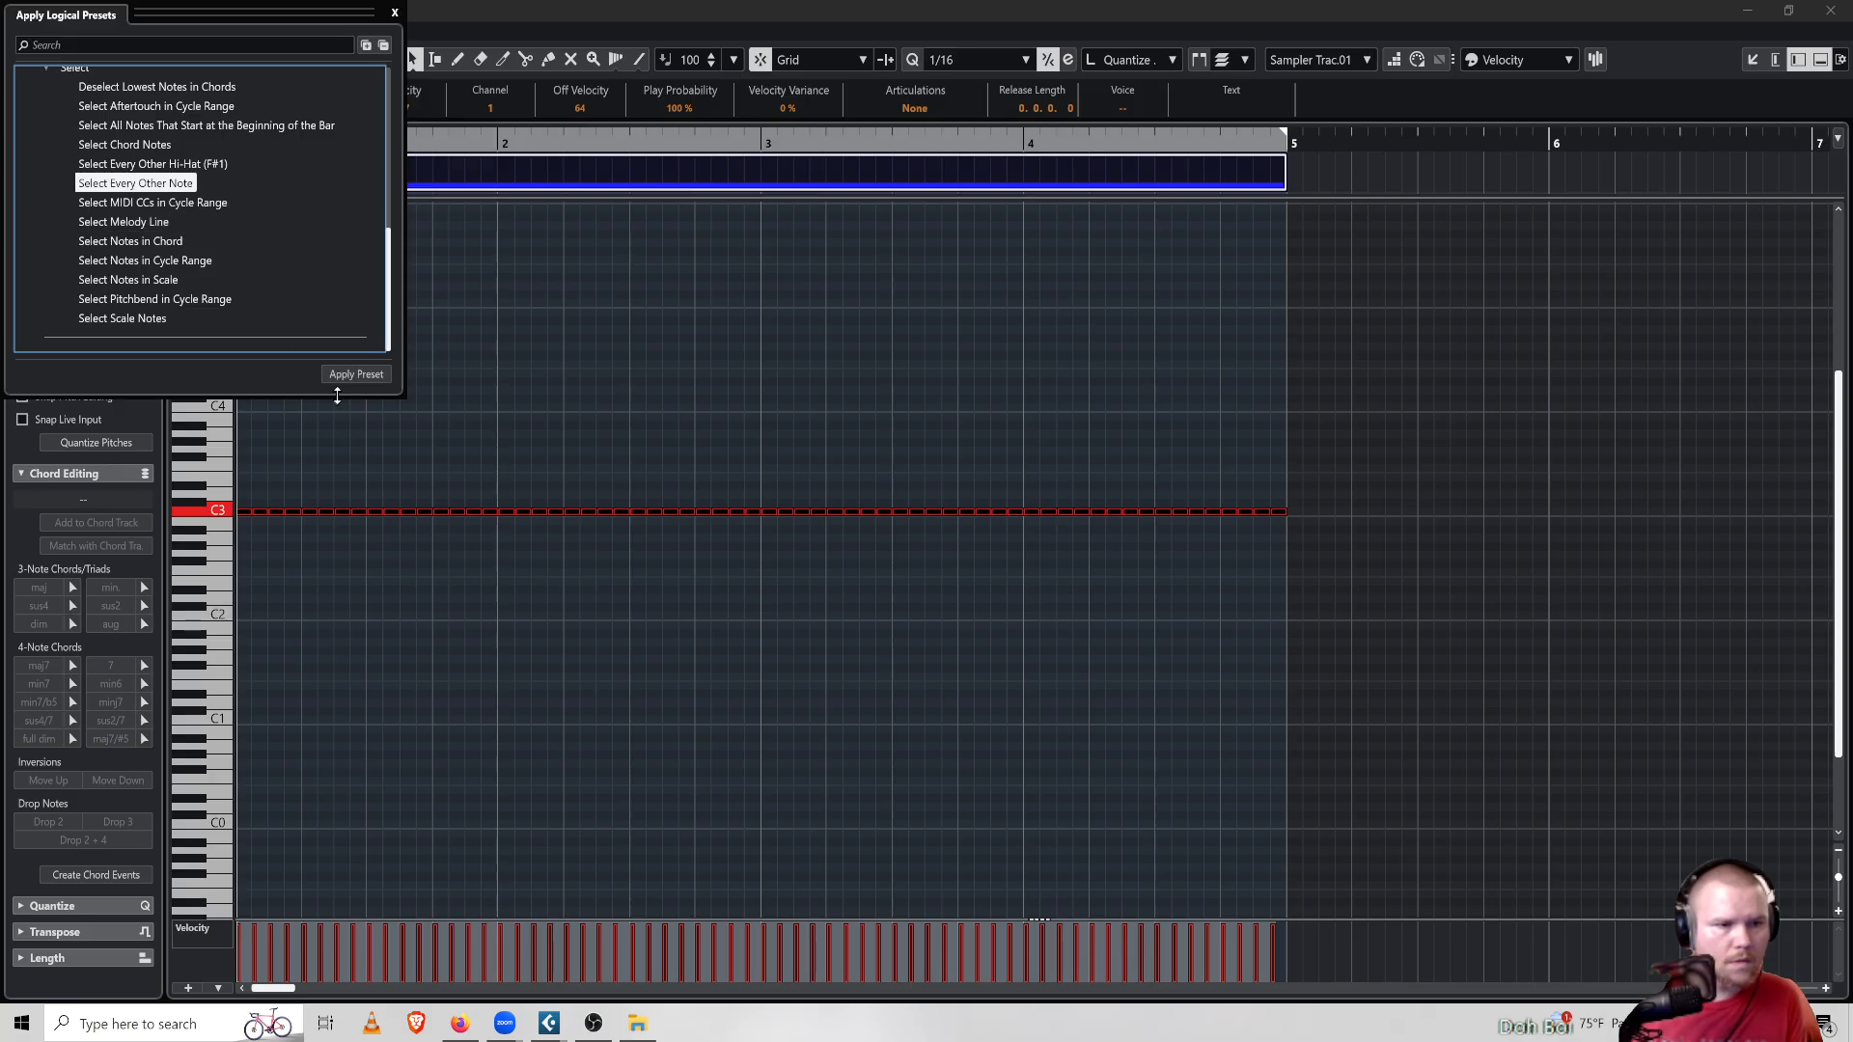
{"action": "left_click", "coordinate": [353, 375]}
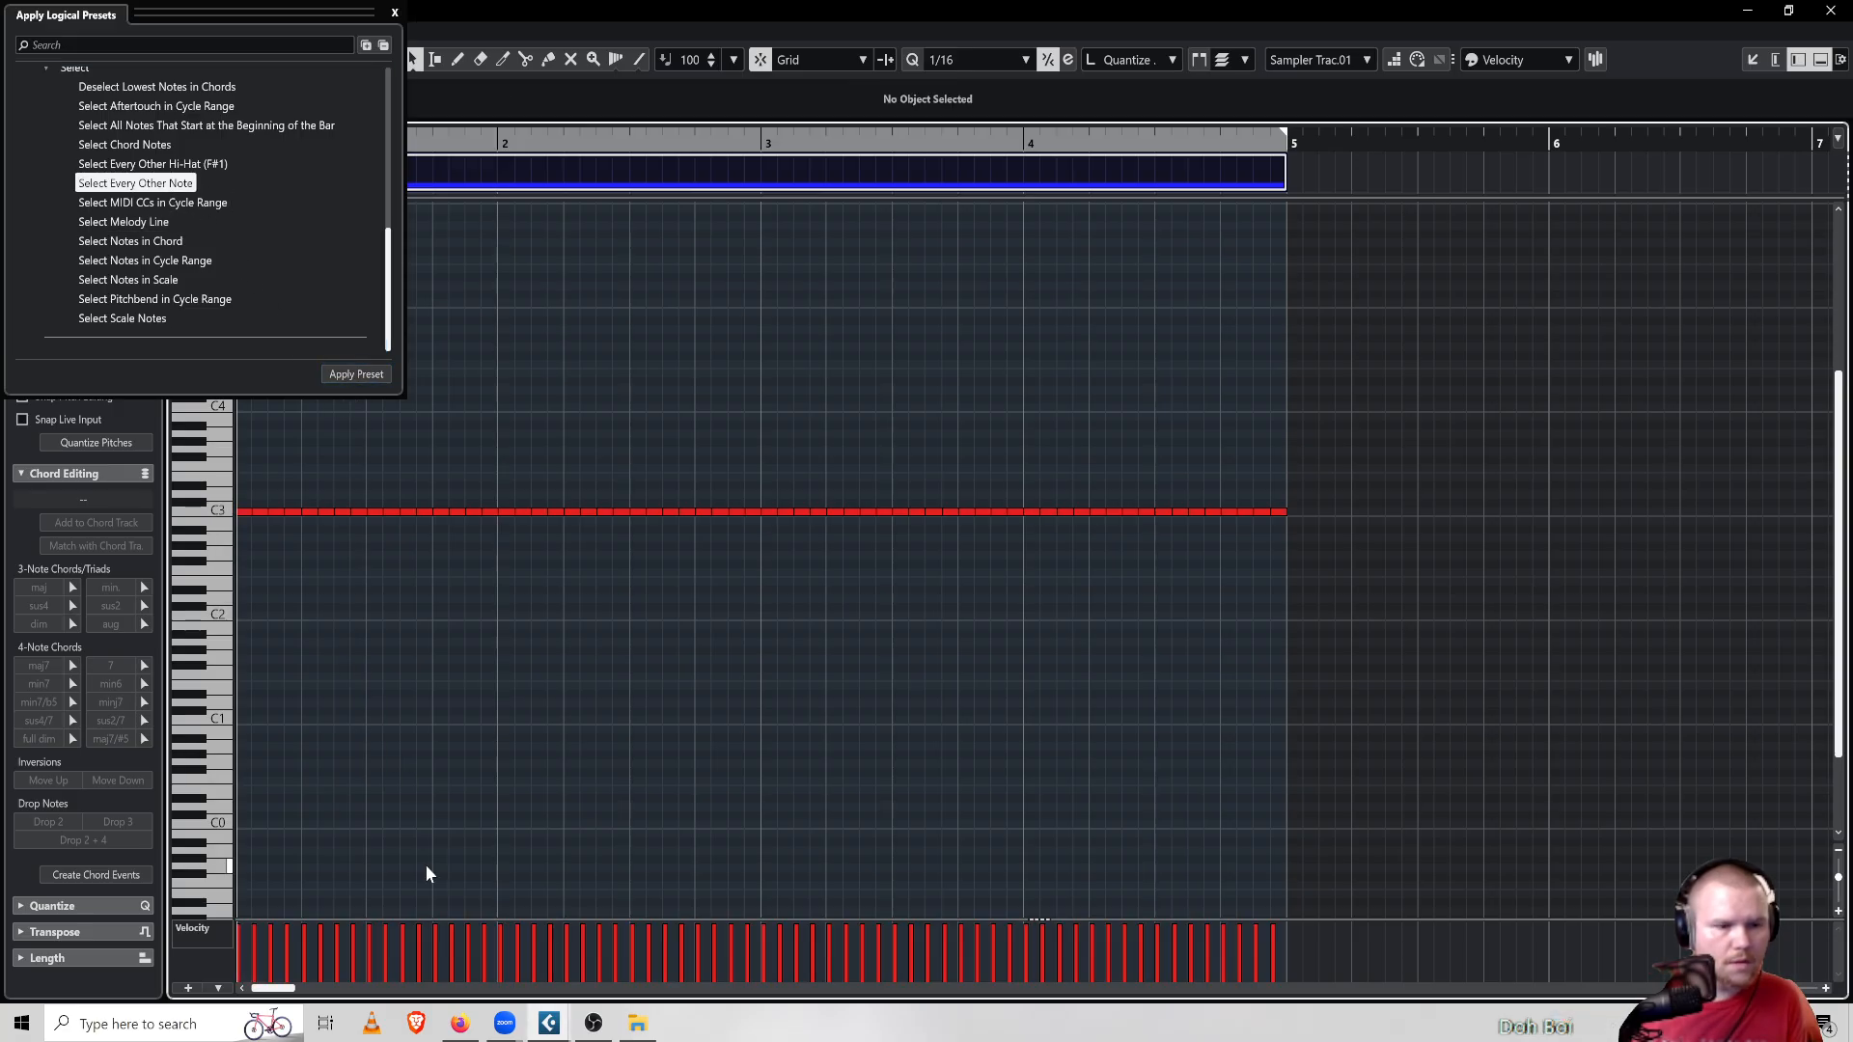
Apply the Select Melody Line logical preset
{"action": "left_click", "coordinate": [124, 222]}
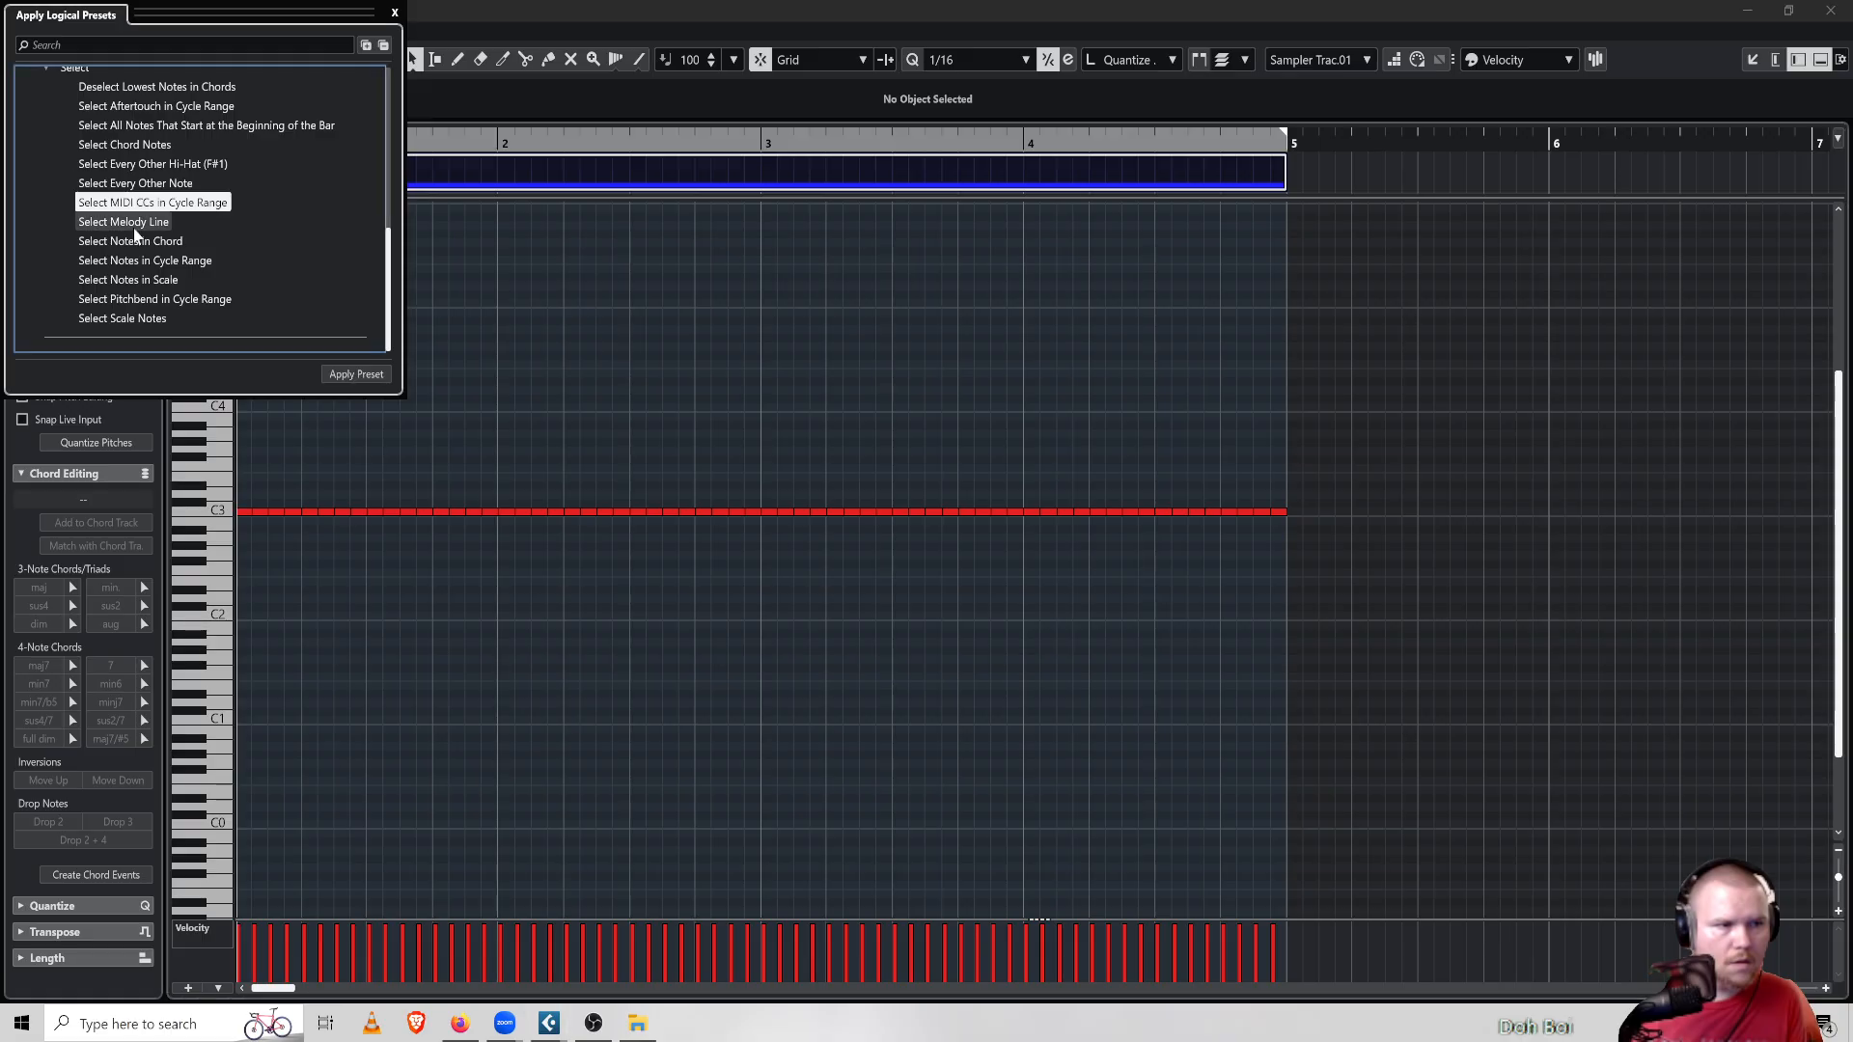
{"action": "left_click", "coordinate": [369, 378]}
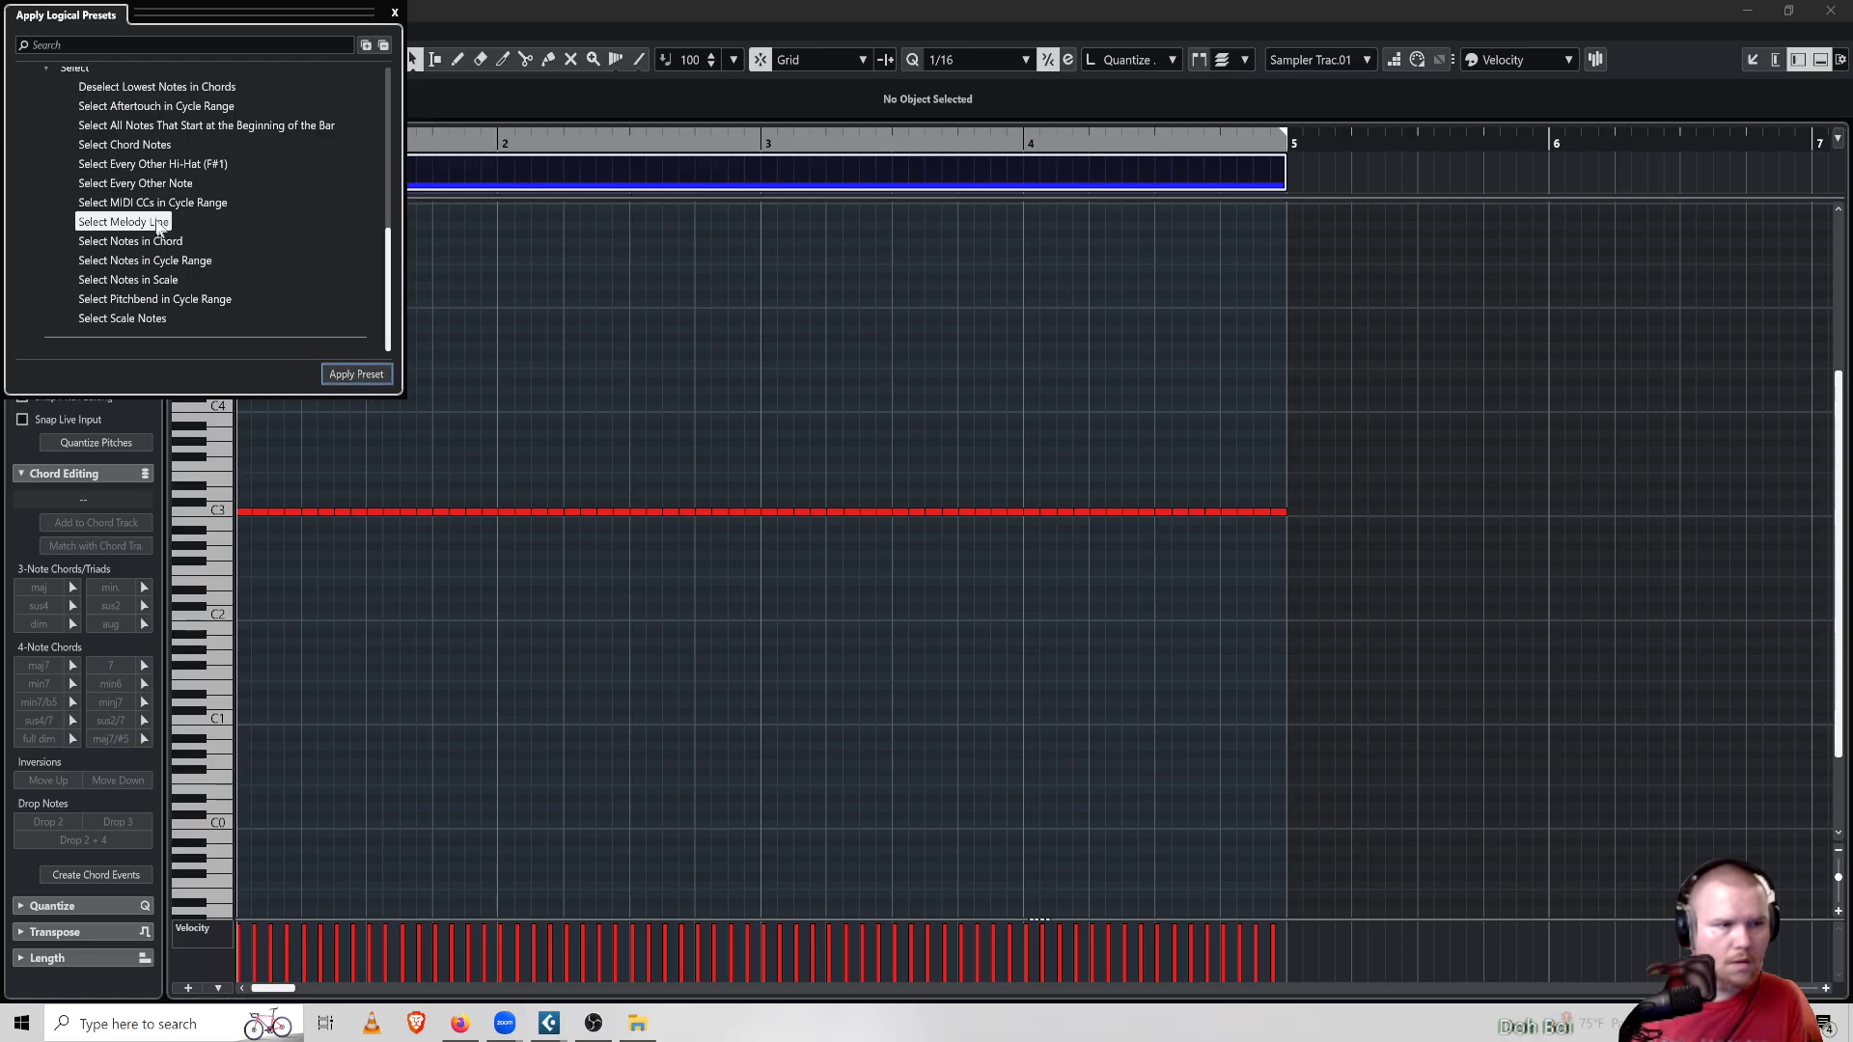
Reapply the Select Every Other Note preset to the hi-hat notes and close the logical presets window
{"action": "left_click", "coordinate": [135, 183]}
{"action": "left_click", "coordinate": [357, 372]}
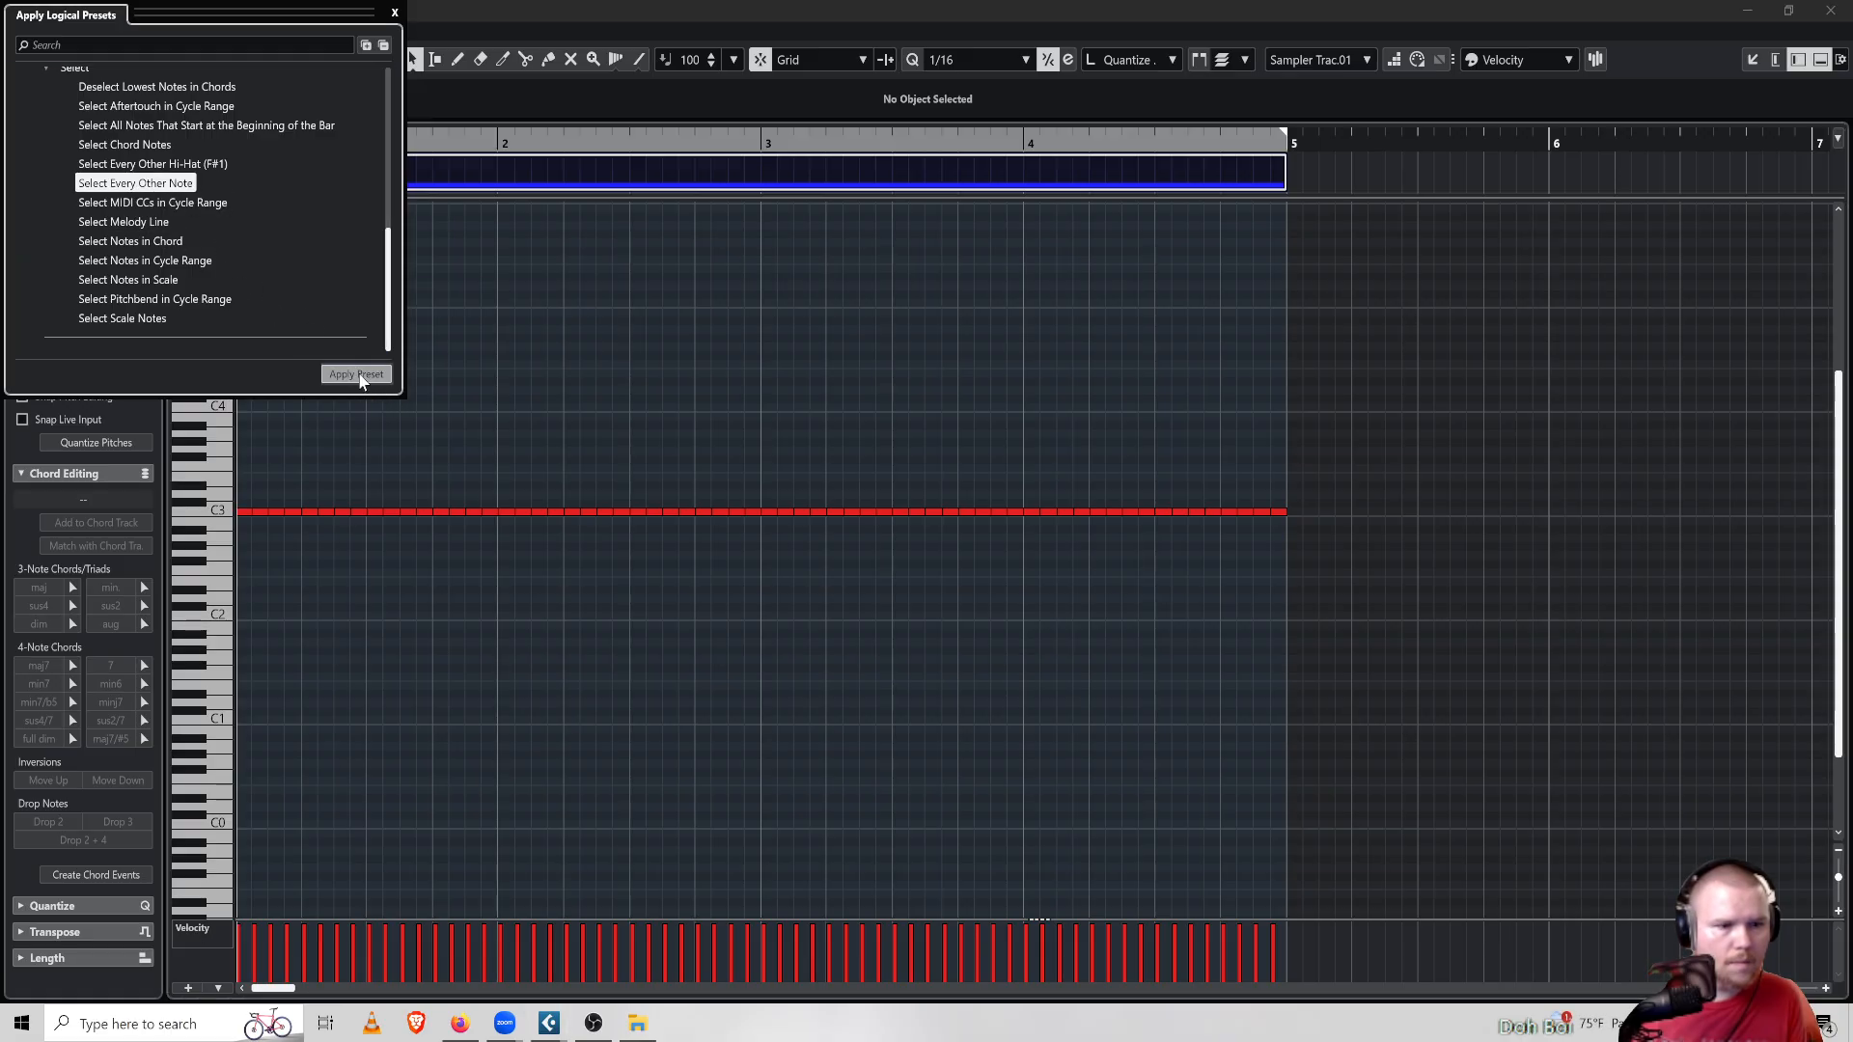
{"action": "left_click", "coordinate": [492, 639]}
{"action": "left_click", "coordinate": [370, 372]}
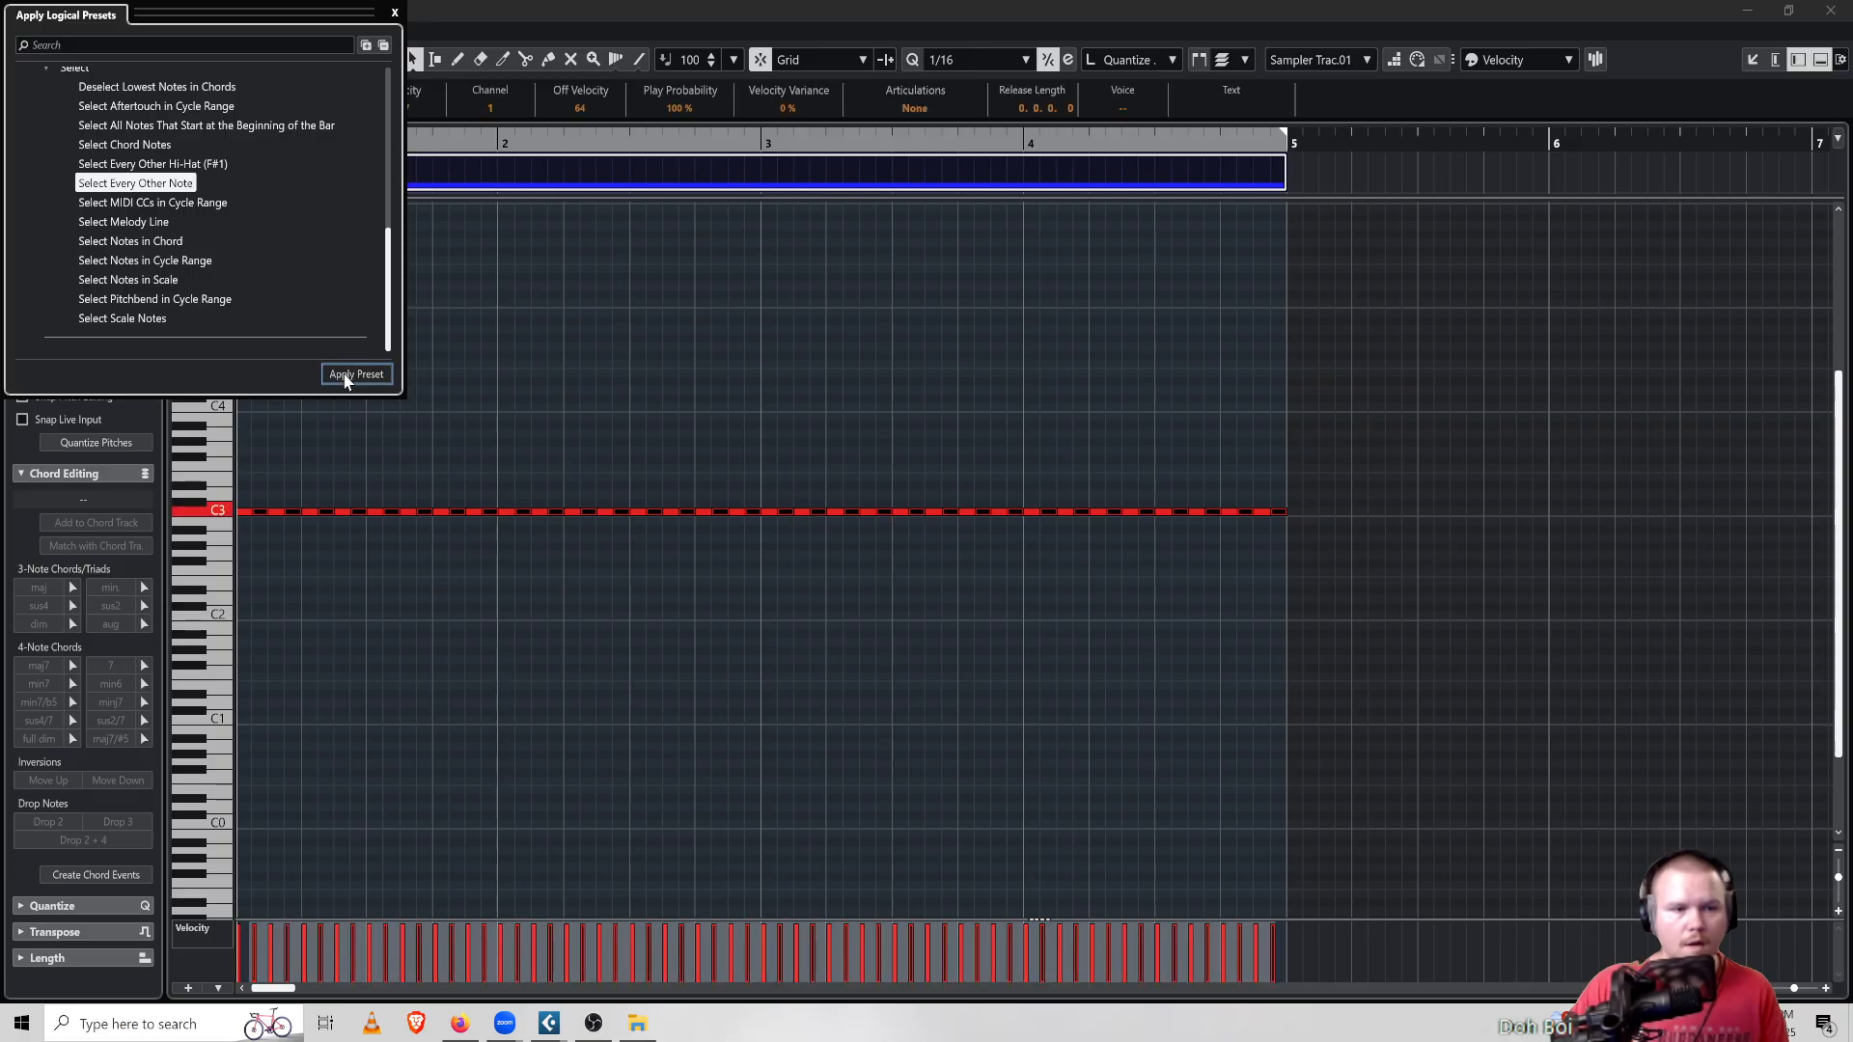
{"action": "left_click", "coordinate": [396, 12]}
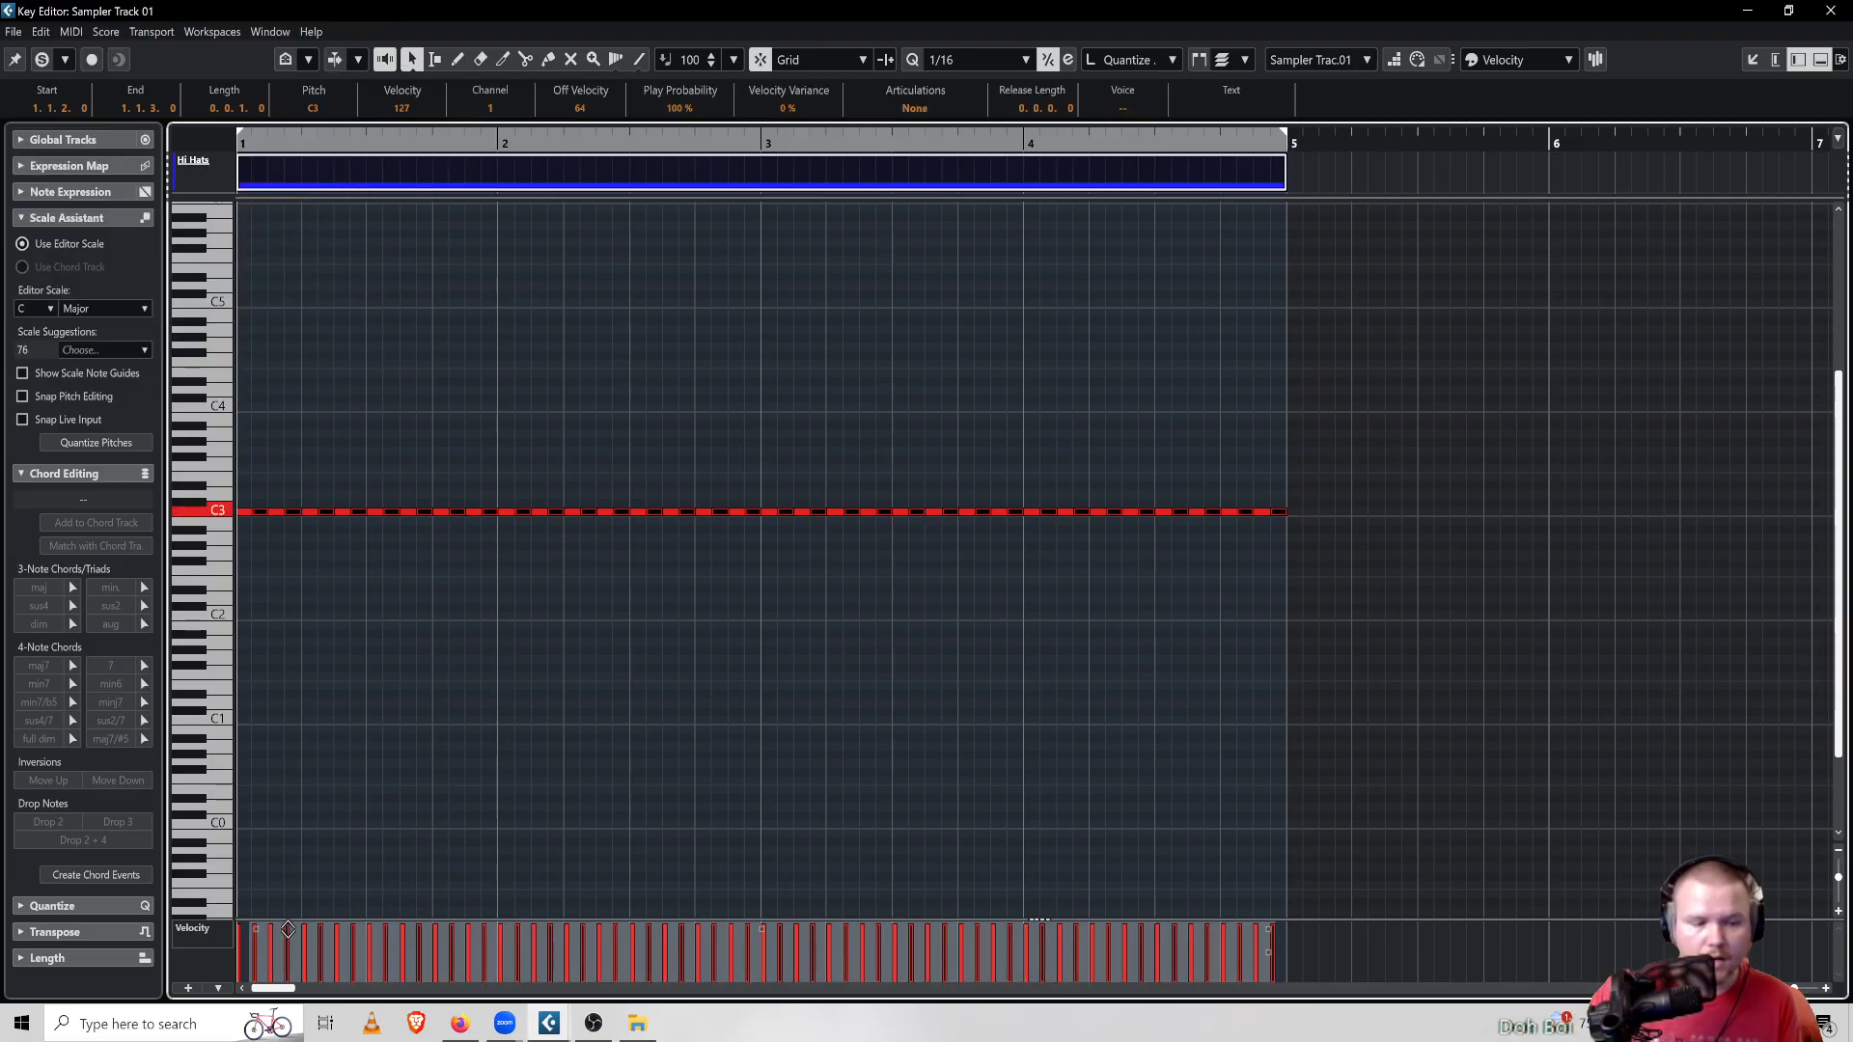
Lower the velocity of the selected alternate hi-hat notes to about 70, deselect them, and play back the pattern
{"action": "left_click_drag", "start_coordinate": [287, 929], "coordinate": [277, 984]}
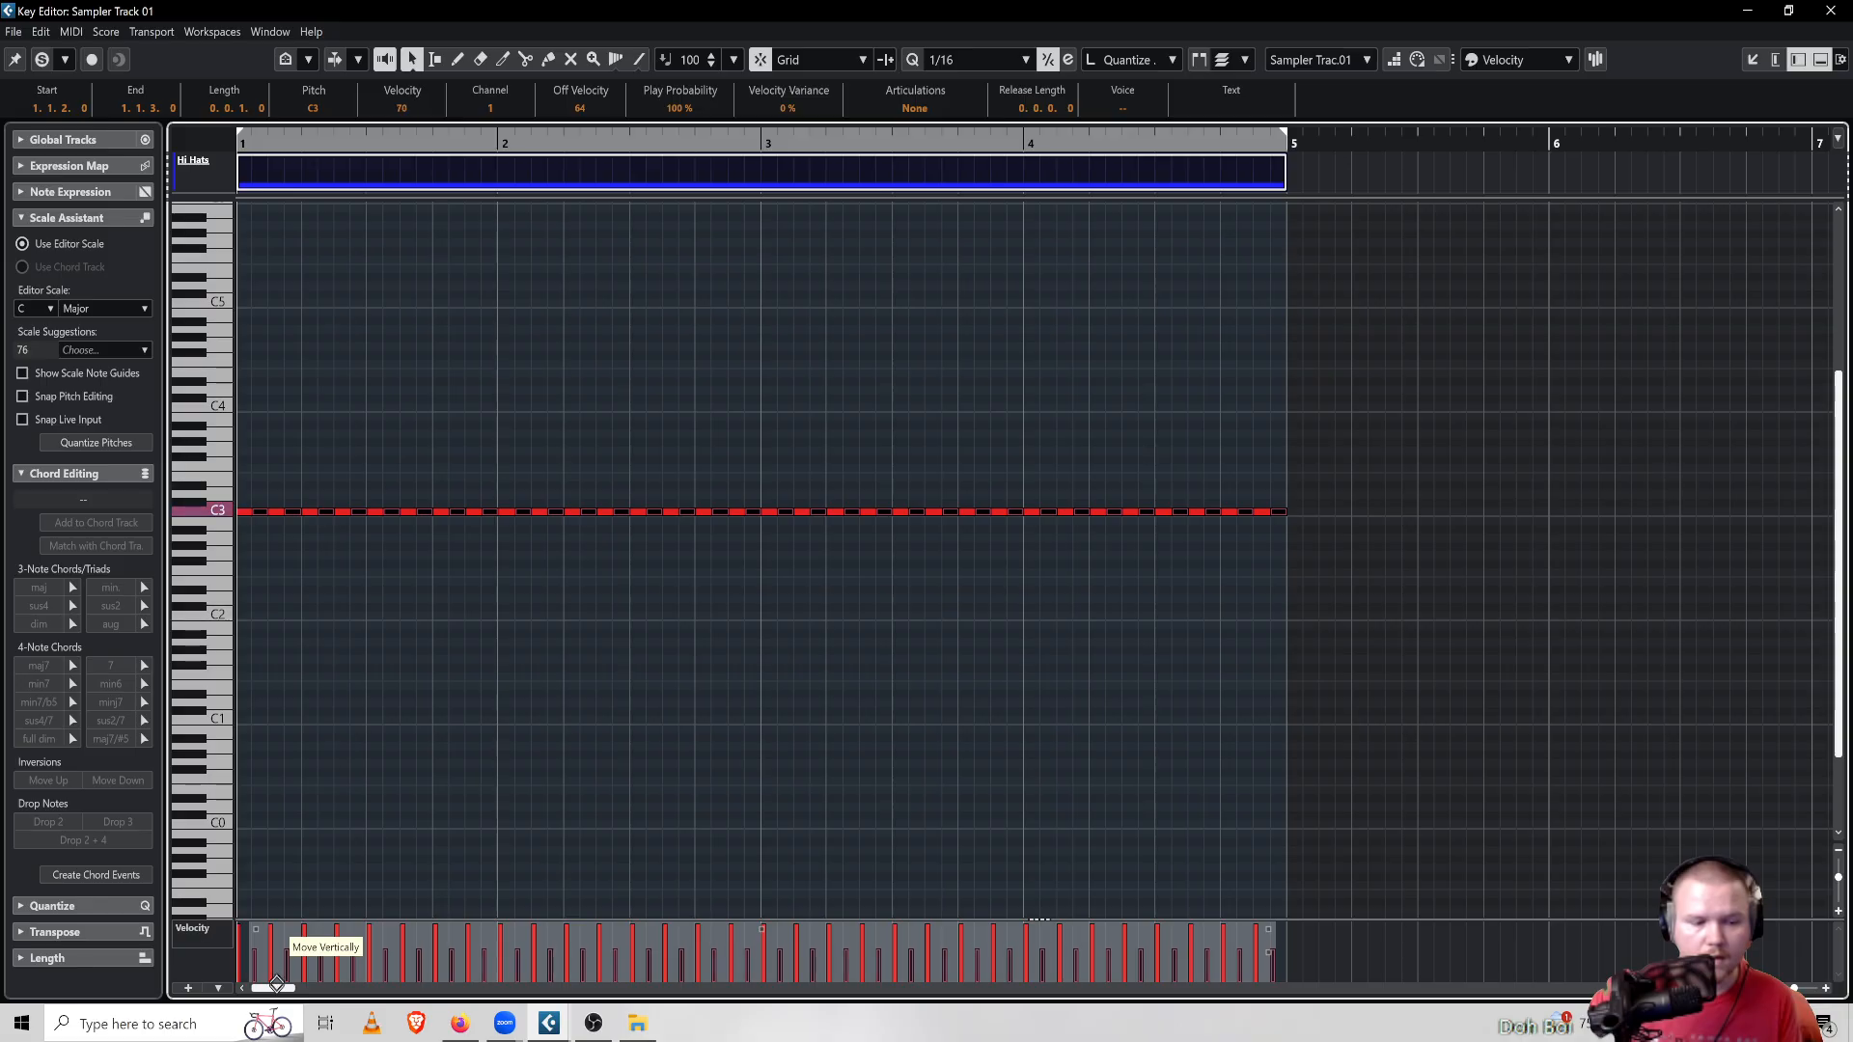
{"action": "left_click", "coordinate": [375, 809]}
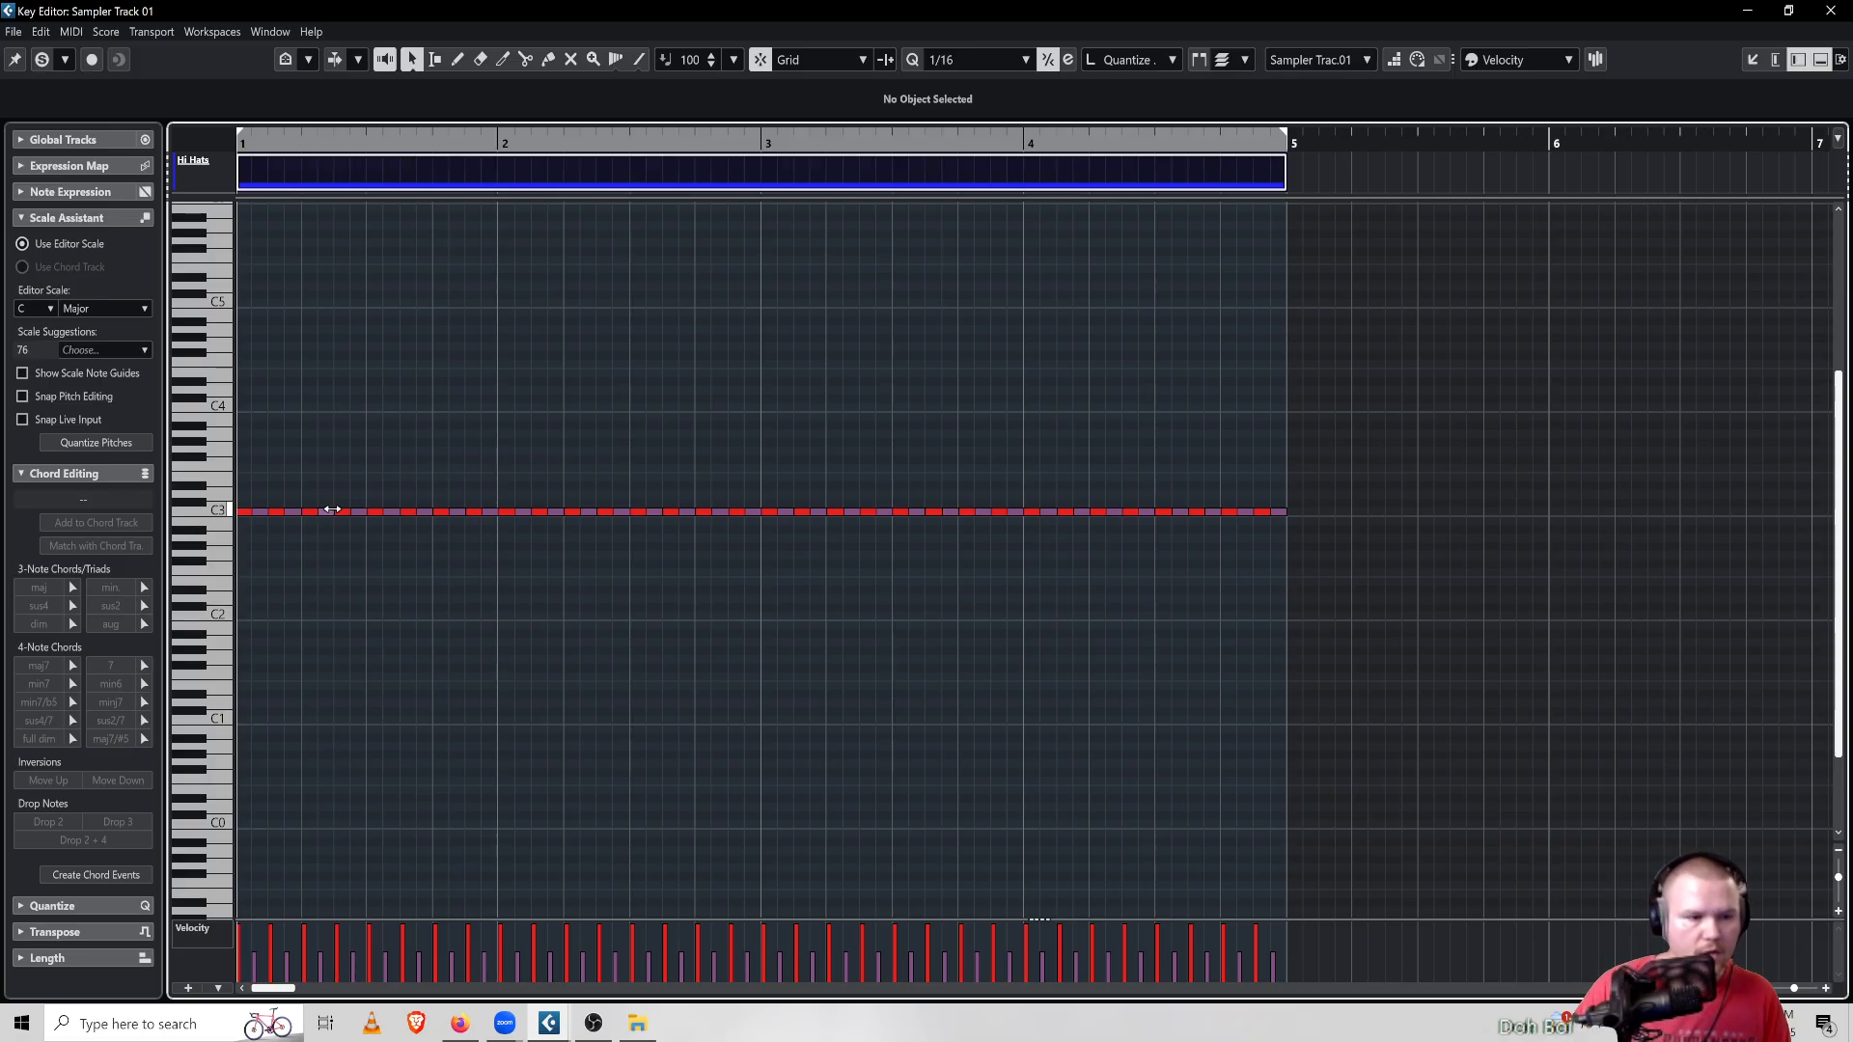
{"action": "key", "text": "space"}
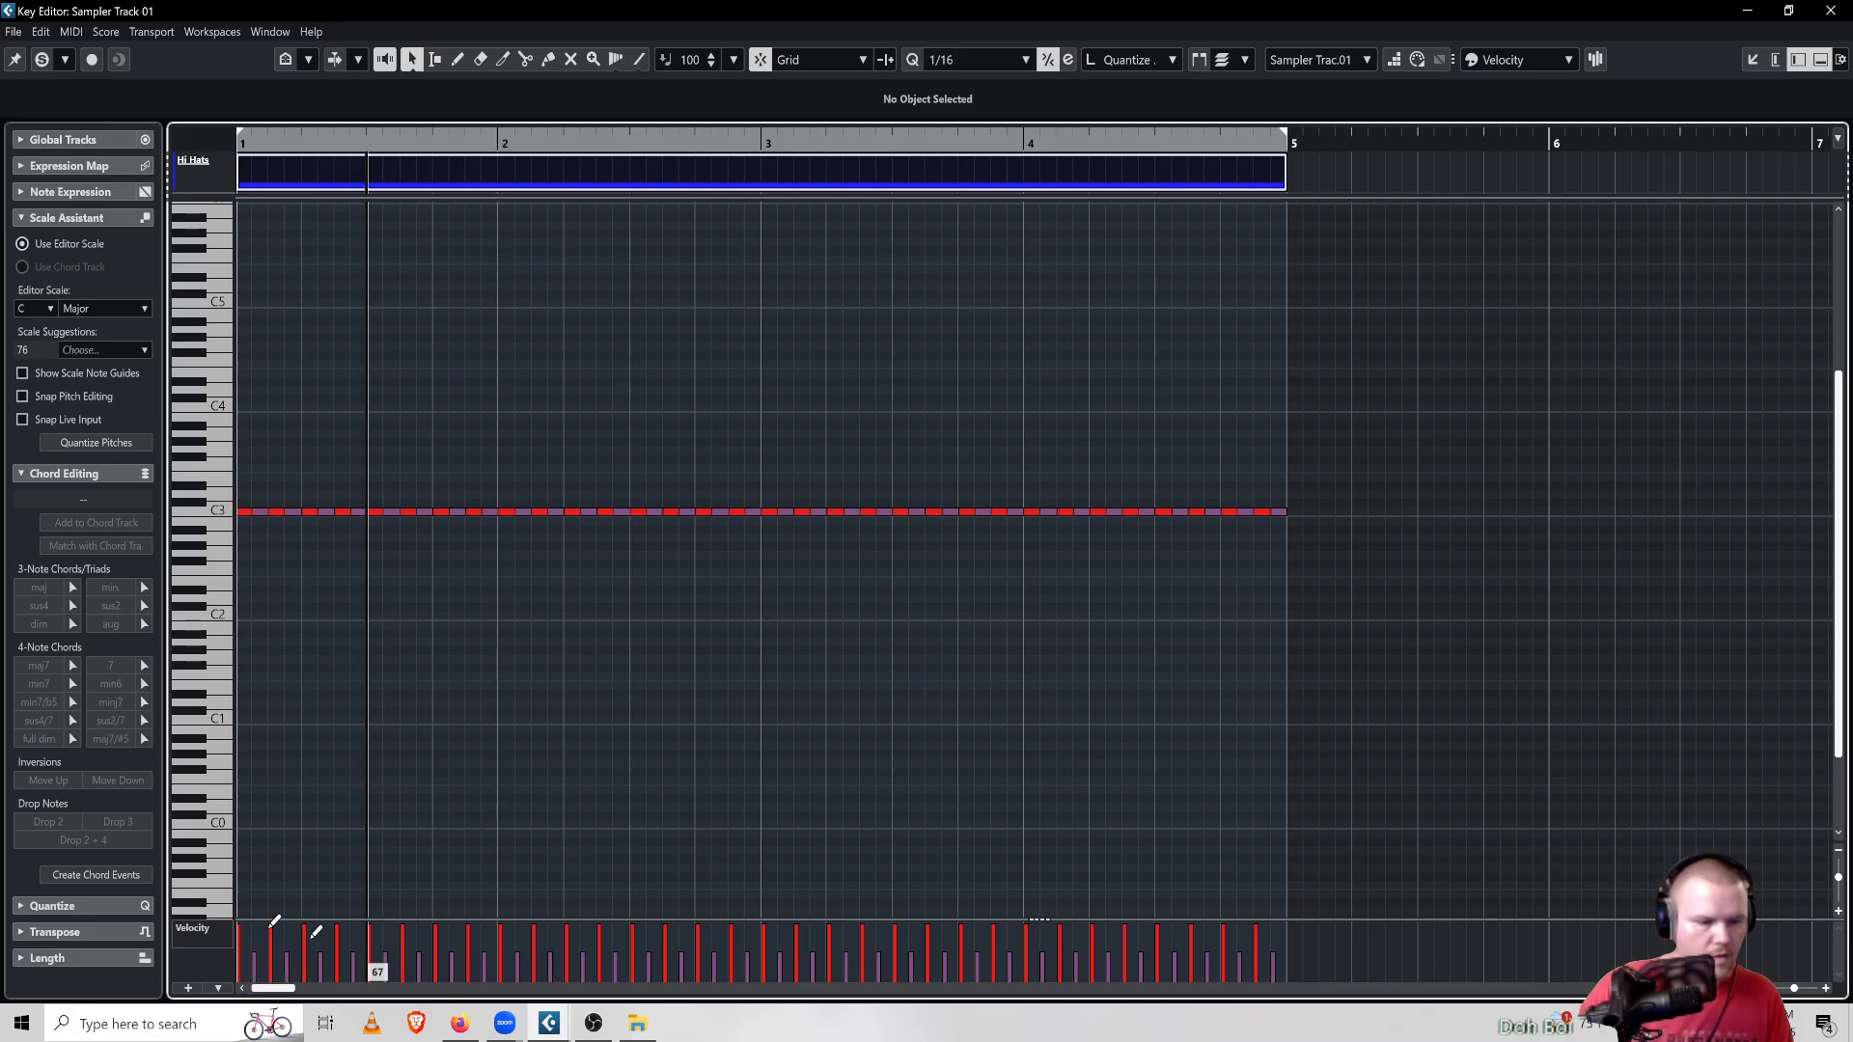
{"action": "key", "text": "space"}
Select all hi-hat notes and slightly raise their velocities together, then deselect them
{"action": "left_click_drag", "start_coordinate": [1379, 401], "coordinate": [240, 658]}
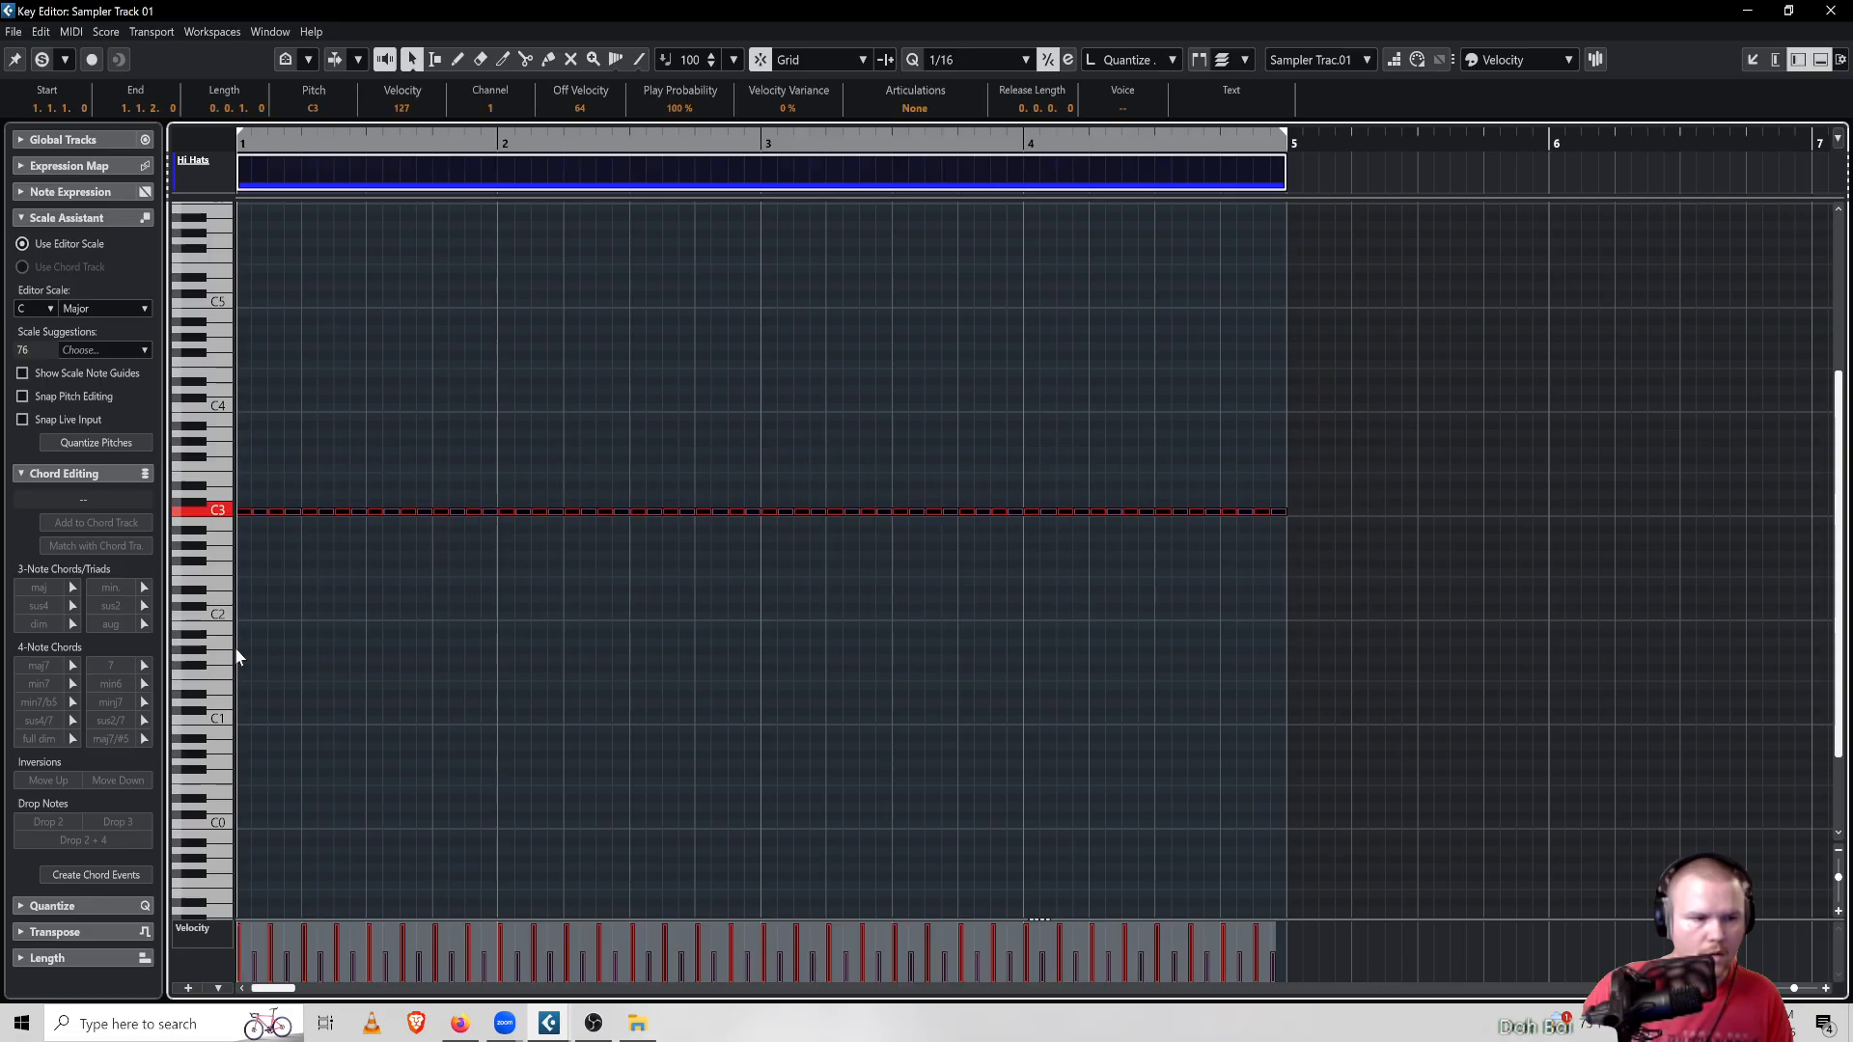
{"action": "mouse_move", "coordinate": [291, 950]}
{"action": "left_mouse_down"}
{"action": "mouse_move", "coordinate": [289, 966]}
{"action": "mouse_move", "coordinate": [300, 928]}
{"action": "mouse_move", "coordinate": [301, 982]}
{"action": "mouse_move", "coordinate": [305, 955]}
{"action": "left_mouse_up"}
{"action": "left_click", "coordinate": [849, 591]}
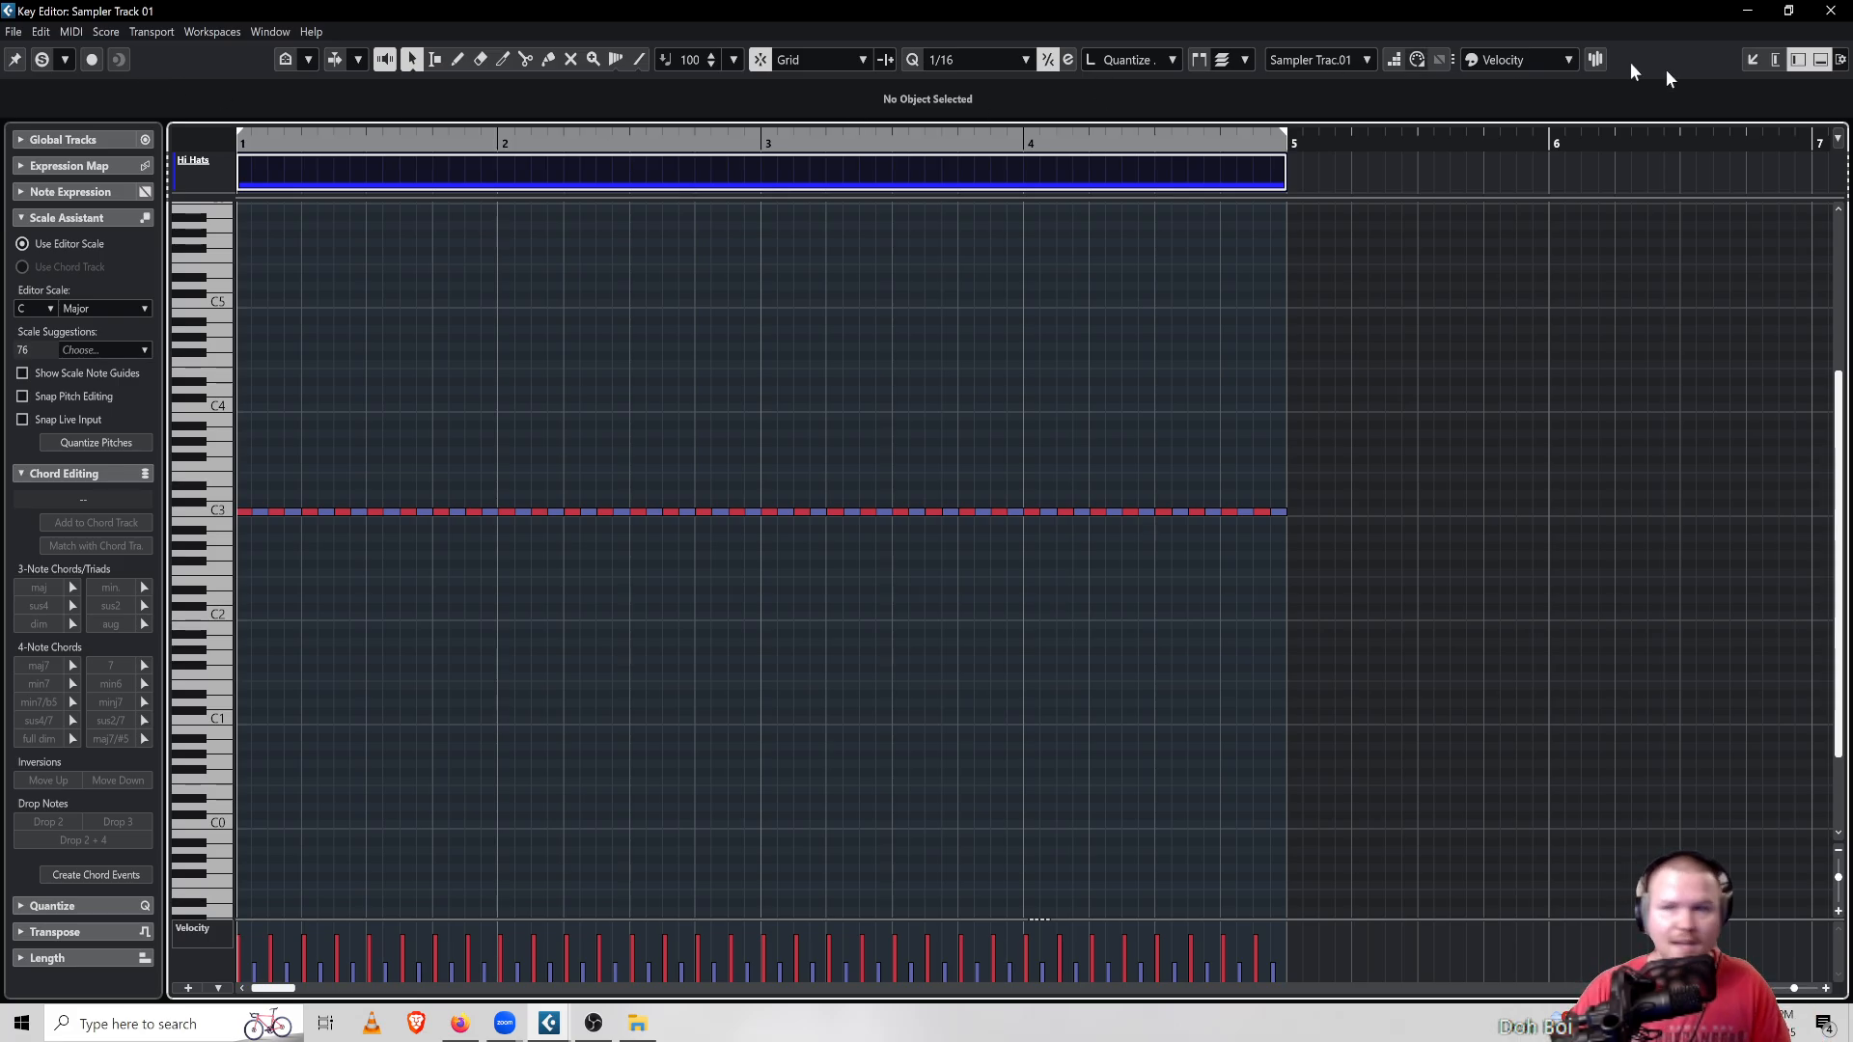
Close the key editor, return to the project window, and play the full beat from the start
{"action": "left_click", "coordinate": [1776, 58]}
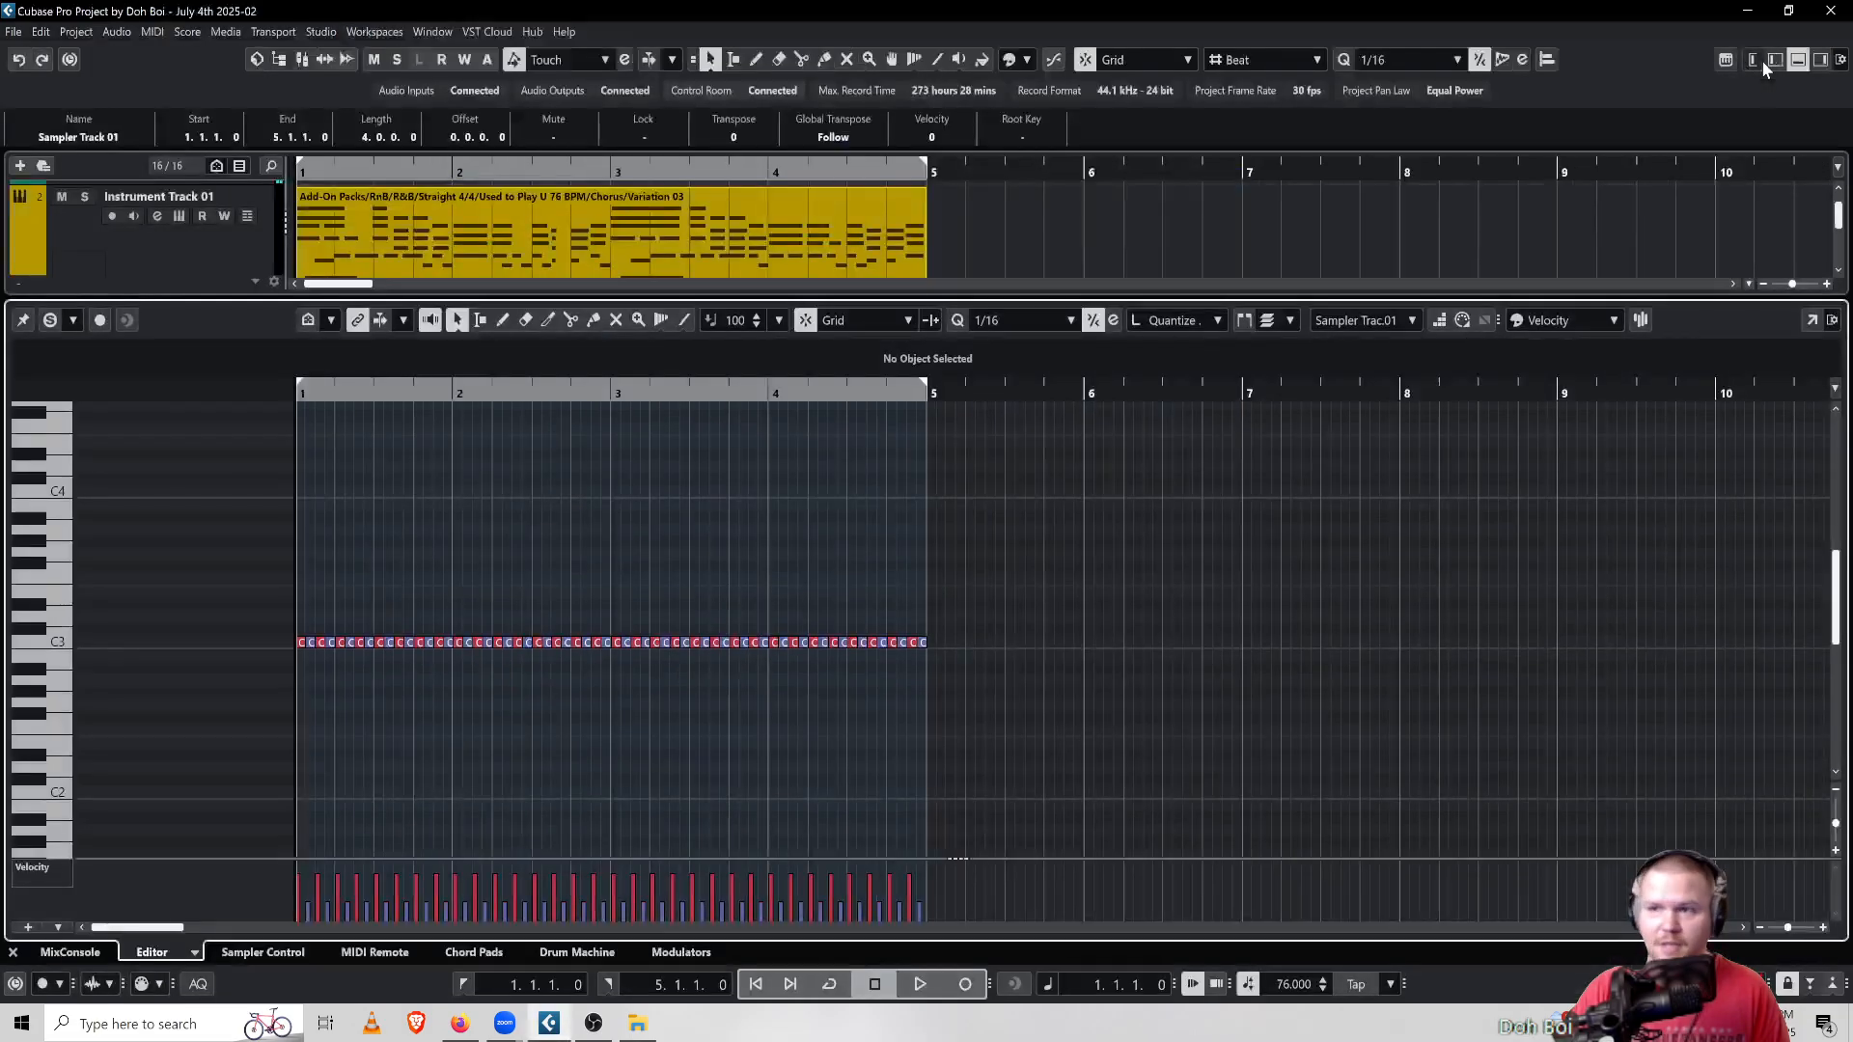
{"action": "left_click", "coordinate": [1798, 59]}
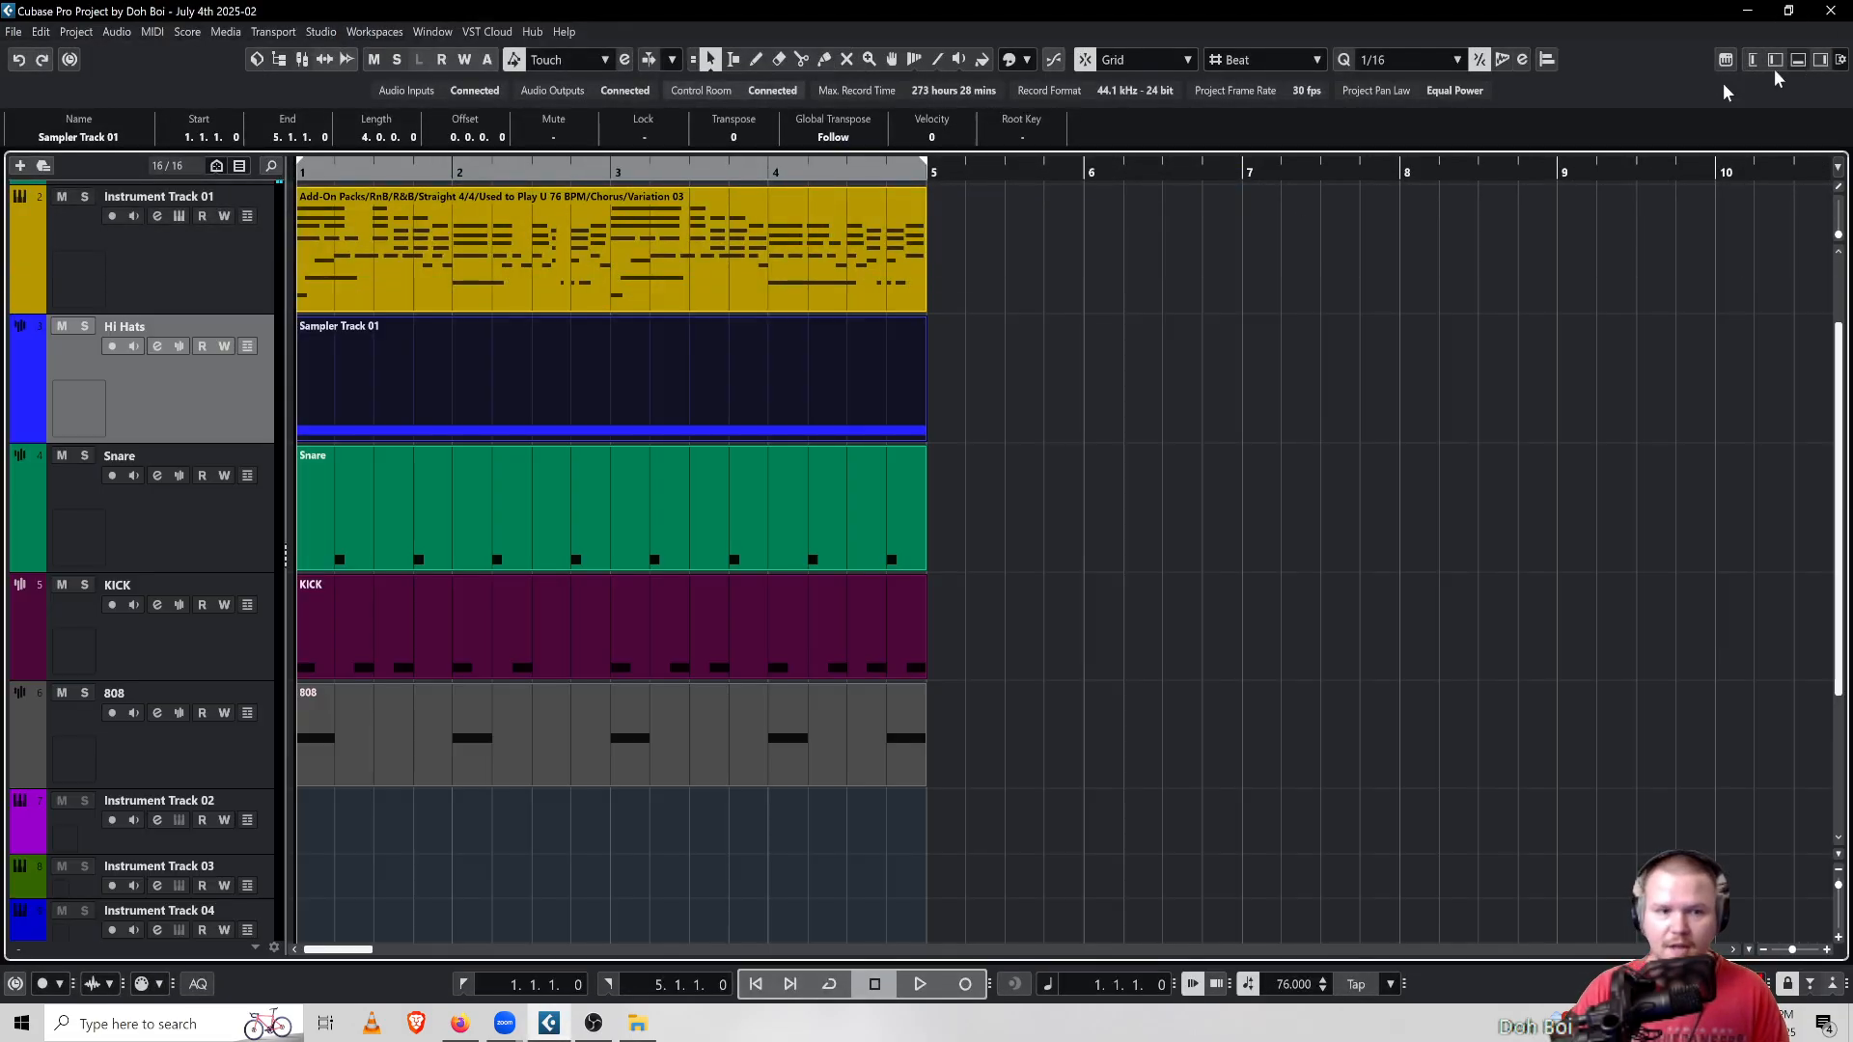
{"action": "left_click", "coordinate": [920, 983]}
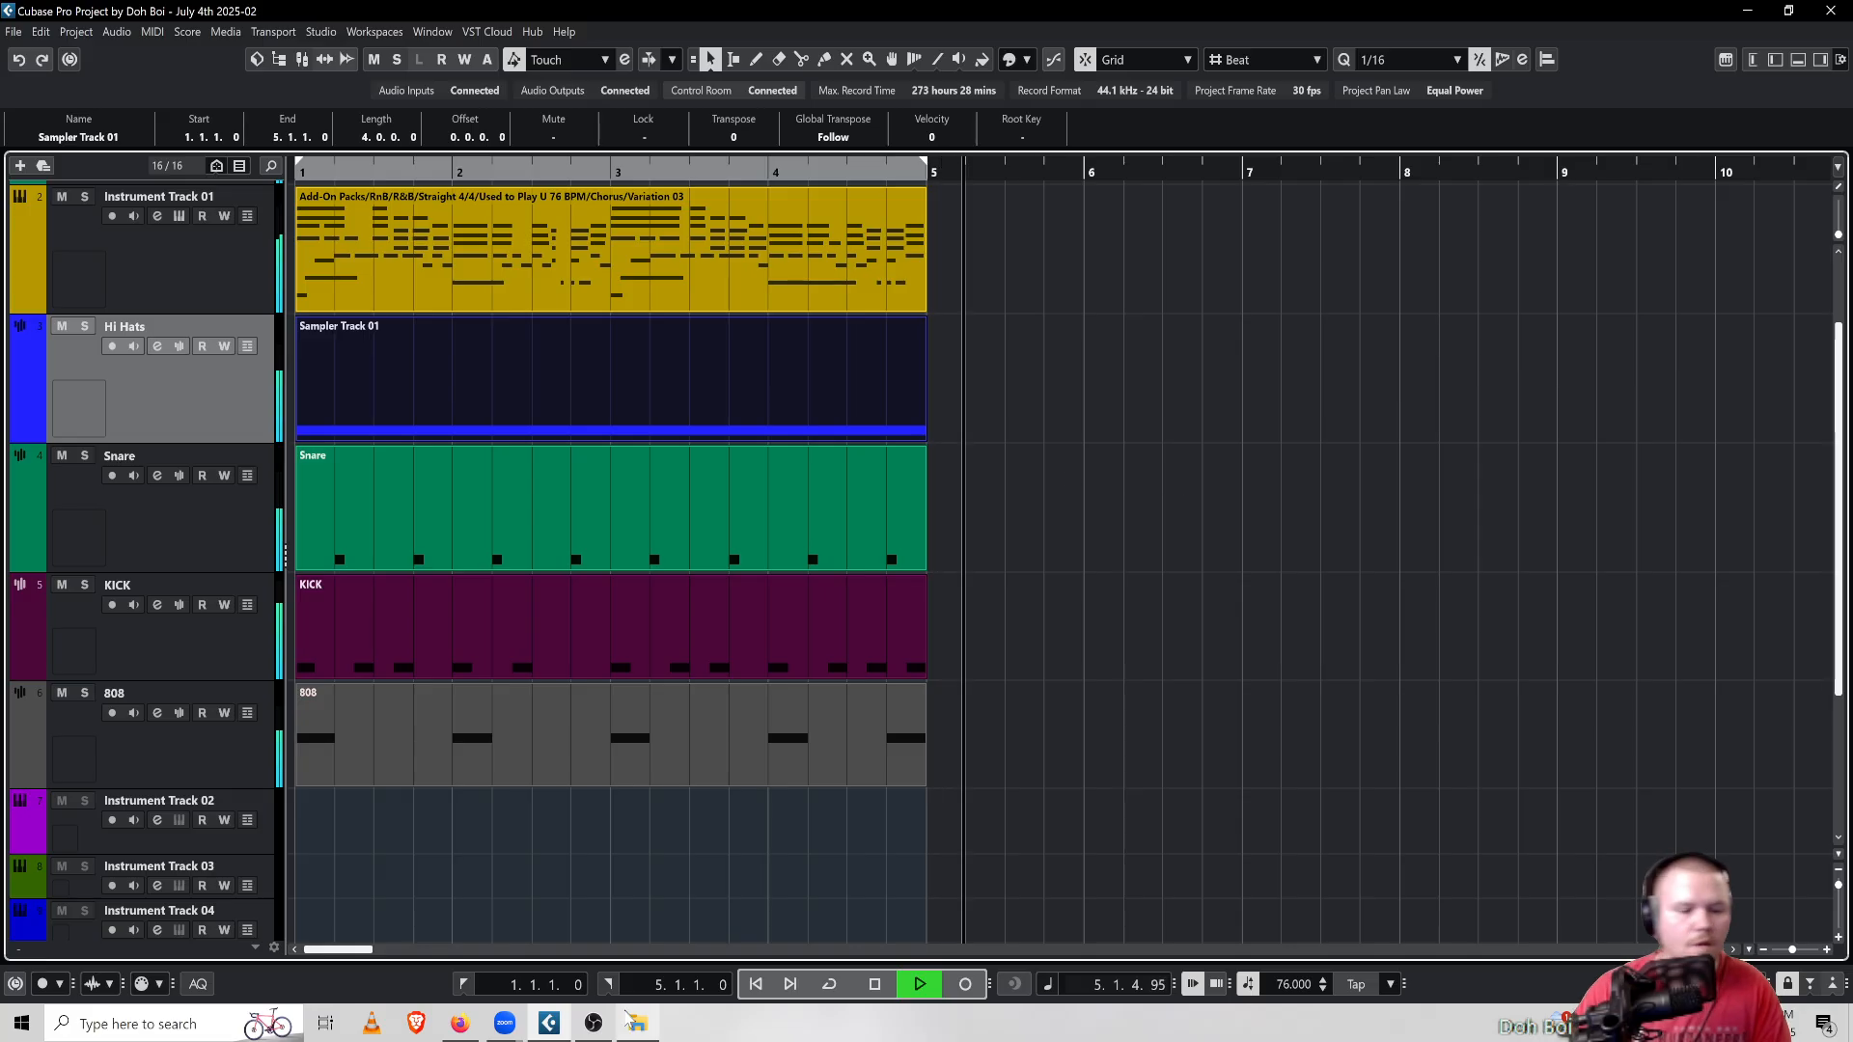
{"action": "left_click", "coordinate": [880, 989]}
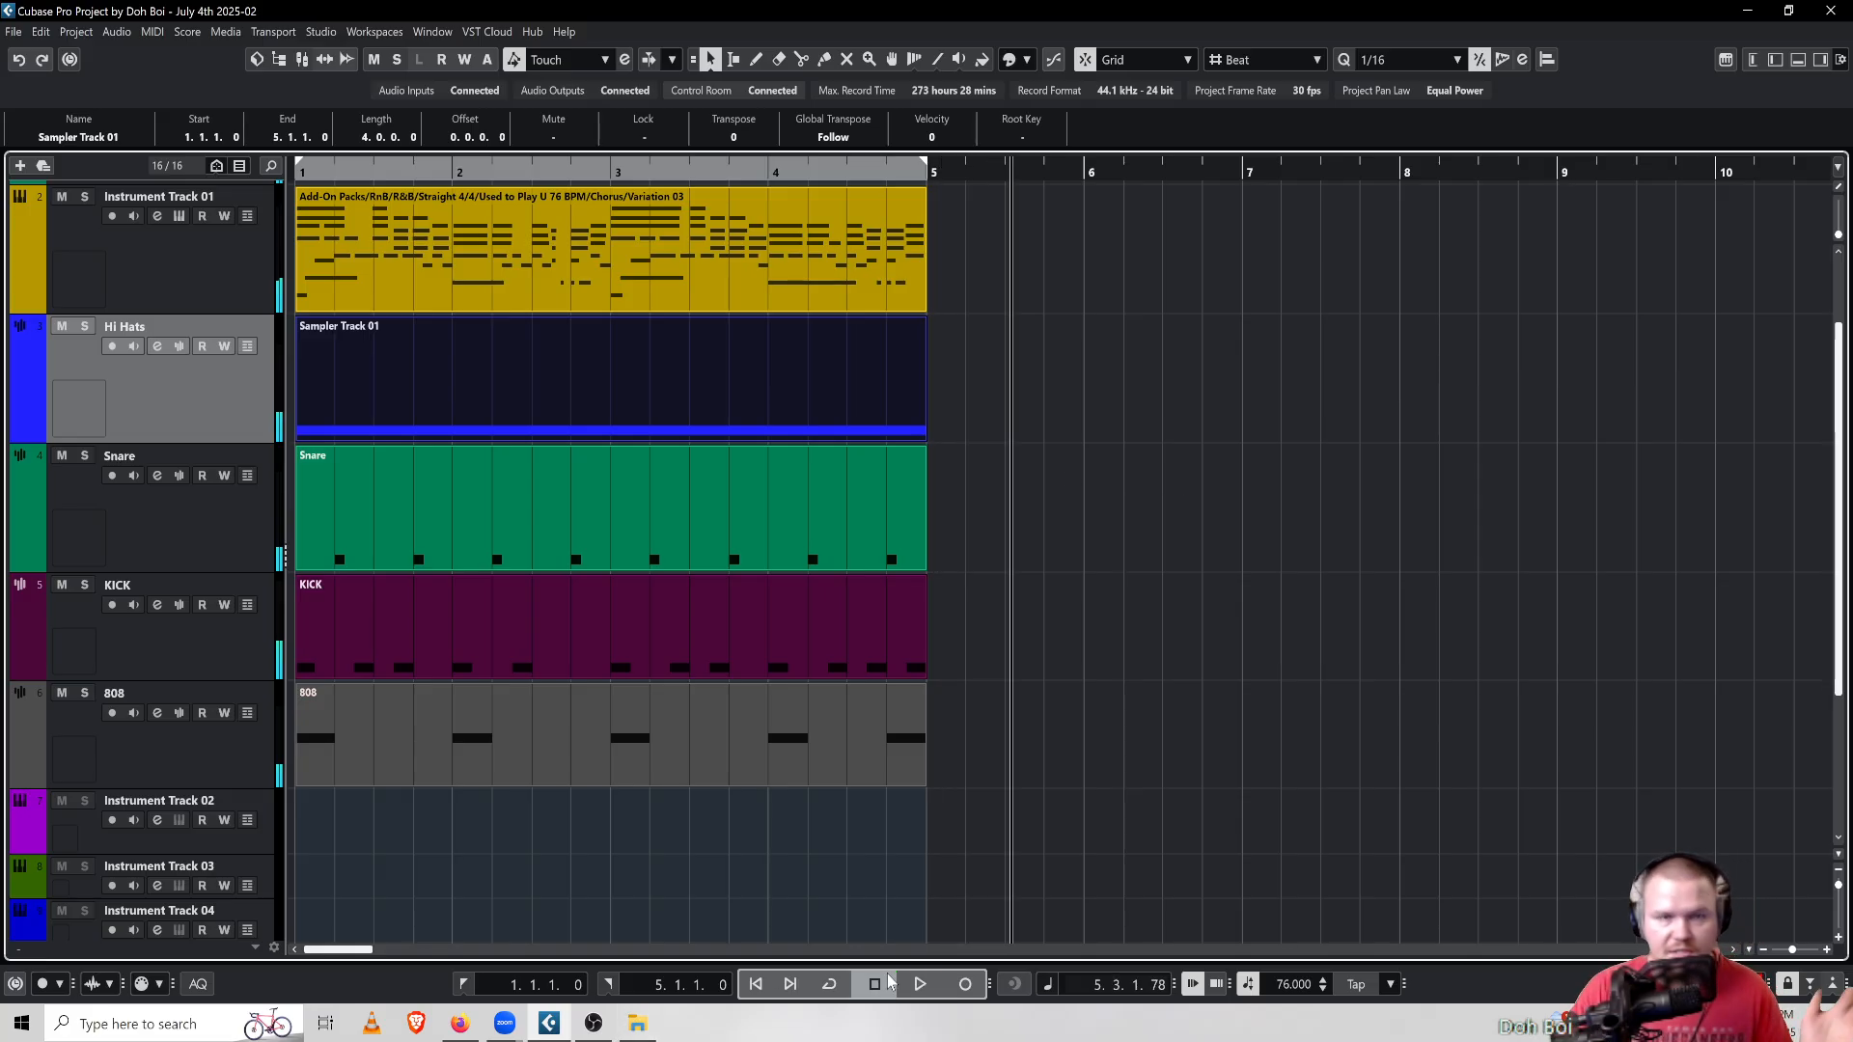
{"action": "left_click", "coordinate": [756, 986]}
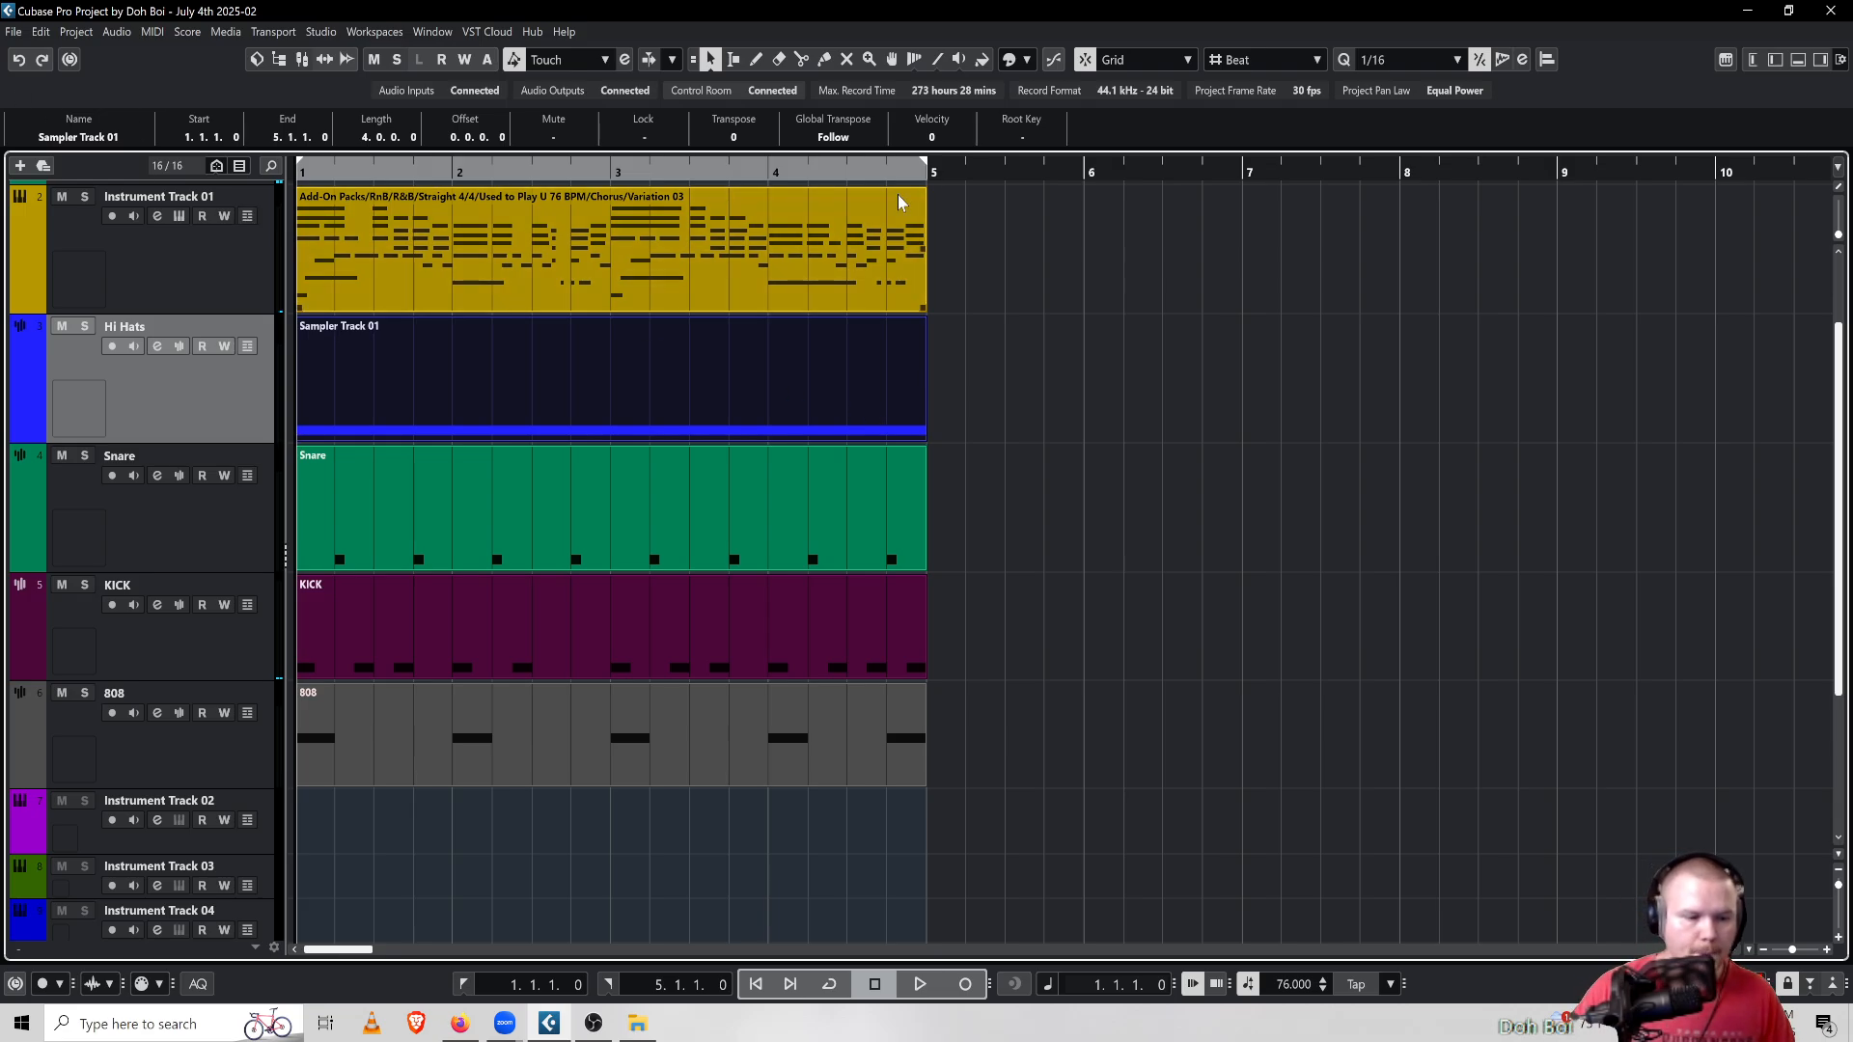
Open the snare part in the editor and select all of its notes
{"action": "left_click", "coordinate": [419, 537]}
{"action": "double_click", "coordinate": [420, 537]}
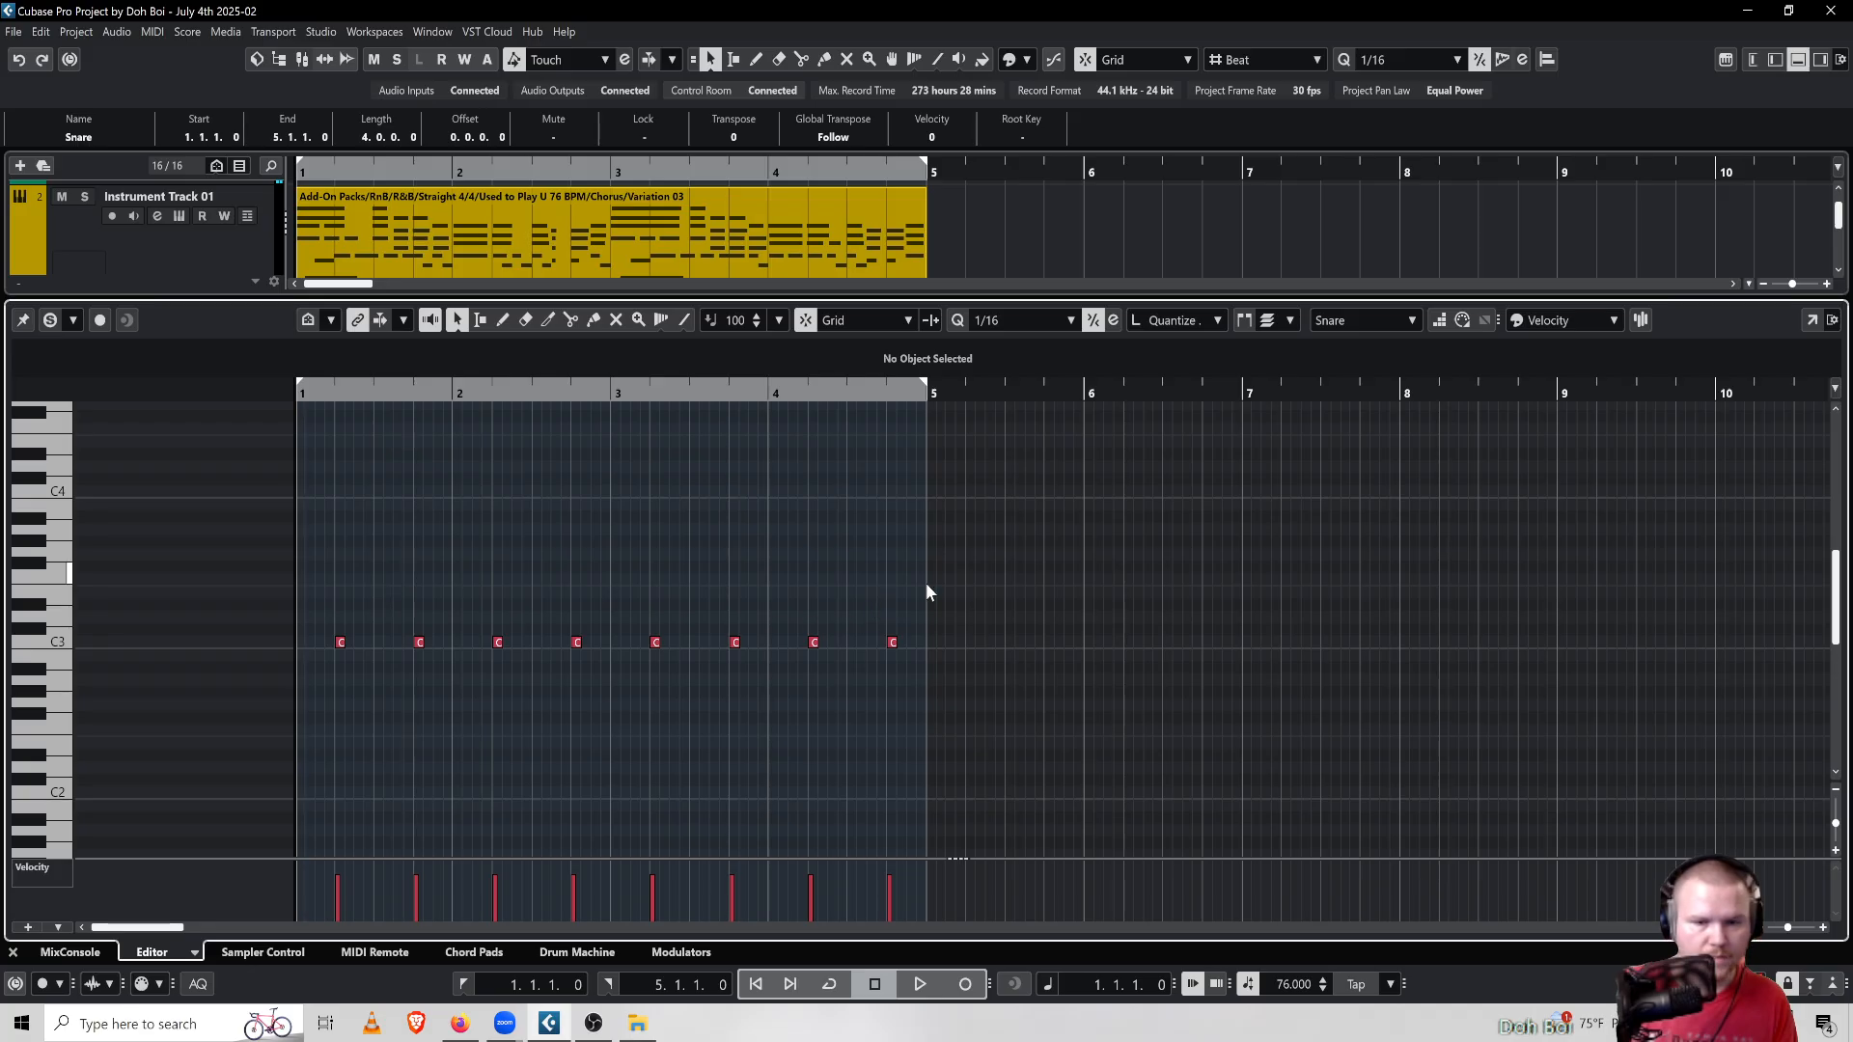
{"action": "left_click_drag", "start_coordinate": [915, 598], "coordinate": [133, 732]}
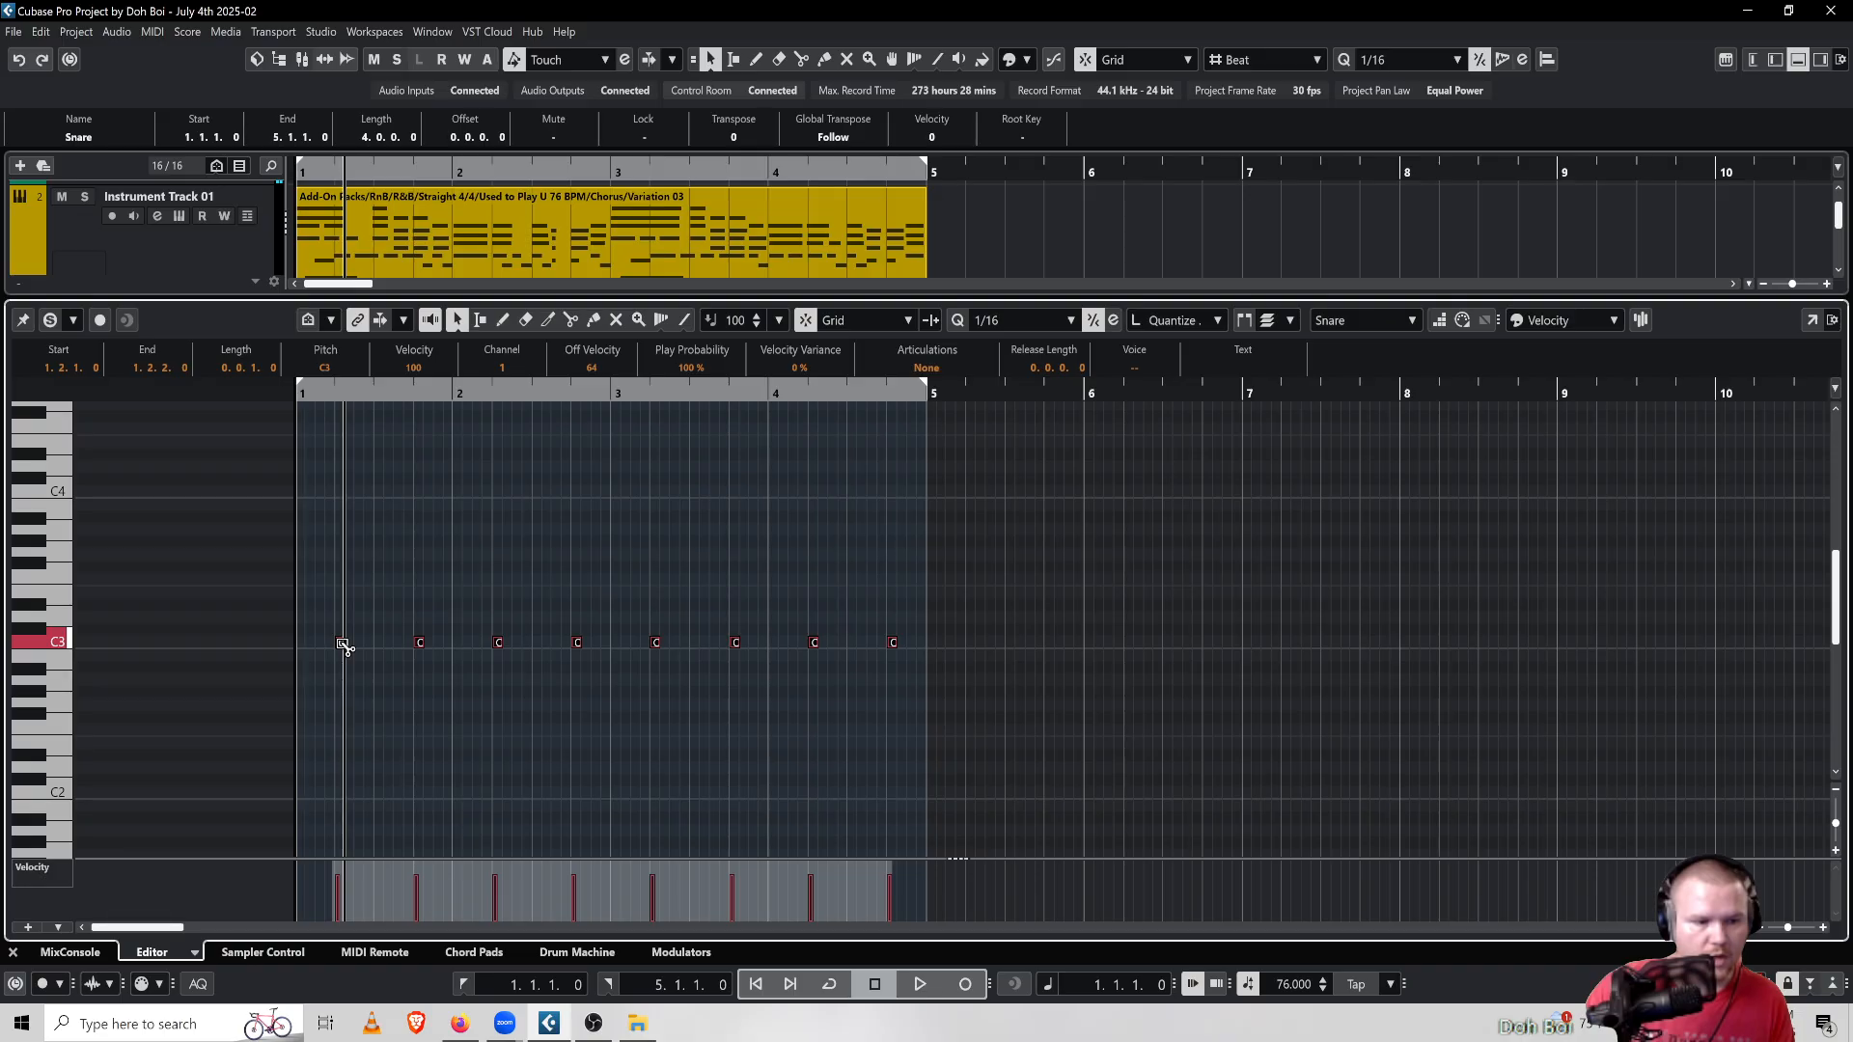
Try to duplicate the snare notes past the part's end, then undo the duplication
{"action": "left_click_drag", "start_coordinate": [342, 644], "coordinate": [1016, 641]}
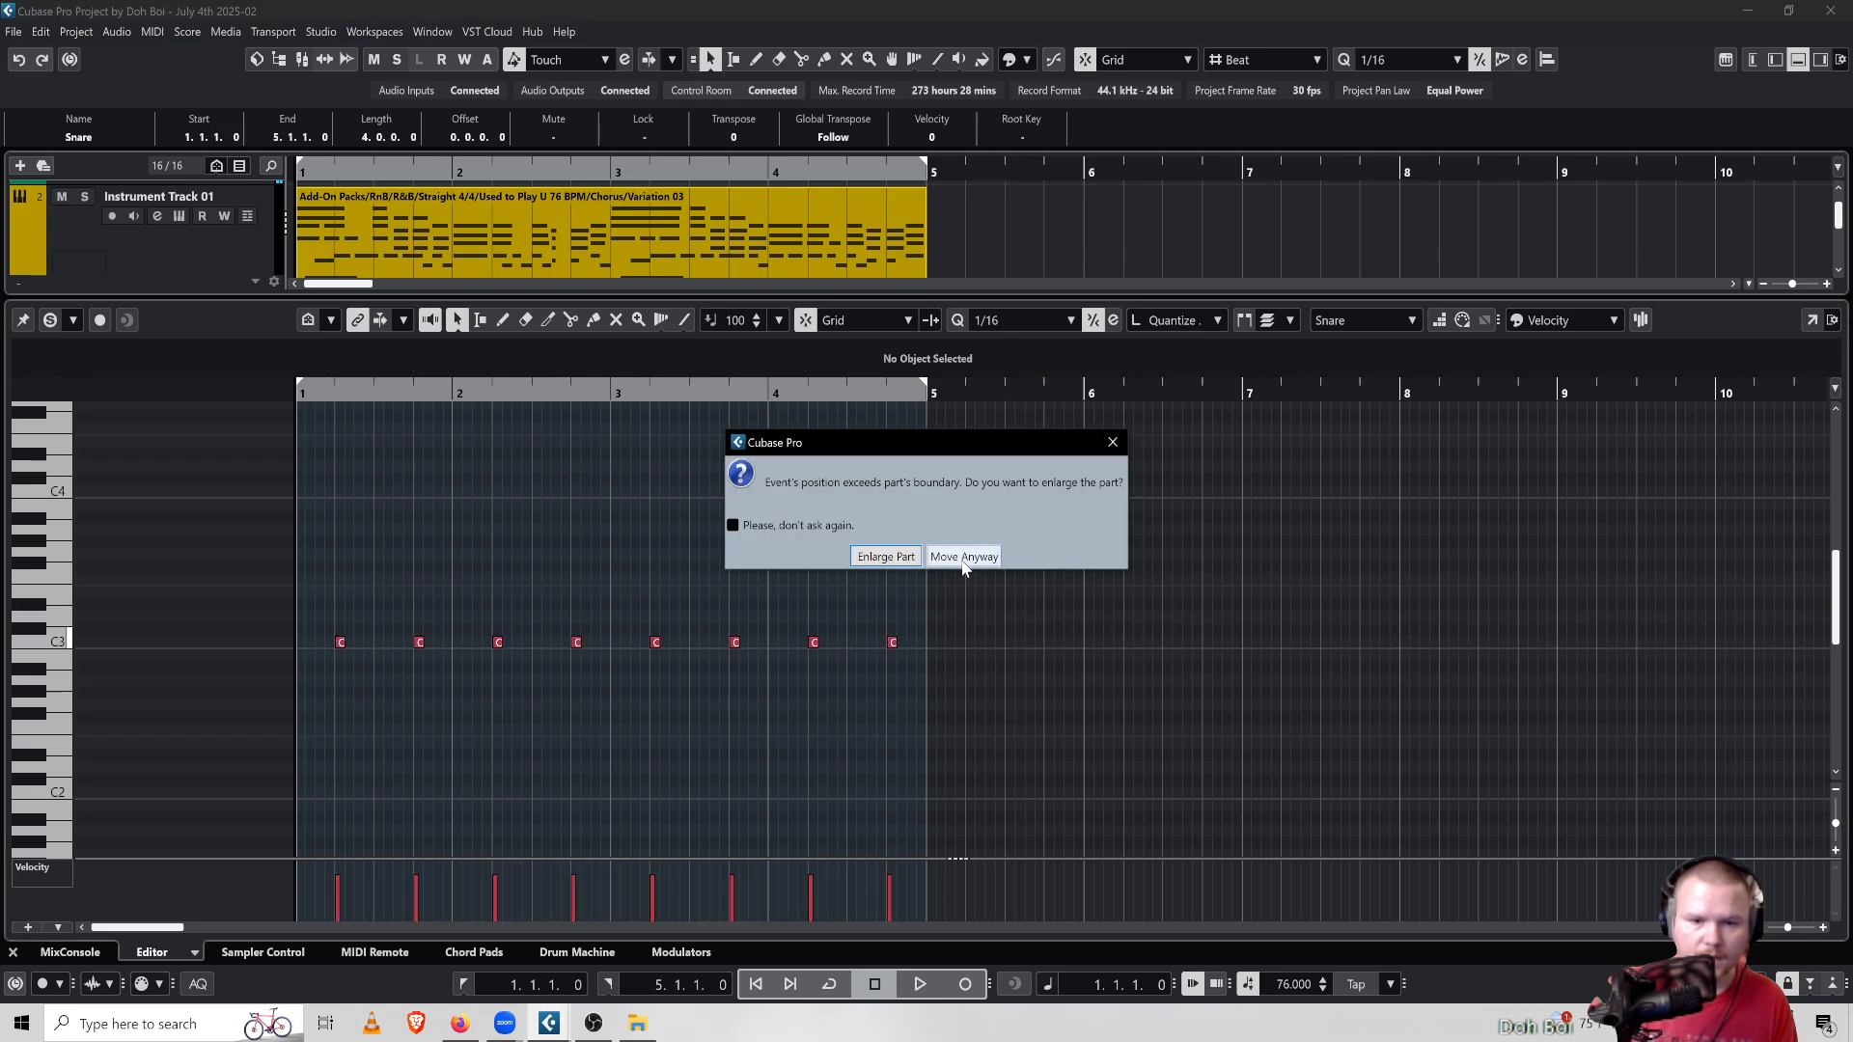
{"action": "left_click", "coordinate": [1113, 442]}
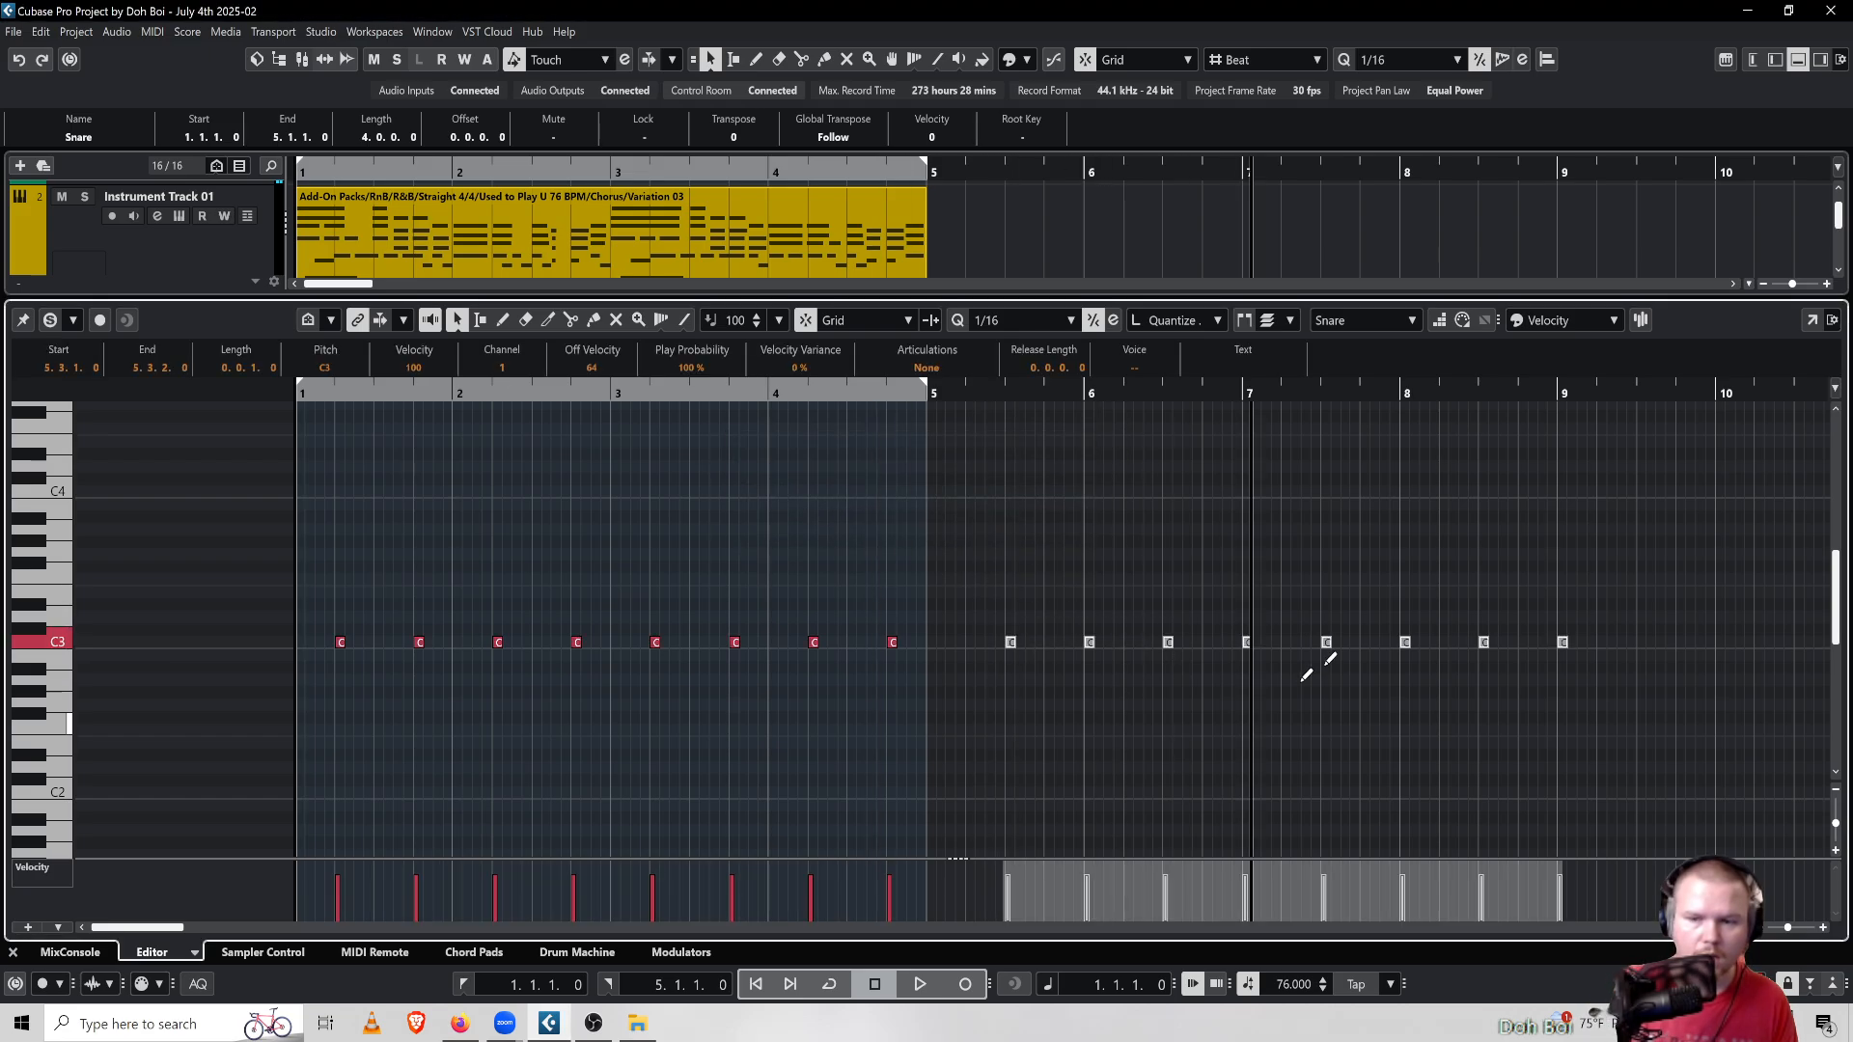
{"action": "left_click", "coordinate": [41, 31]}
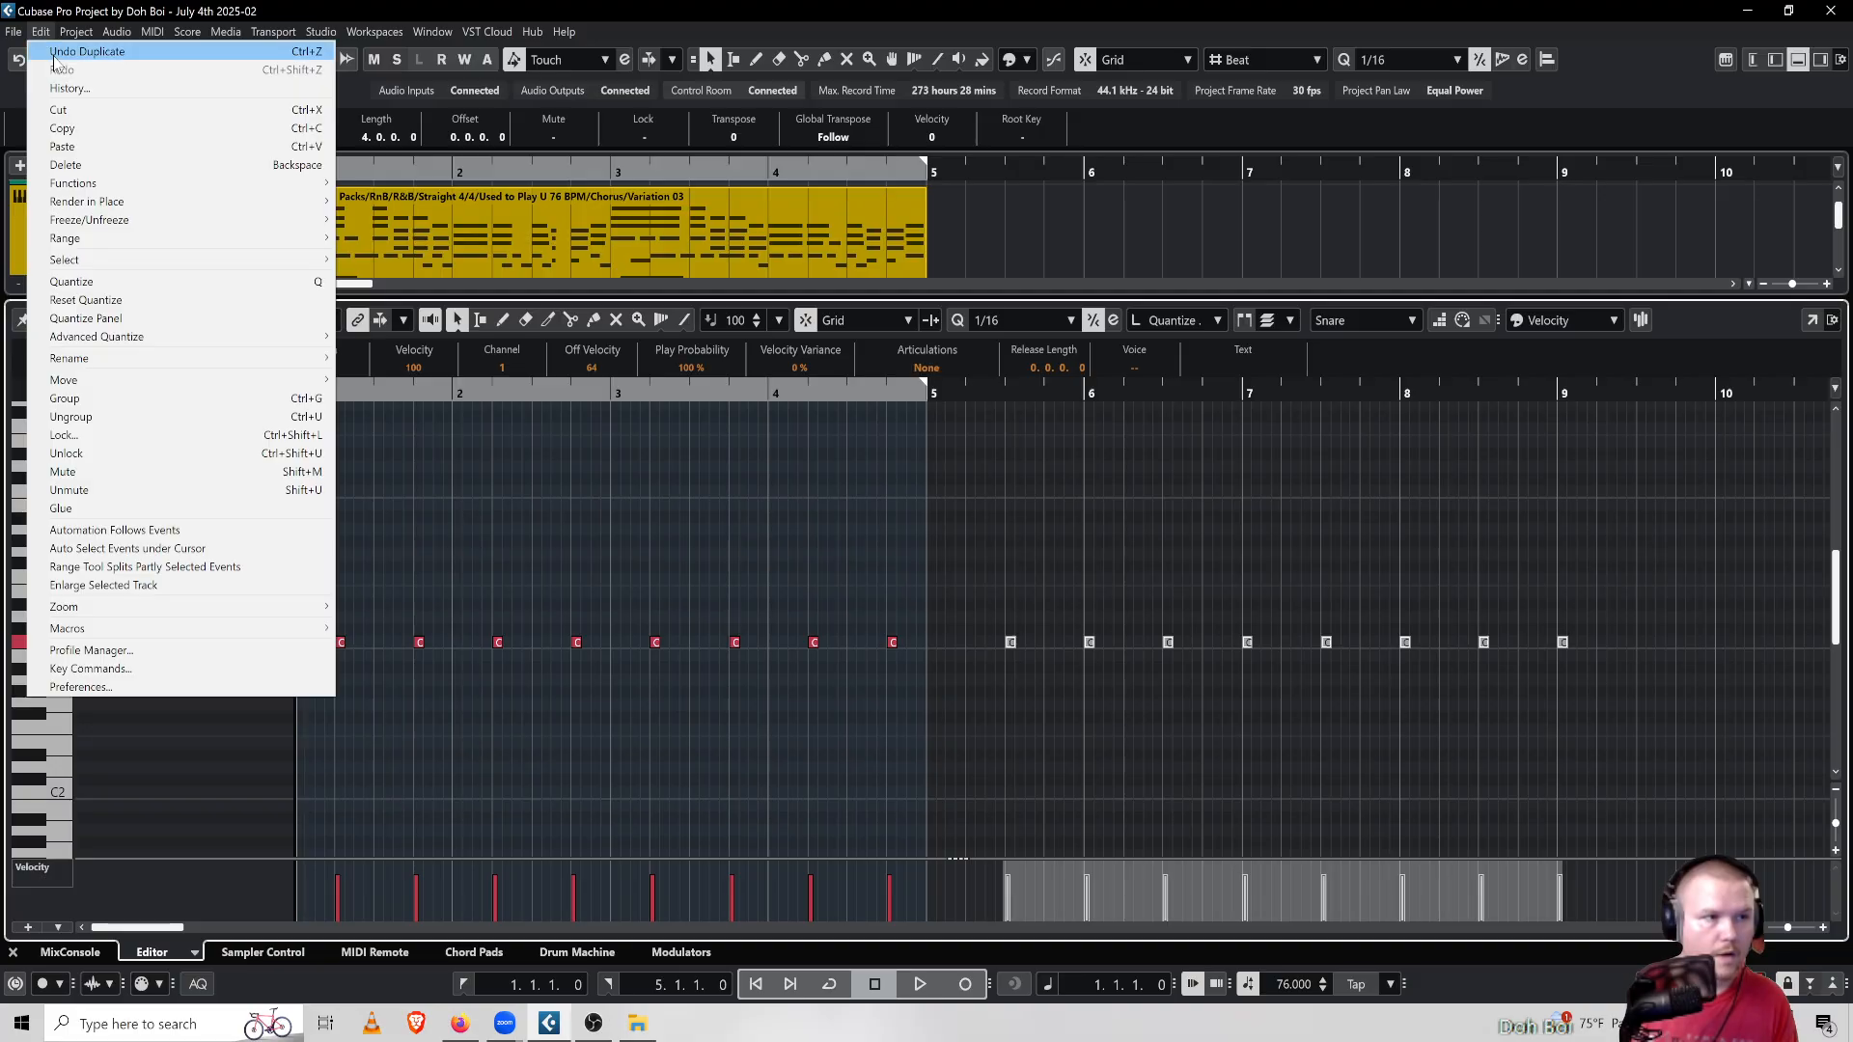
{"action": "left_click", "coordinate": [56, 48]}
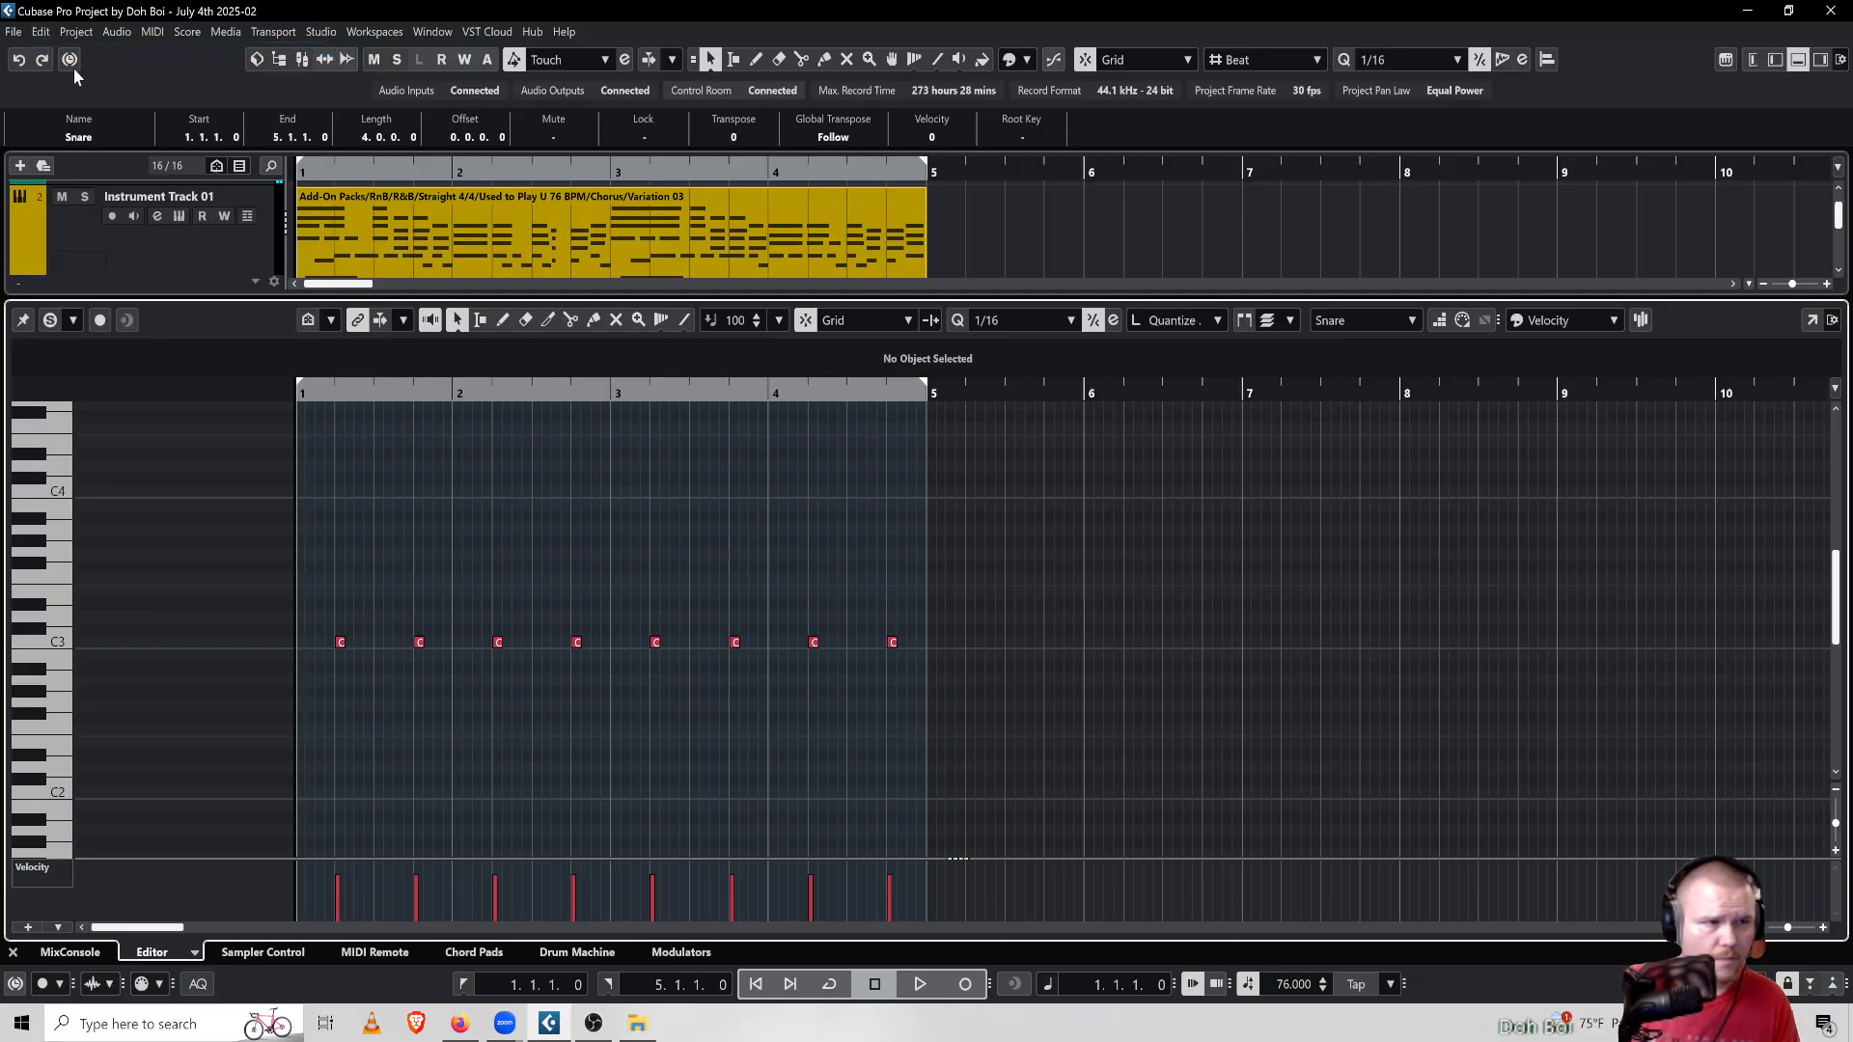
{"action": "left_click", "coordinate": [36, 32]}
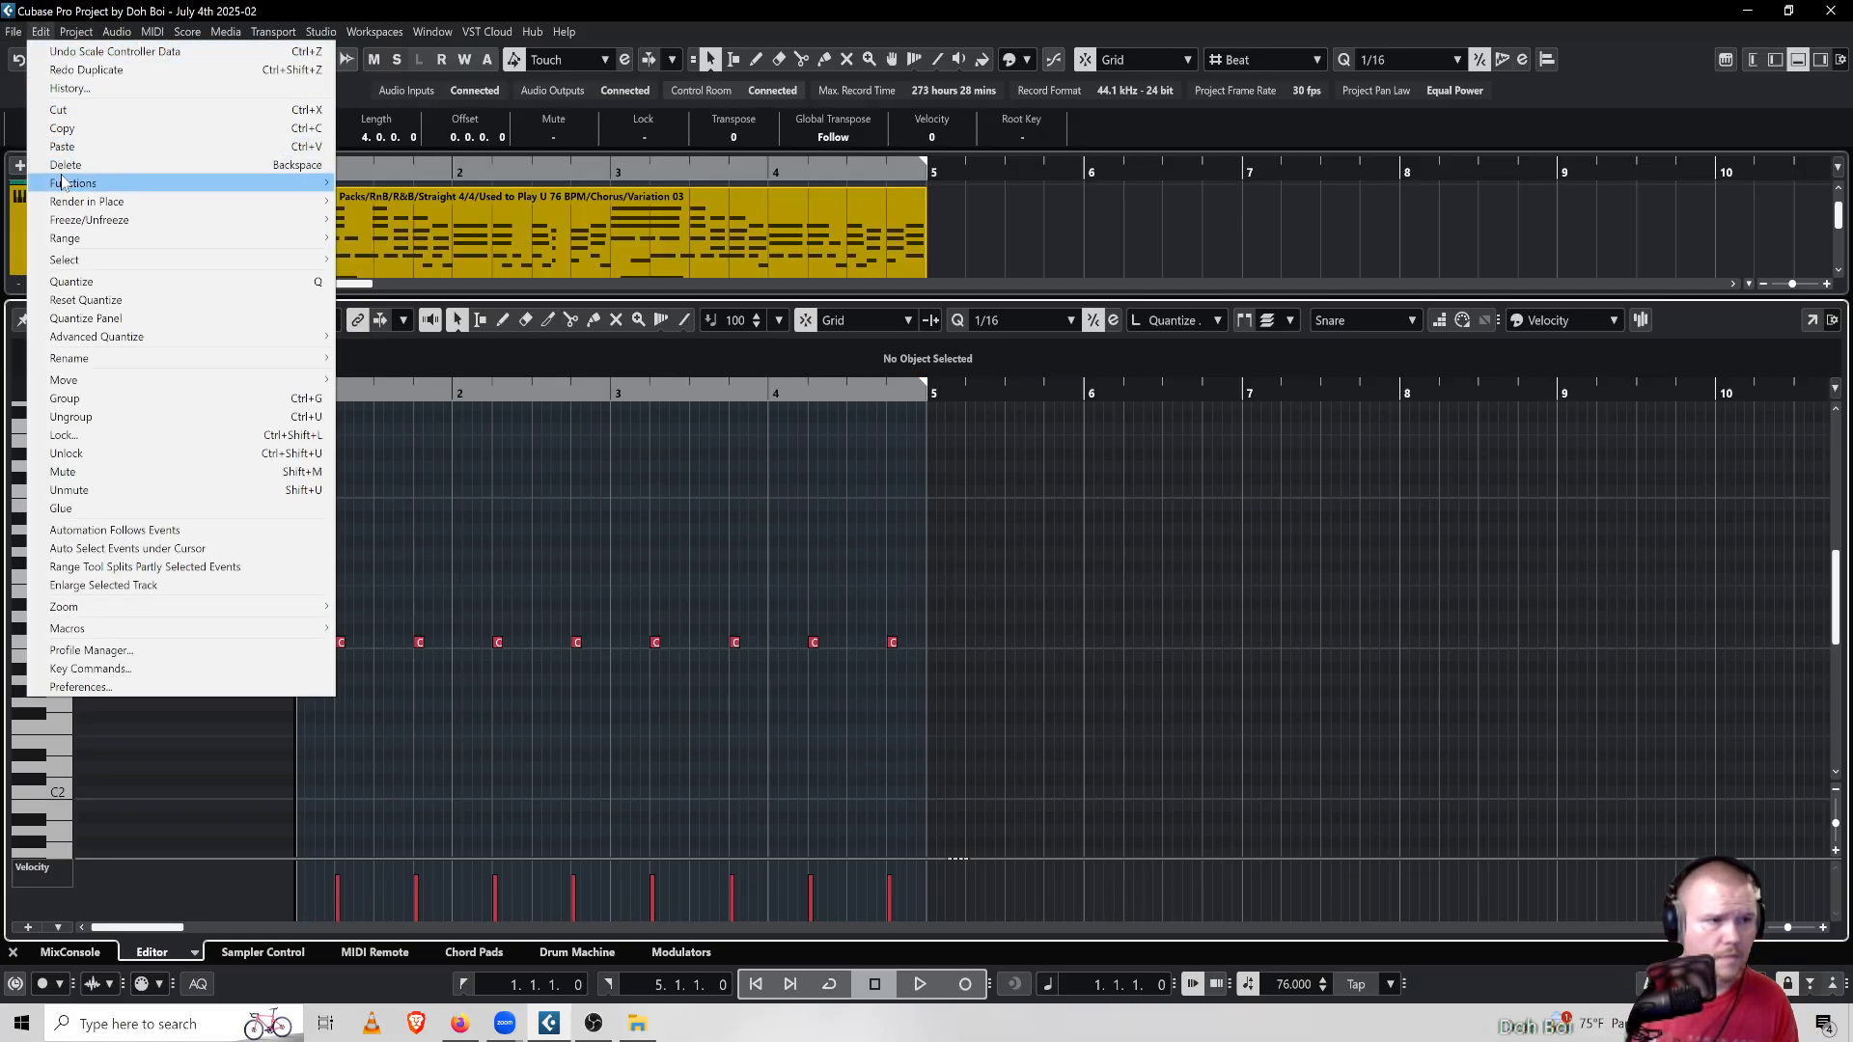
{"action": "left_click", "coordinate": [287, 7]}
Reselect all snare notes and return the project cursor to the start
{"action": "left_click_drag", "start_coordinate": [970, 561], "coordinate": [170, 796]}
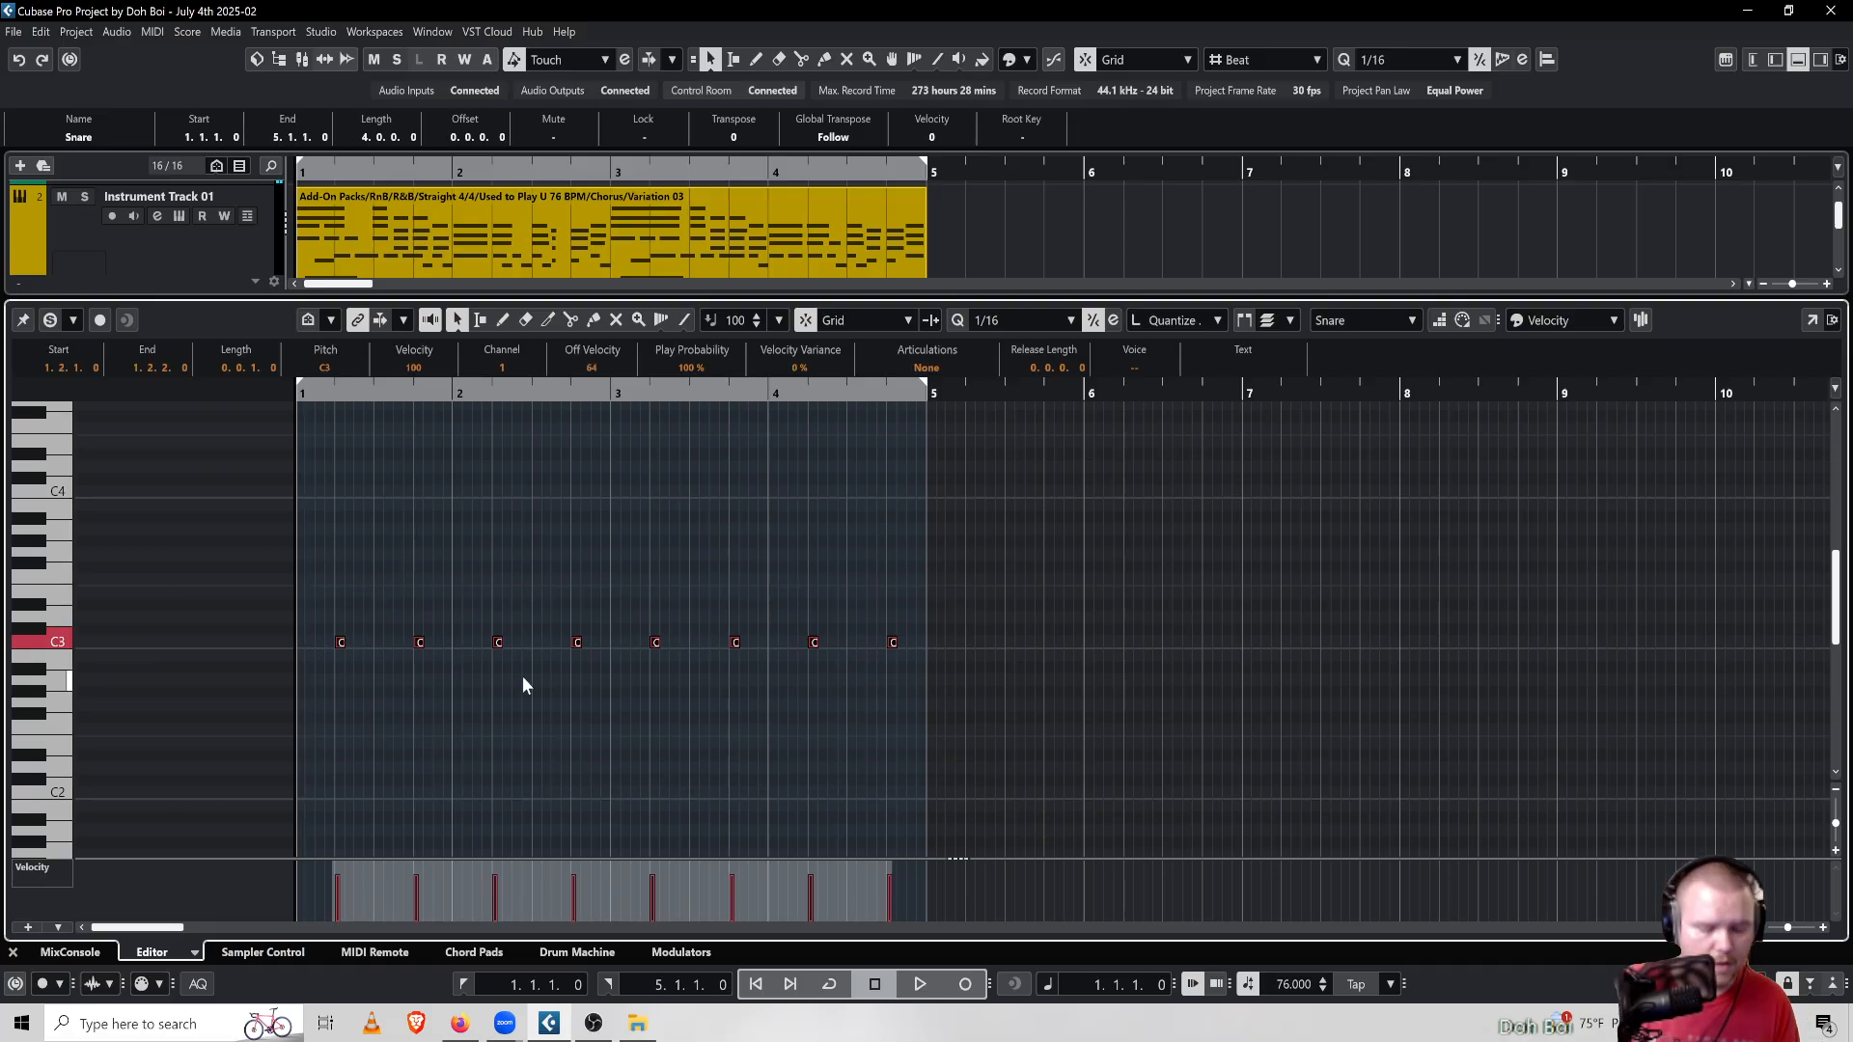
{"action": "left_click", "coordinate": [900, 394]}
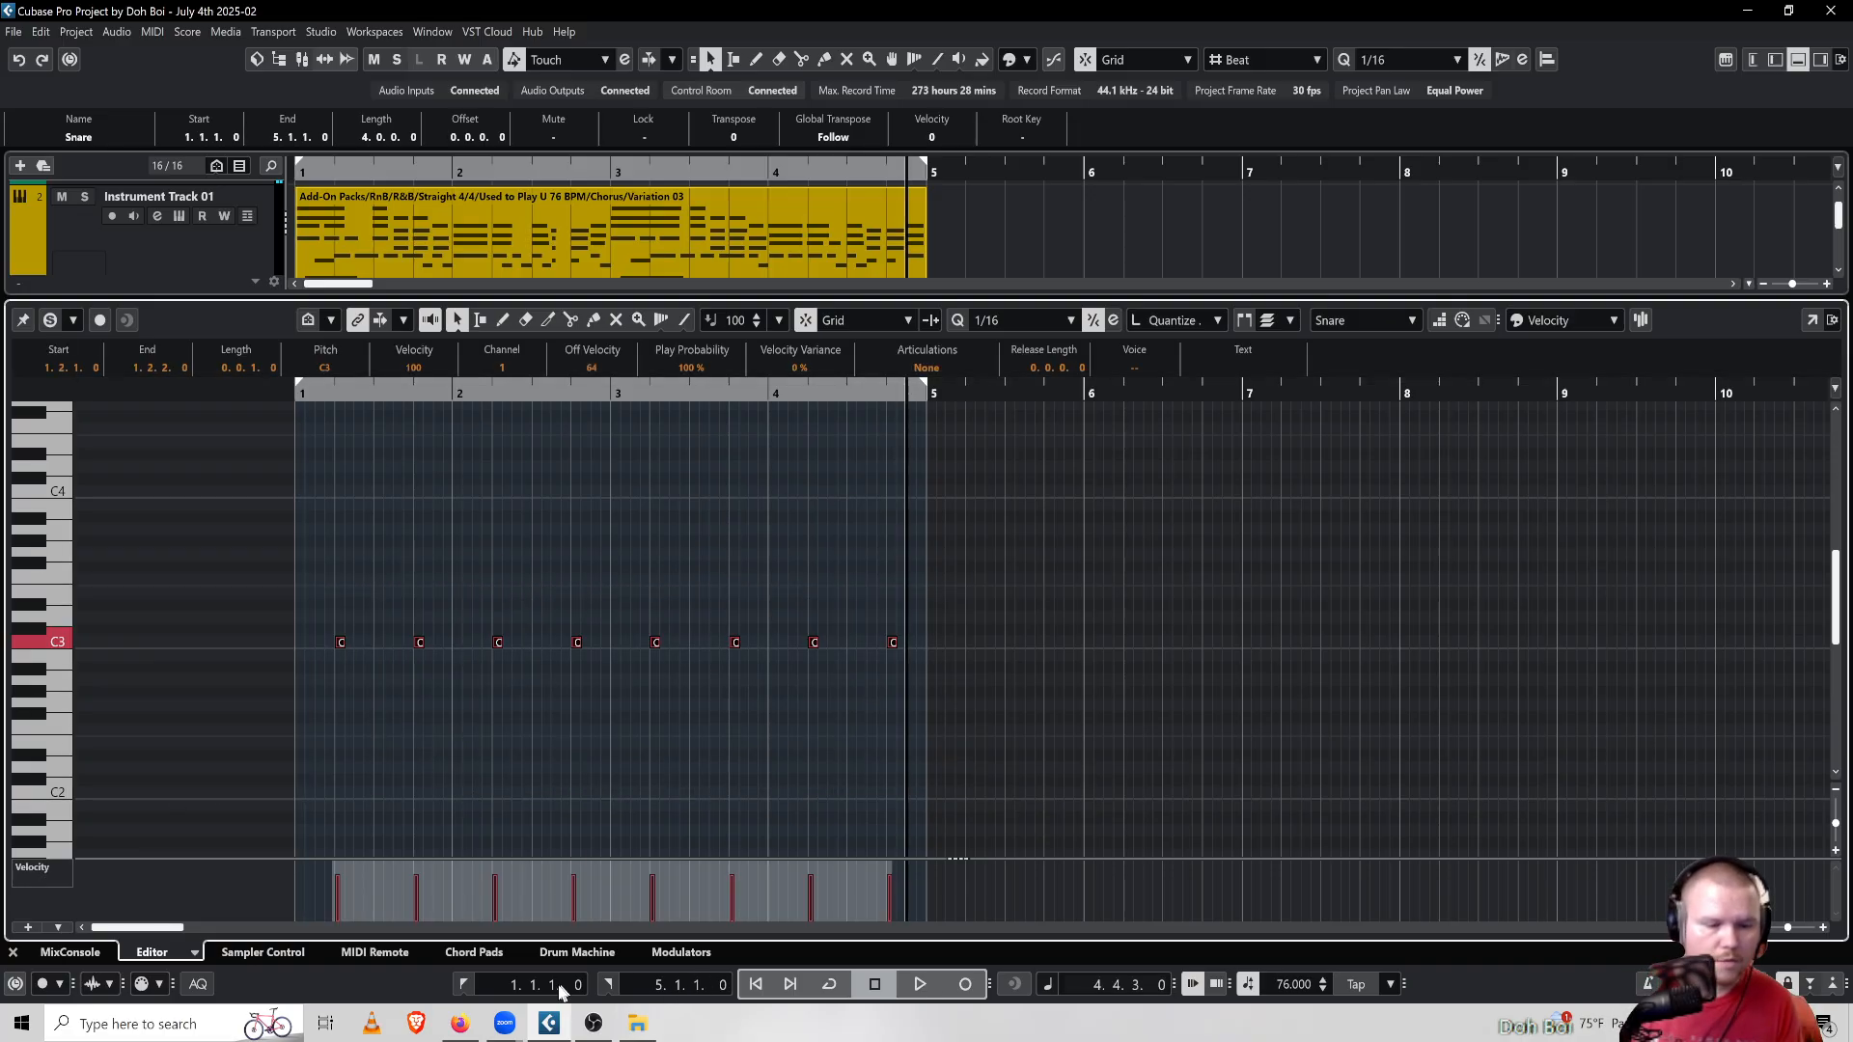
{"action": "left_click", "coordinate": [470, 988]}
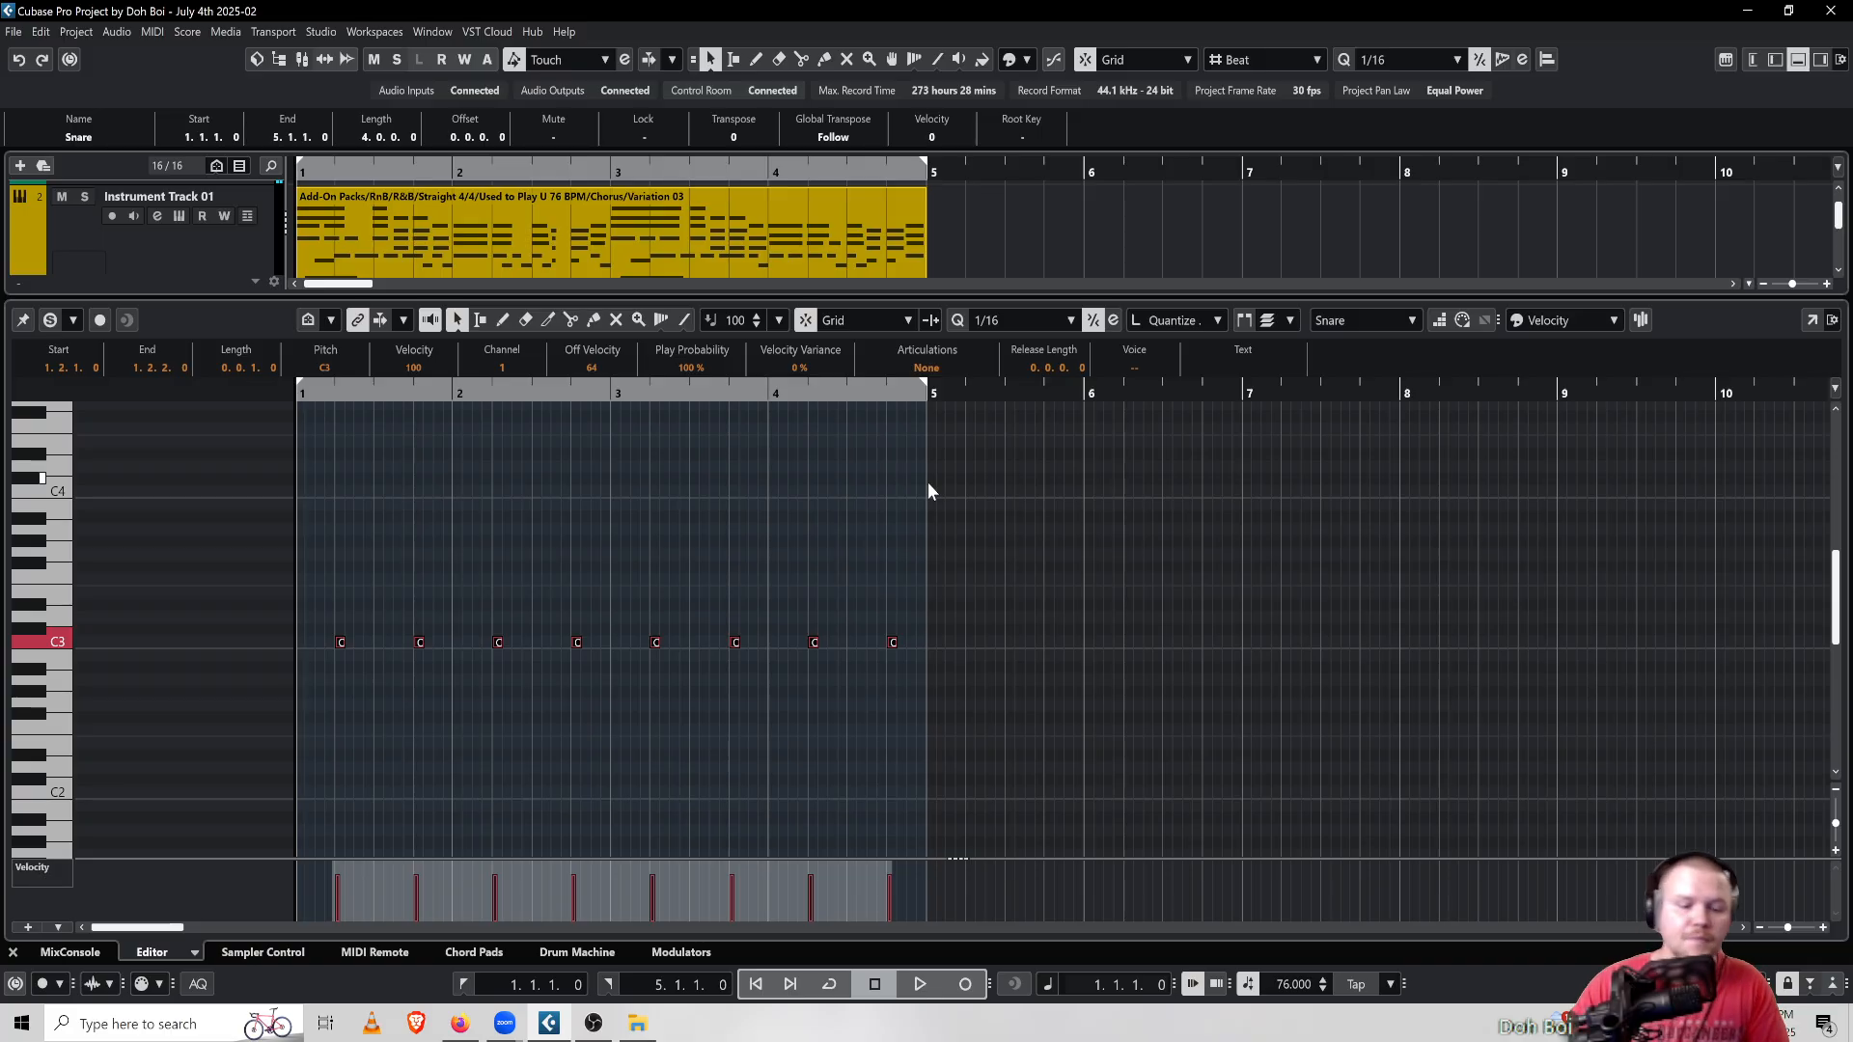
{"action": "left_click", "coordinate": [594, 1025]}
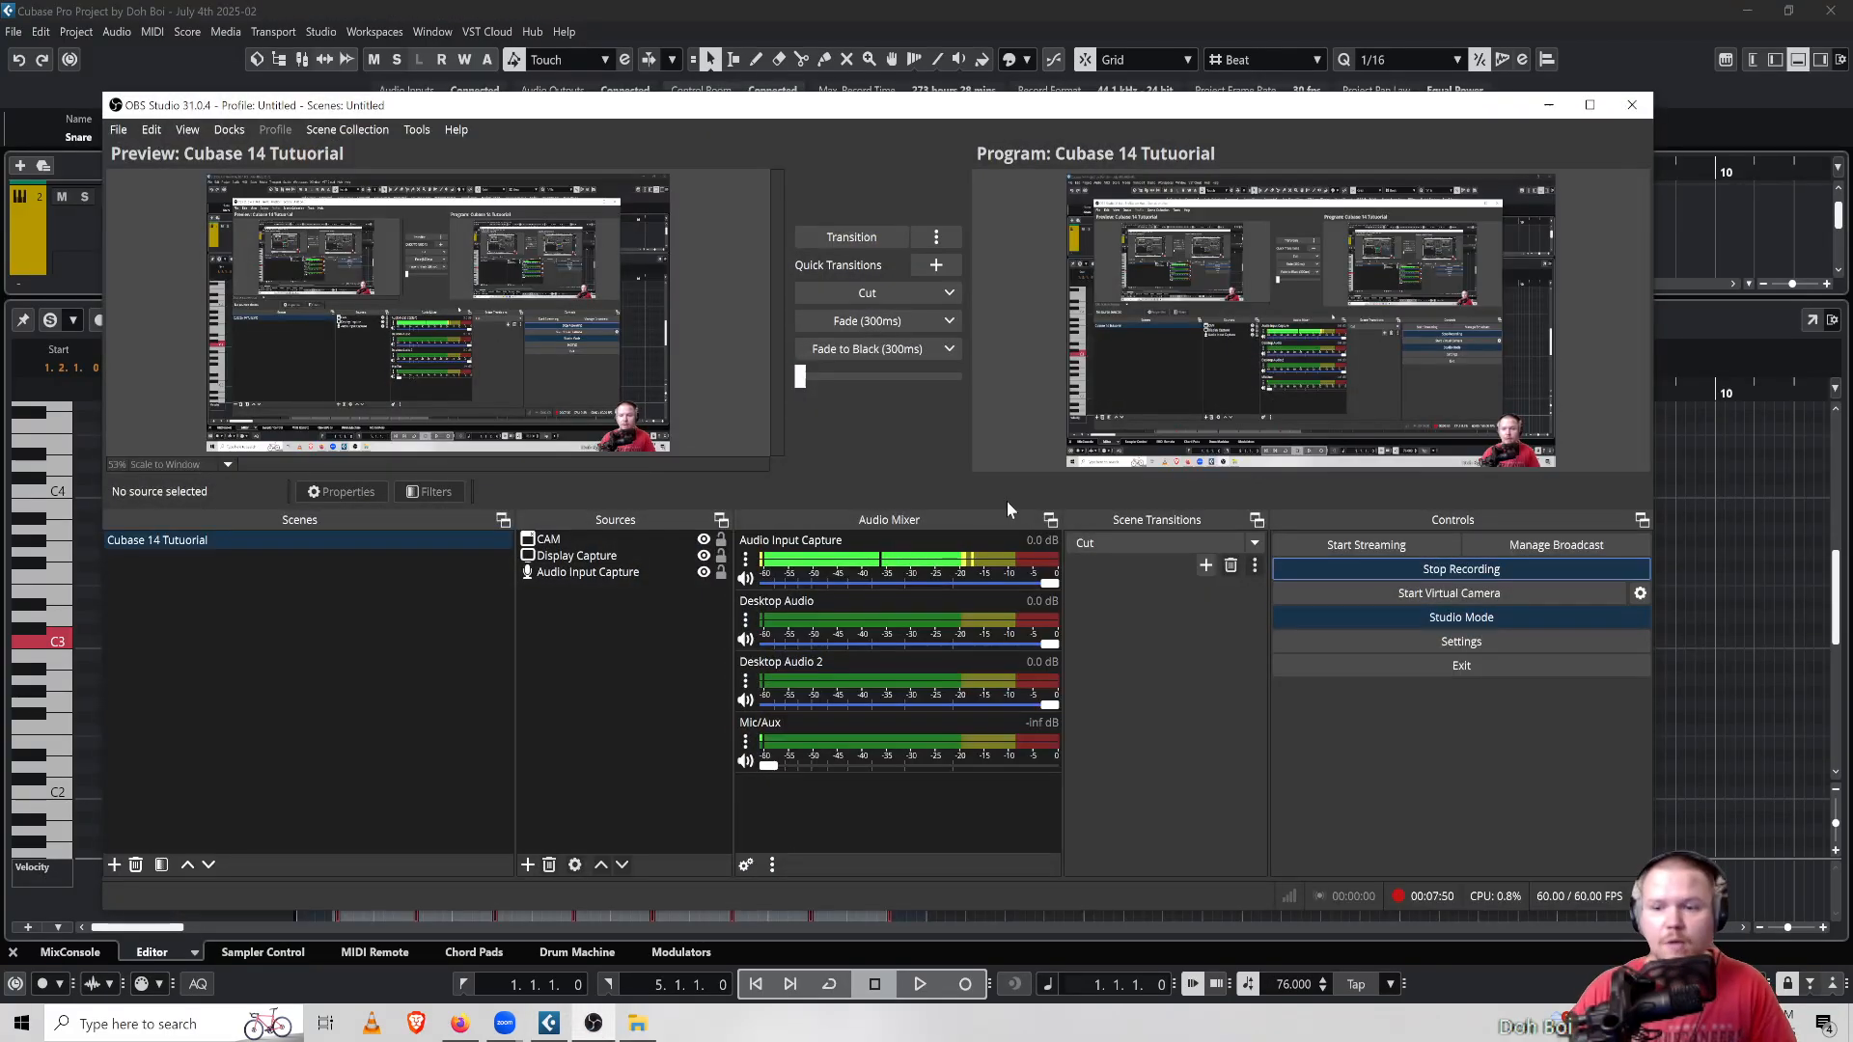